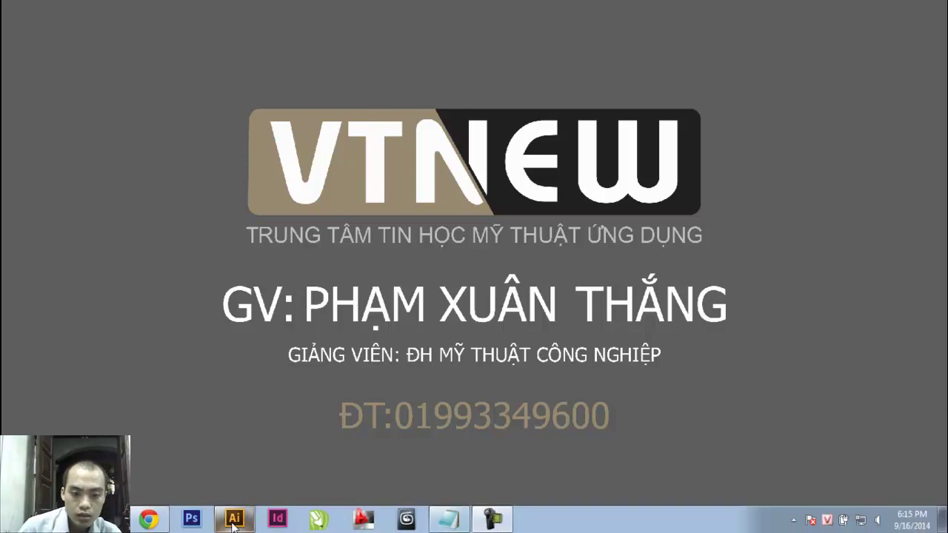
Bring the BAI 10.eps document forward from the Illustrator taskbar icon
left_click(234, 518)
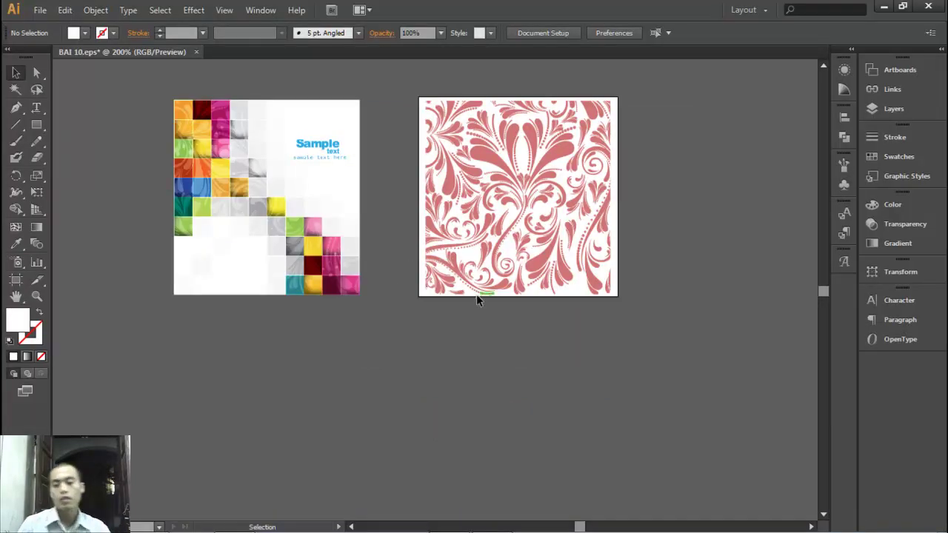
left_click_drag(362, 248, 437, 303)
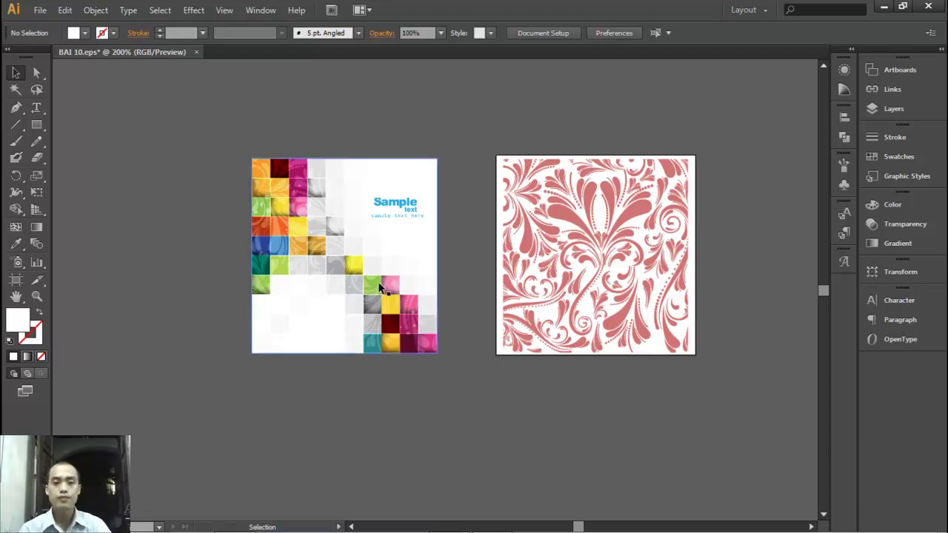
key("z")
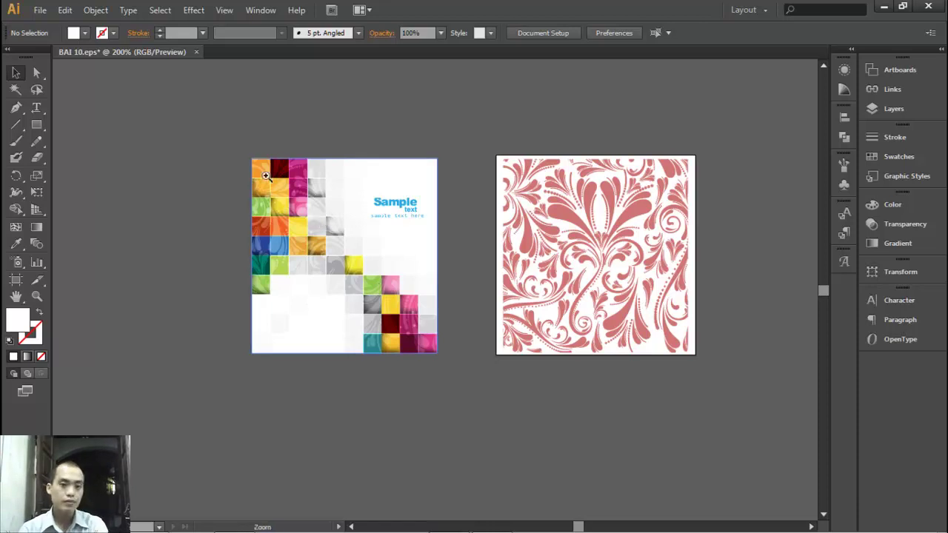
left_click_drag(215, 133, 597, 349)
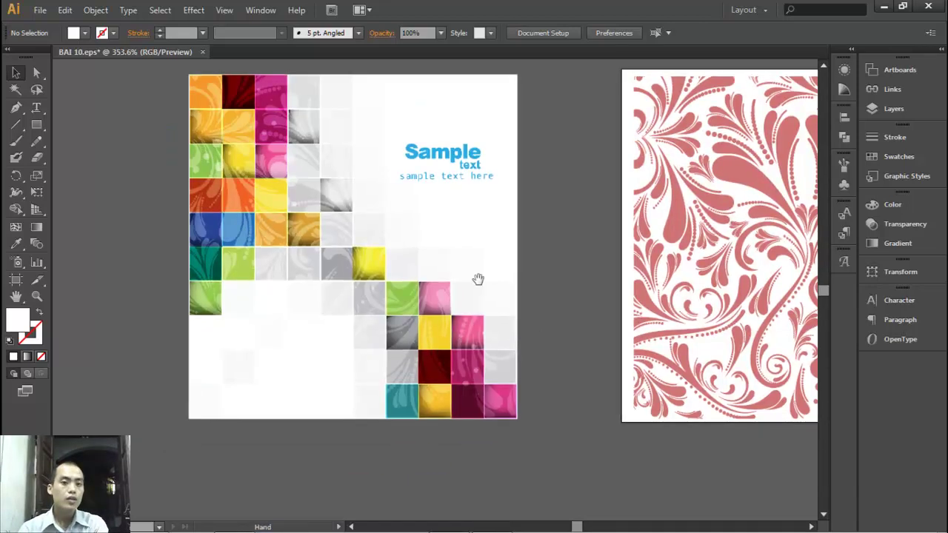
mouse_move(192, 80)
left_mouse_down()
mouse_move(546, 434)
mouse_move(482, 363)
mouse_move(316, 354)
mouse_move(258, 363)
left_mouse_up()
key("ctrl+minus")
key("ctrl+minus")
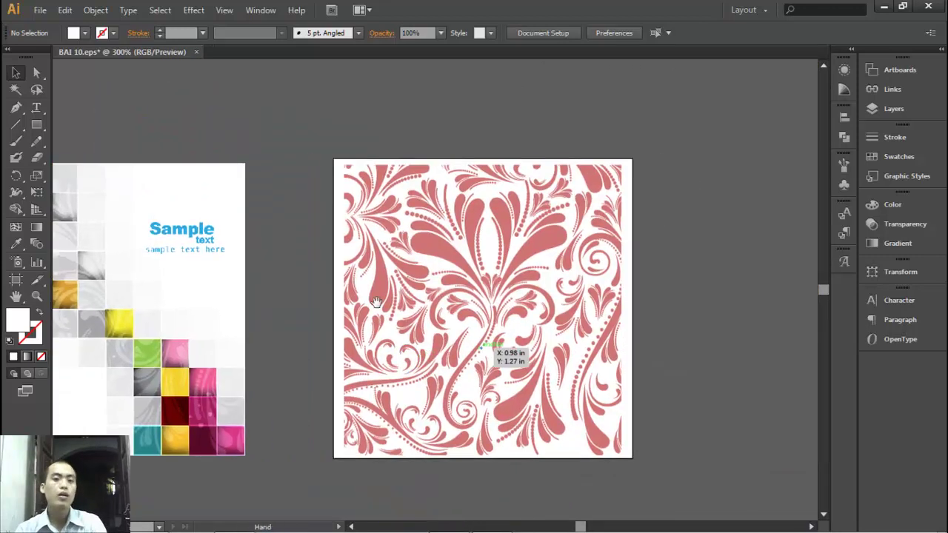
Select the floral pattern group and centre it in the view
left_click(461, 279)
left_click_drag(400, 306, 567, 305)
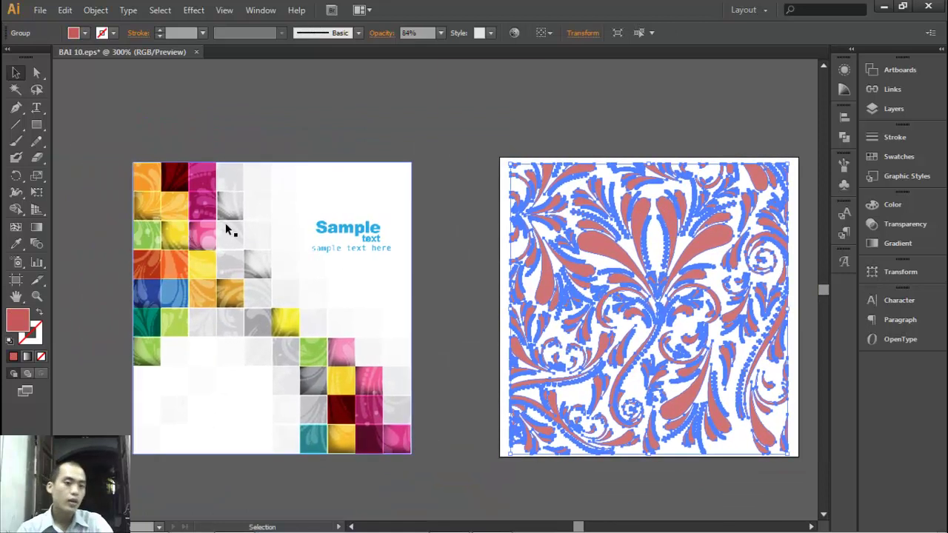
left_click(234, 222)
left_click_drag(390, 273, 176, 243)
left_click_drag(395, 245, 296, 249)
Drag the pattern group off the reference image onto the pasteboard and reselect it
left_click(355, 223)
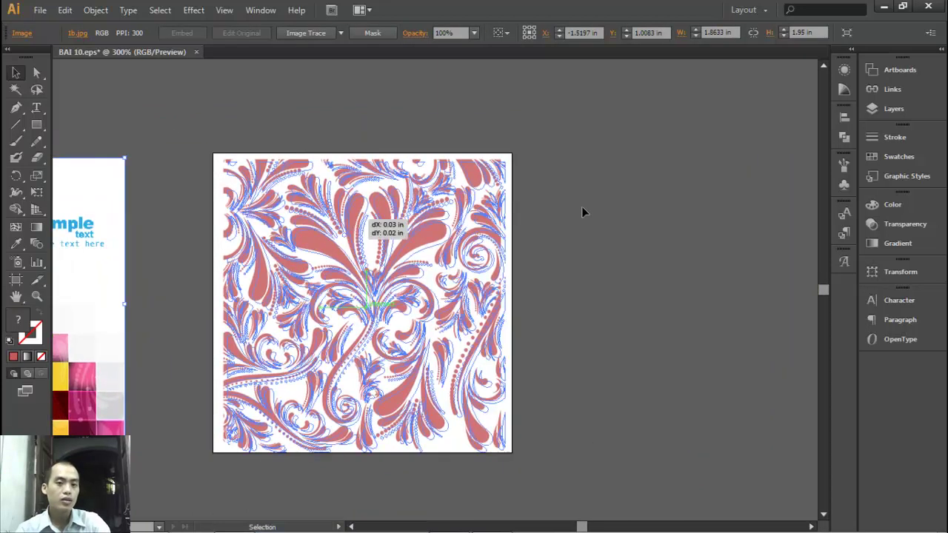
left_click_drag(546, 233, 259, 243)
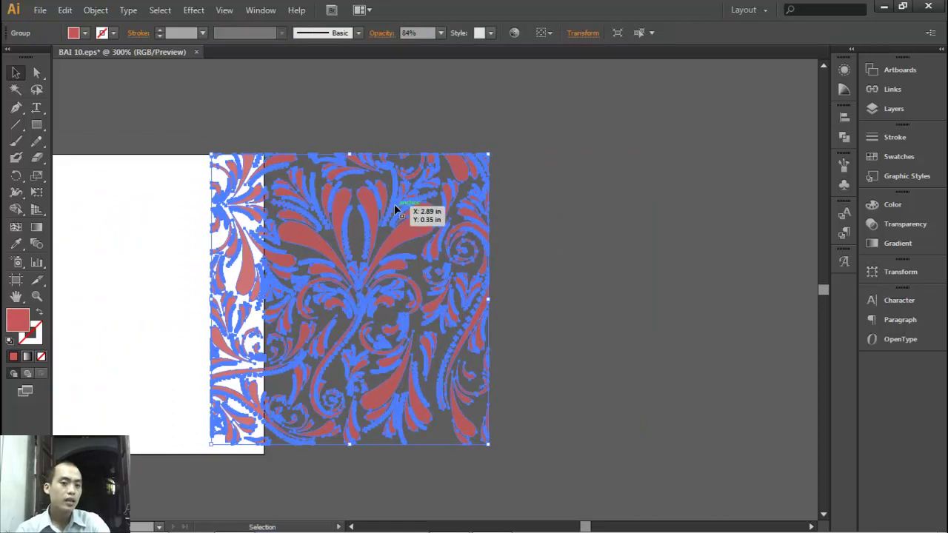
left_click_drag(369, 211, 487, 215)
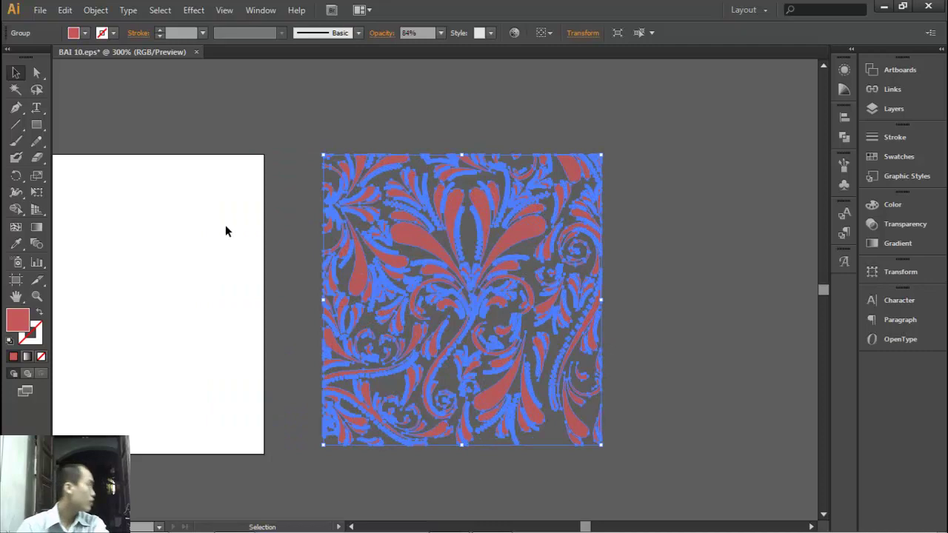
left_click(307, 143)
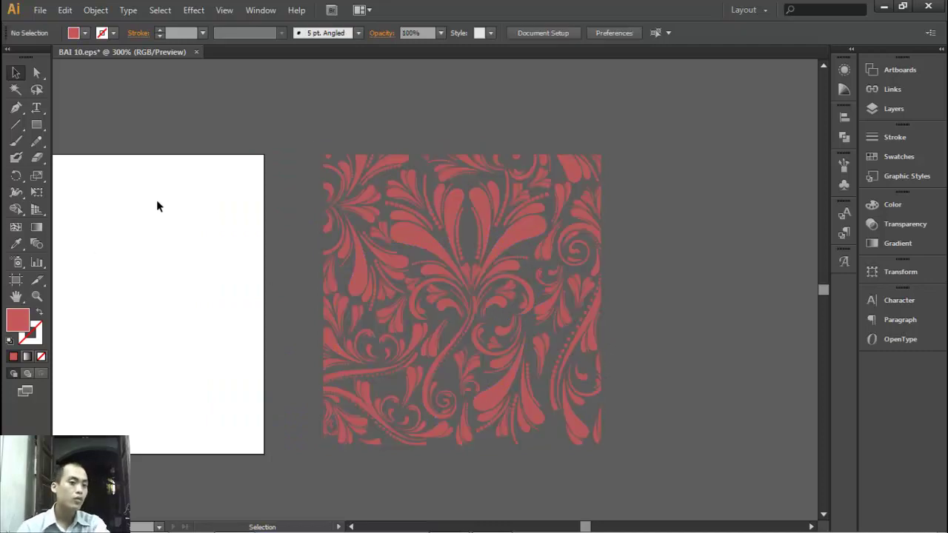
left_click_drag(328, 144, 474, 274)
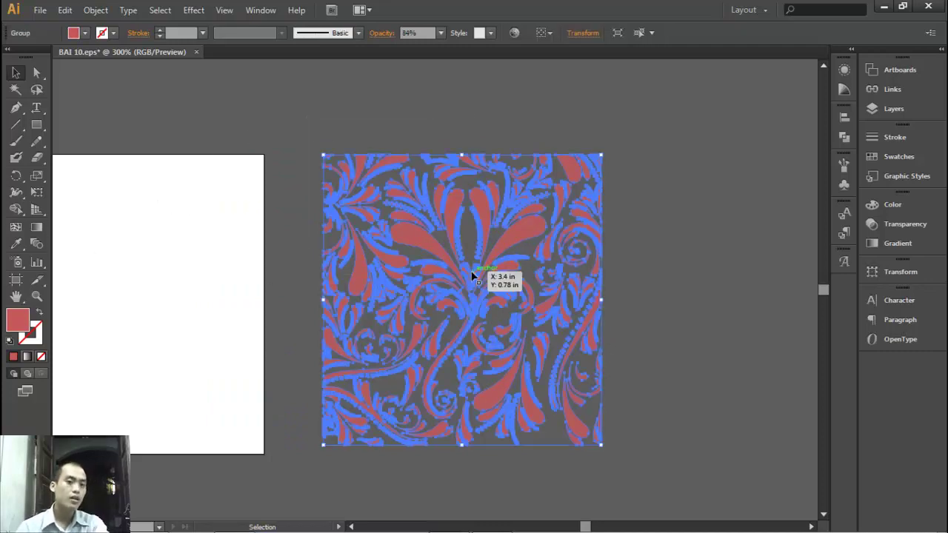
Set the floral pattern's fill to bright green #59D85C in the Color Picker
double_click(18, 321)
left_click_drag(303, 179, 273, 259)
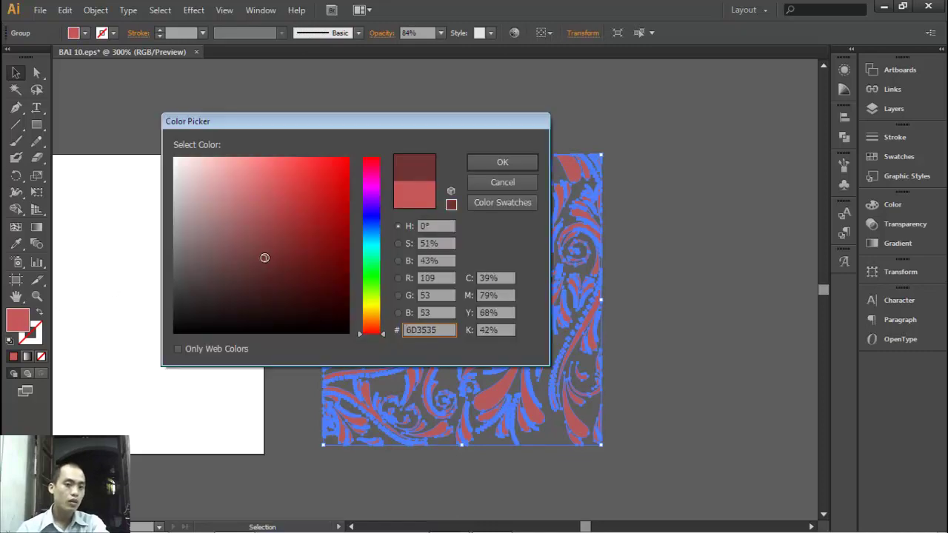
left_click(368, 276)
left_click(294, 264)
left_click(274, 184)
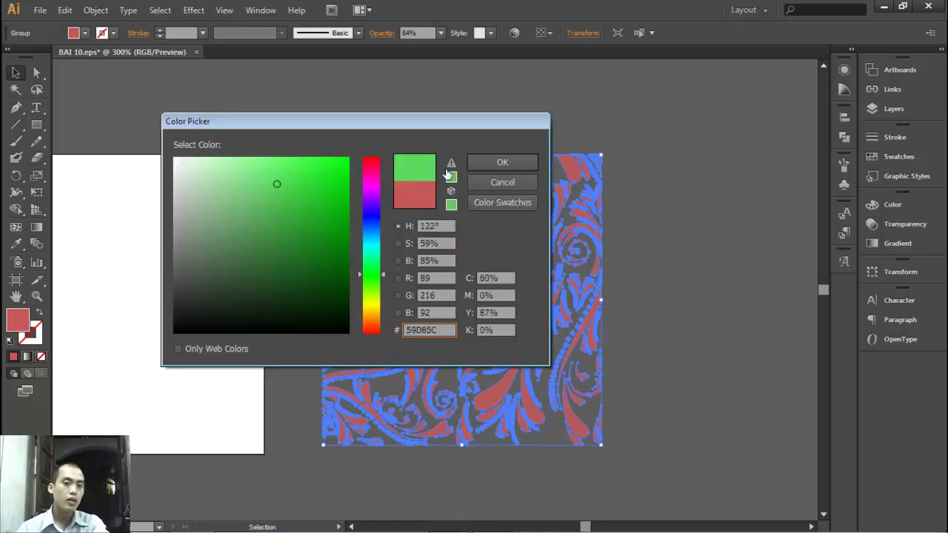
left_click(502, 163)
left_click(674, 278)
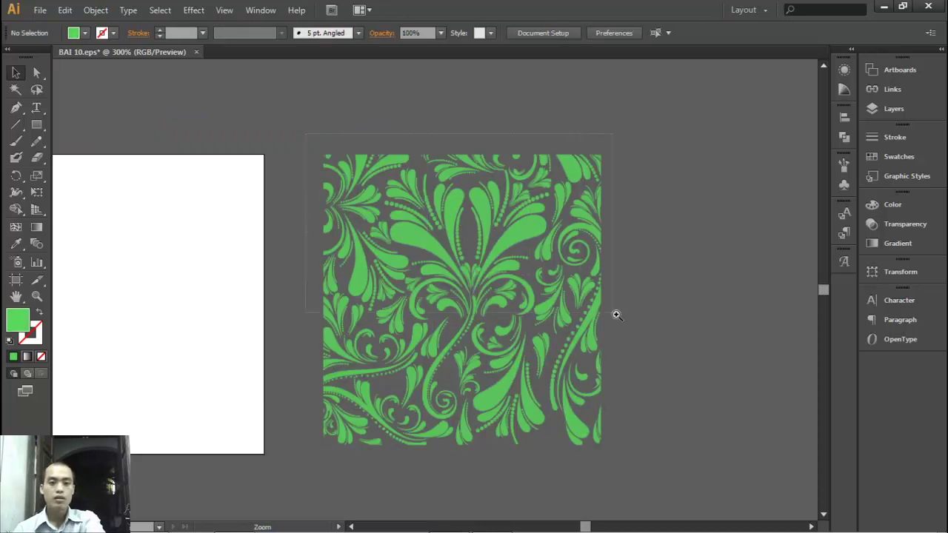
scroll(614, 313, "up", 3)
left_click_drag(452, 277, 499, 244)
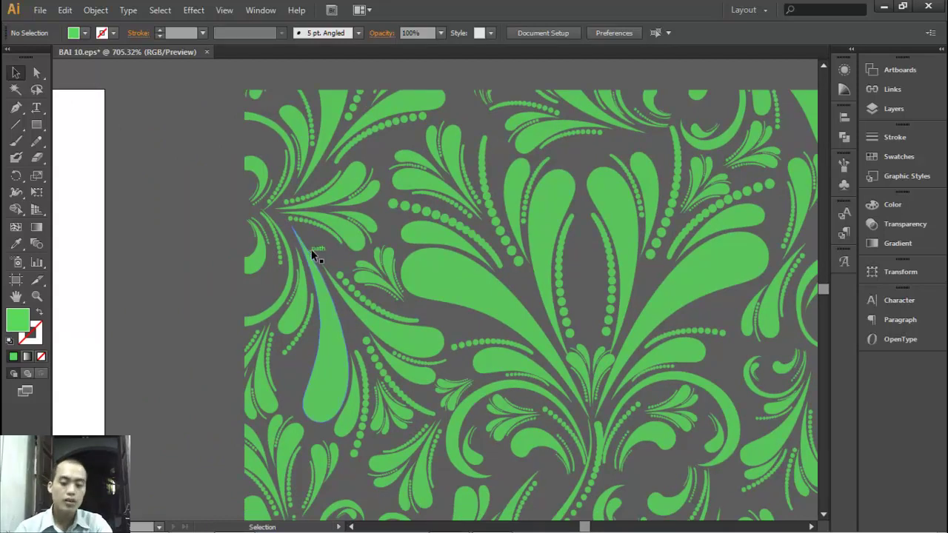
Zoom in on the green pattern, zoom back out and pan to the mosaic artboard
left_click(428, 263)
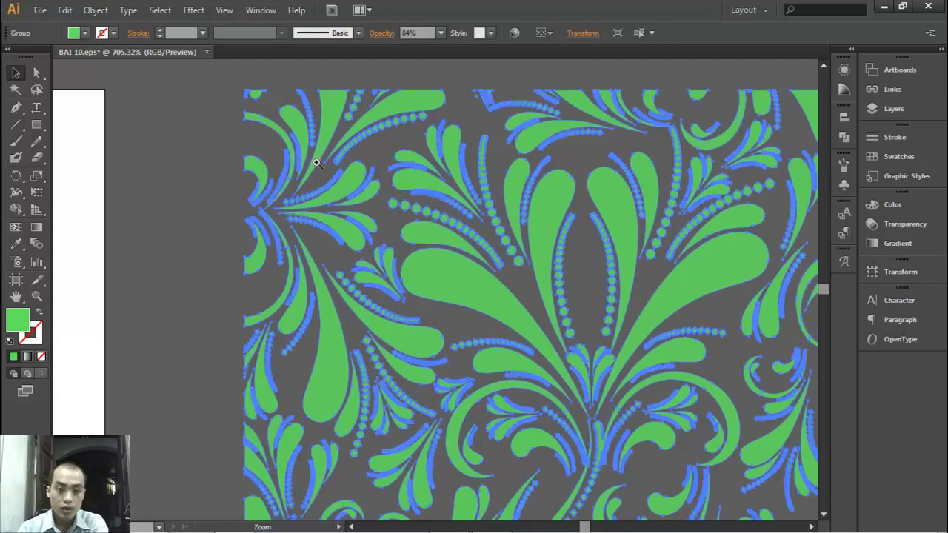
scroll(319, 159, "up", 5)
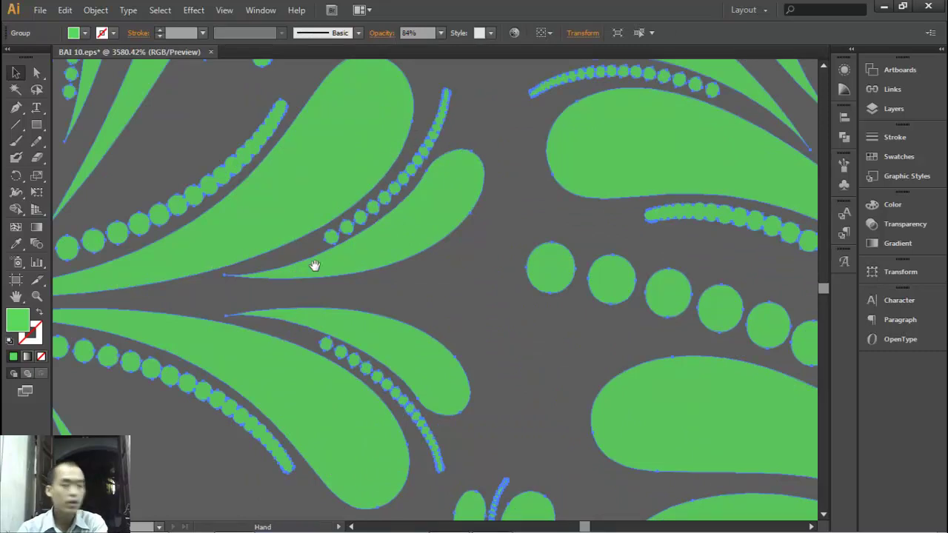
left_click_drag(313, 264, 400, 294)
scroll(400, 294, "down", 2)
scroll(402, 296, "down", 2)
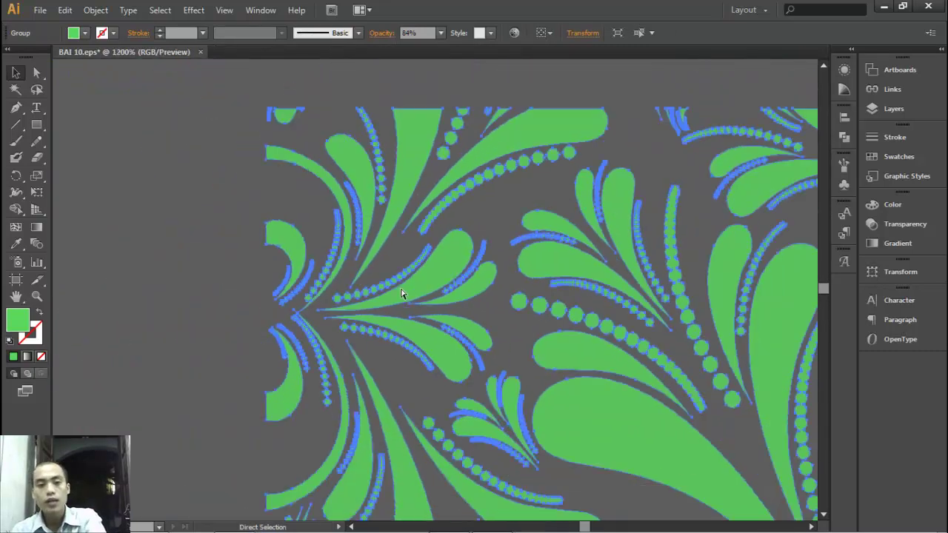
scroll(402, 296, "down", 2)
left_click_drag(410, 329, 562, 215)
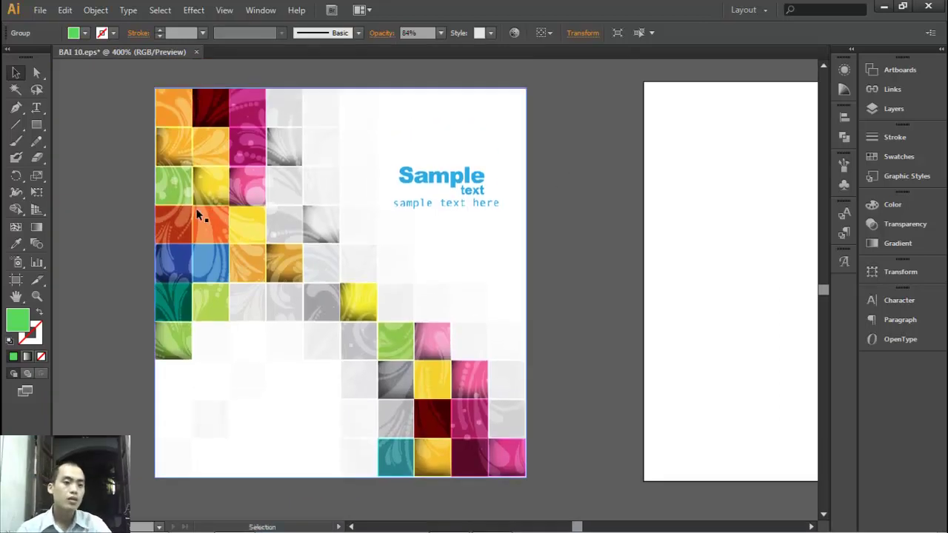
left_click(18, 213)
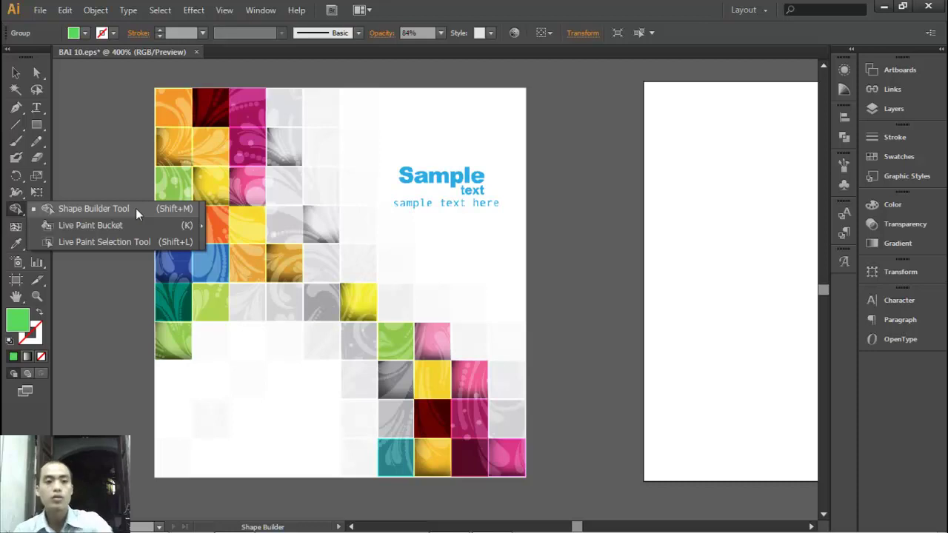
Inspect the mosaic tiles, then pan over to the empty white artboard
left_click(16, 72)
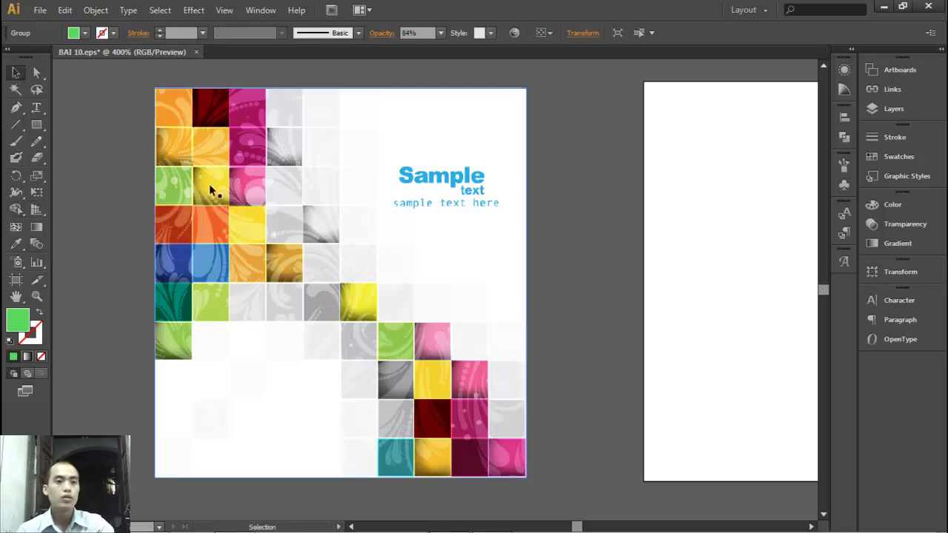
left_click_drag(211, 196, 552, 226)
mouse_move(324, 239)
left_mouse_down()
mouse_move(724, 235)
mouse_move(833, 224)
left_mouse_up()
left_click_drag(545, 226, 656, 256)
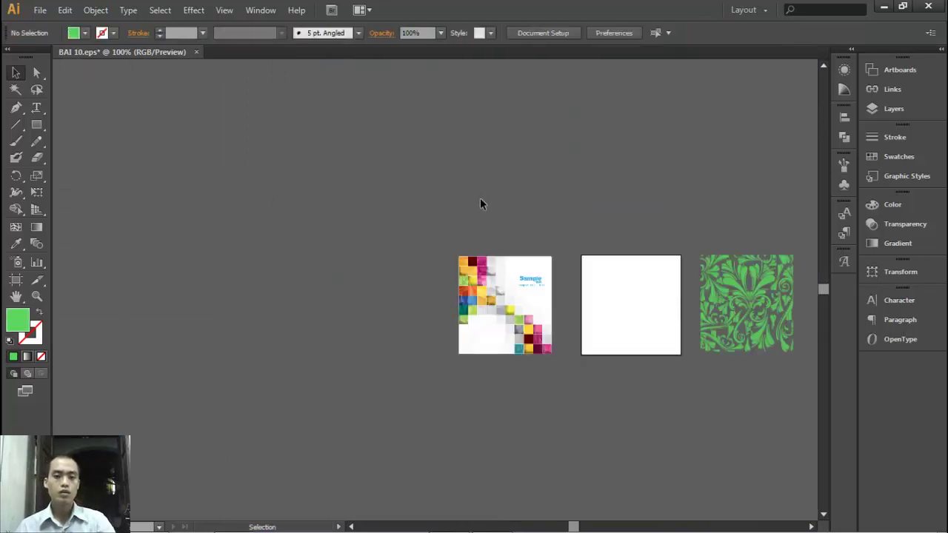
mouse_move(483, 205)
left_mouse_down()
mouse_move(444, 208)
mouse_move(580, 309)
left_mouse_up()
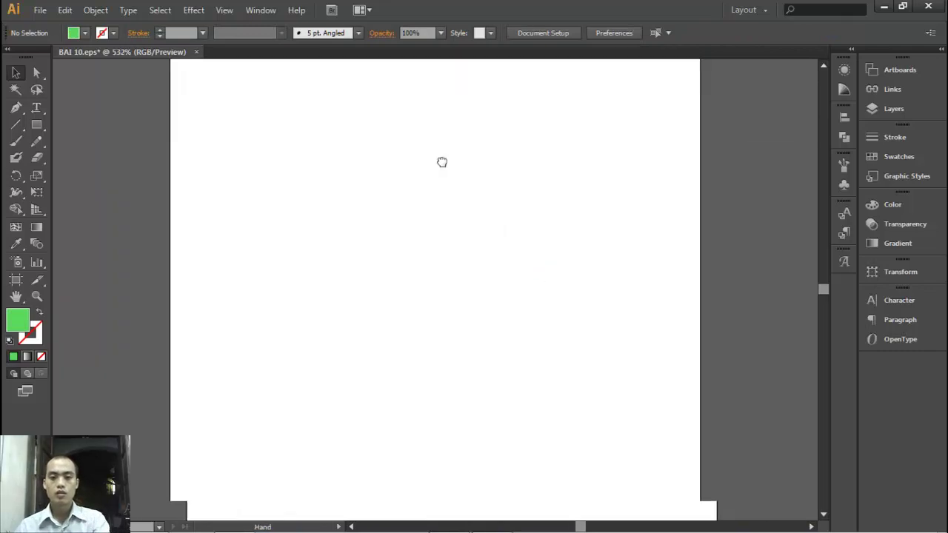
Draw two overlapping green rectangles and marquee-select both of them
left_click(36, 125)
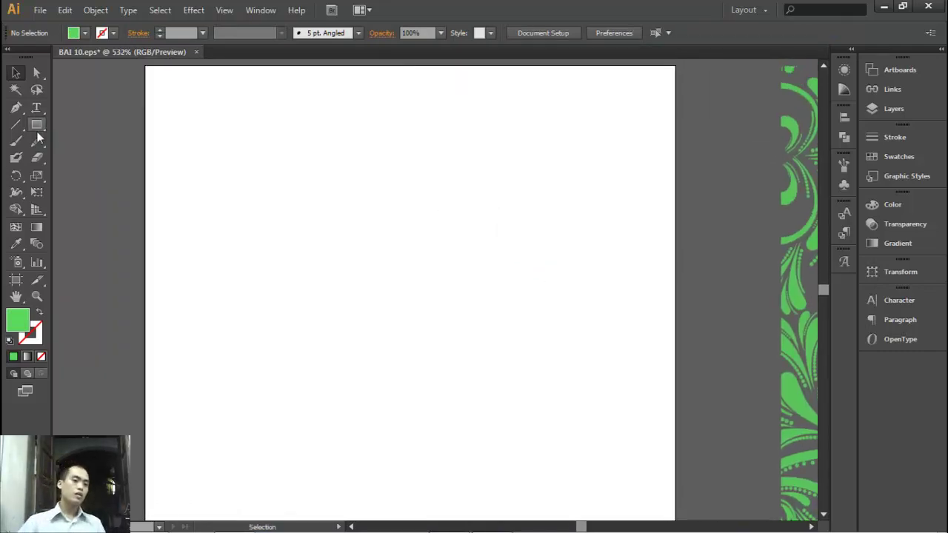
left_click_drag(169, 111, 392, 291)
left_click_drag(514, 377, 280, 200)
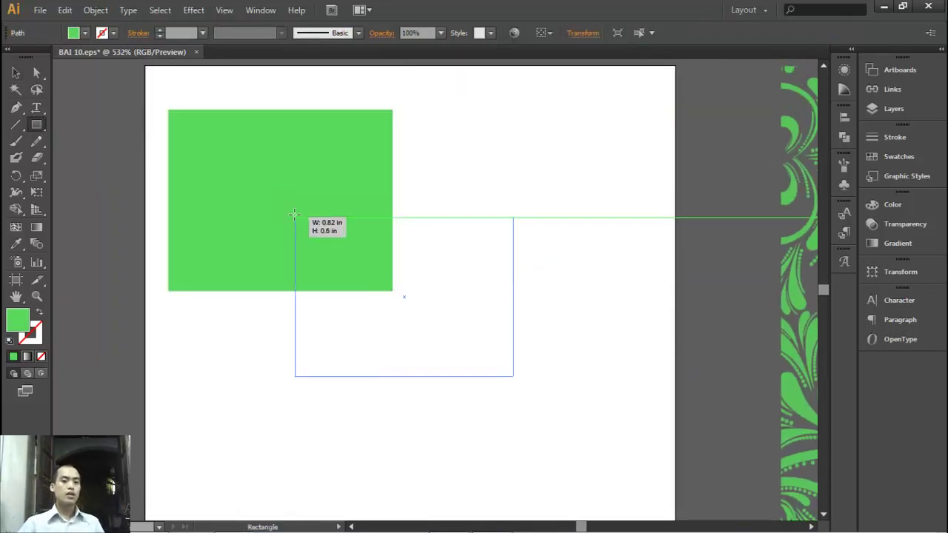
left_click(15, 72)
mouse_move(158, 146)
left_mouse_down()
mouse_move(326, 253)
mouse_move(386, 237)
left_mouse_up()
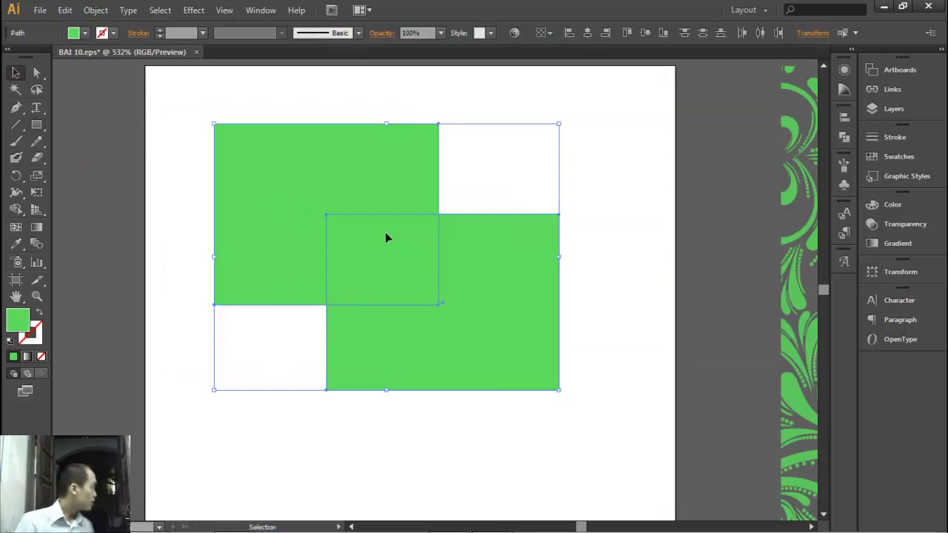
left_click(258, 18)
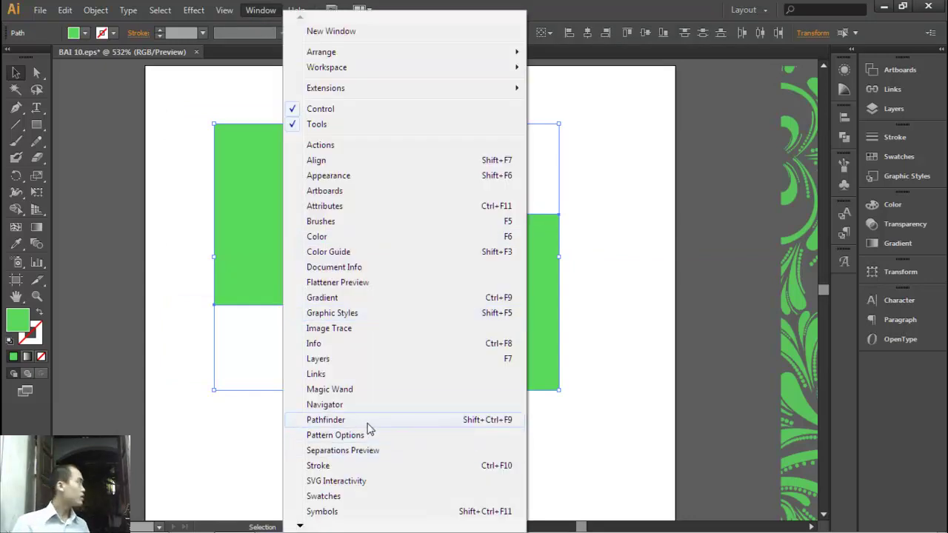
Preview Pathfinder Unite and Intersect on the rectangles, undoing each, then collapse the Pathfinder panel
left_click(369, 429)
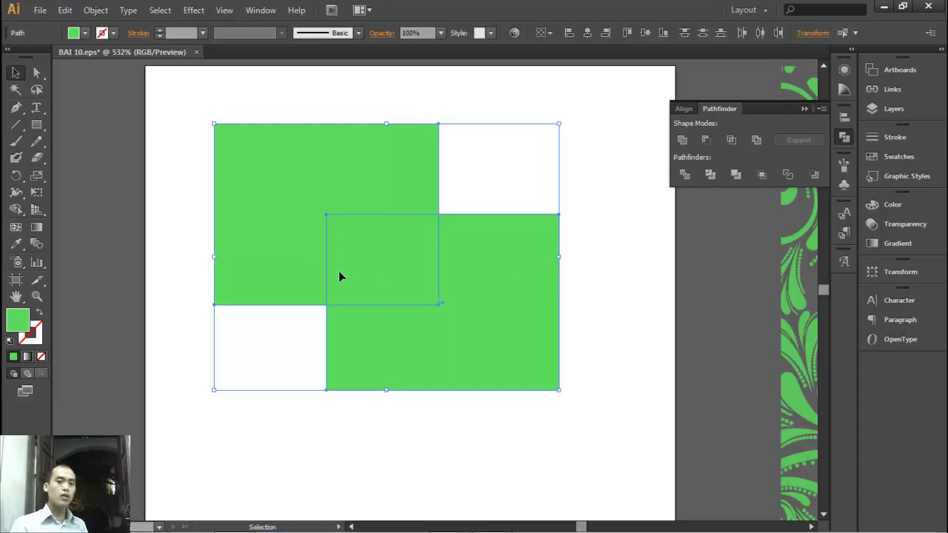
left_click(682, 139)
mouse_move(446, 305)
left_mouse_down()
mouse_move(405, 260)
mouse_move(423, 299)
mouse_move(437, 294)
left_mouse_up()
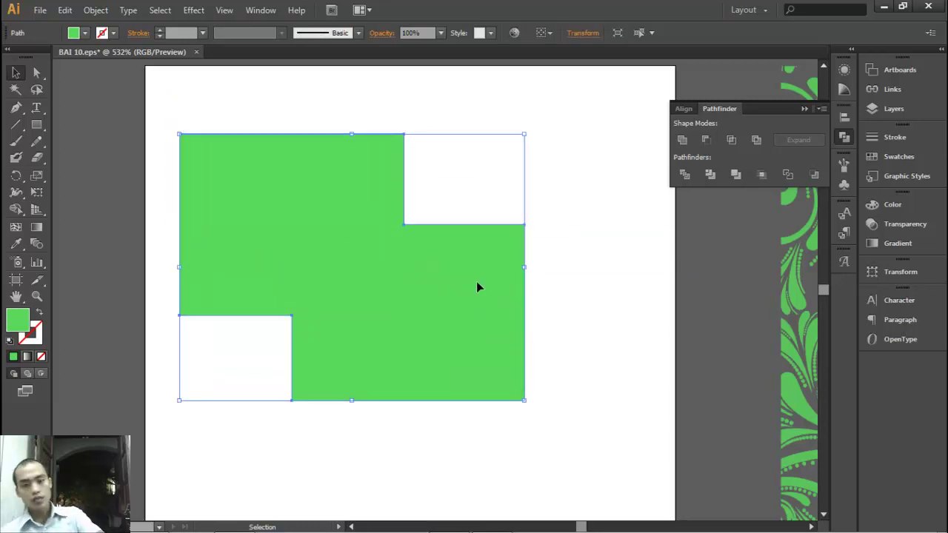
key("a")
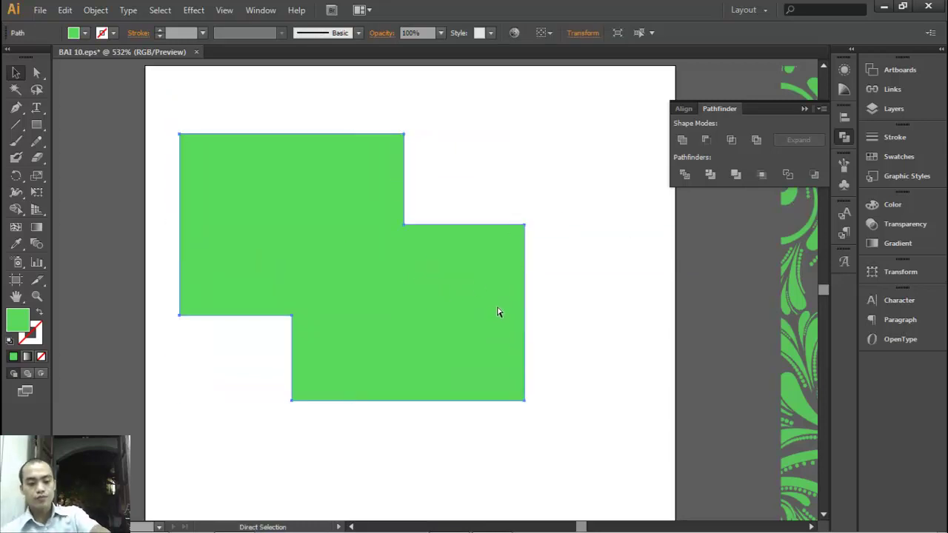
key("ctrl+z")
key("ctrl+z")
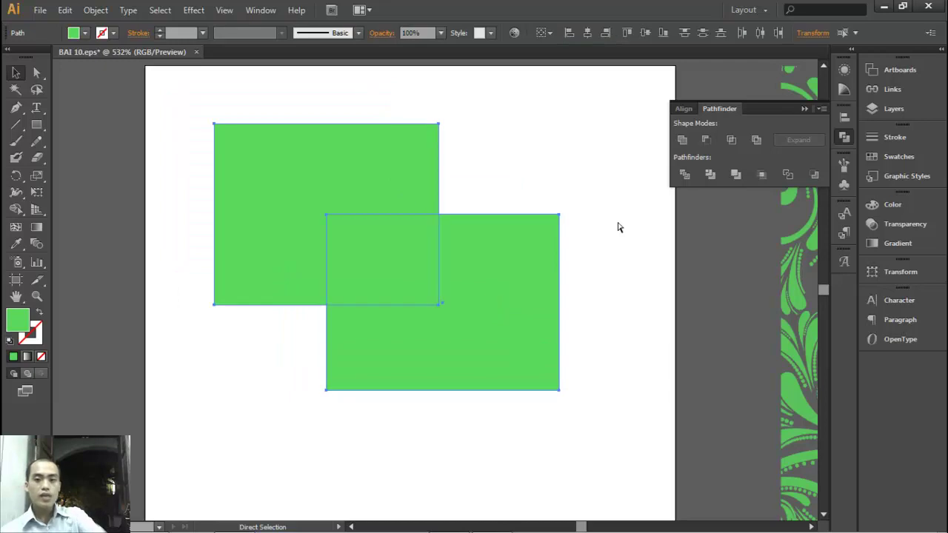
left_click(732, 141)
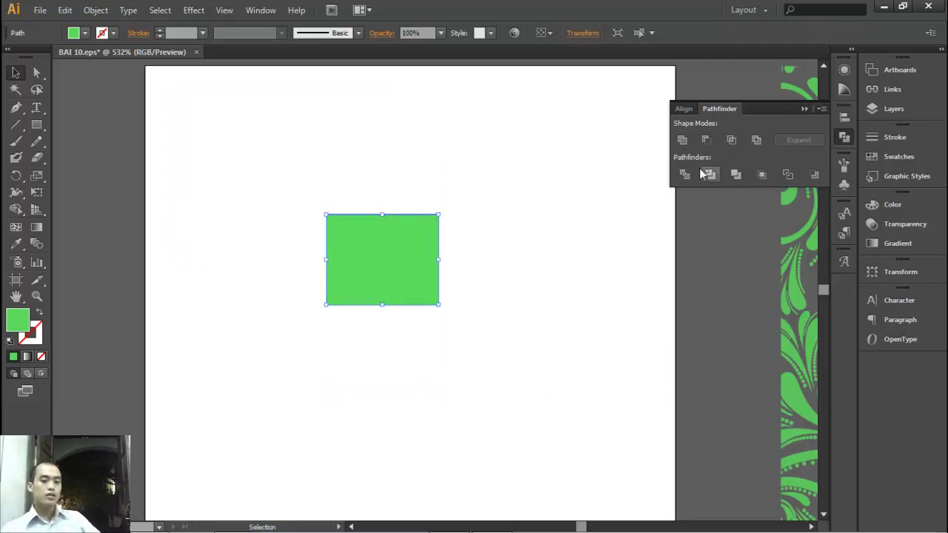
key("ctrl+z")
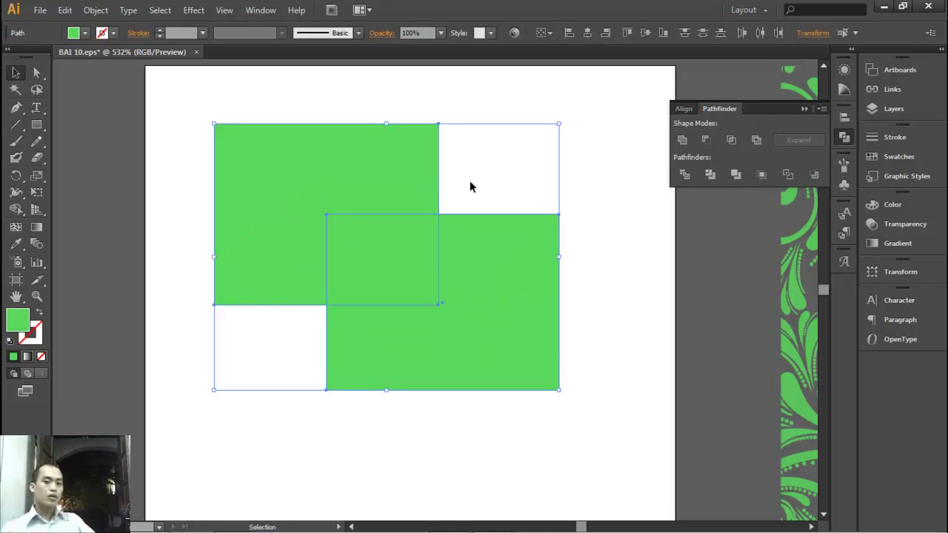
left_click(804, 109)
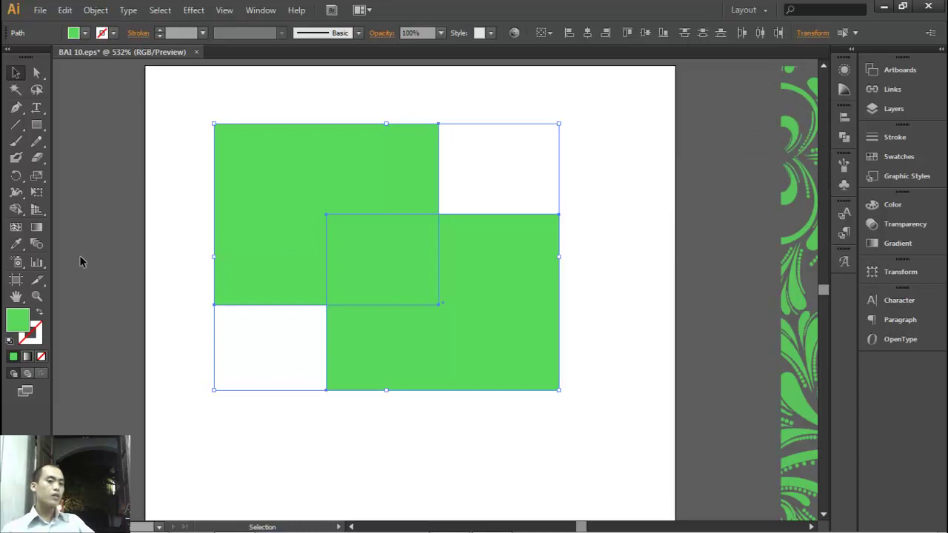
Recolour the lower-right rectangle to yellow-olive C6BE2A
left_click(178, 255)
left_click(366, 238)
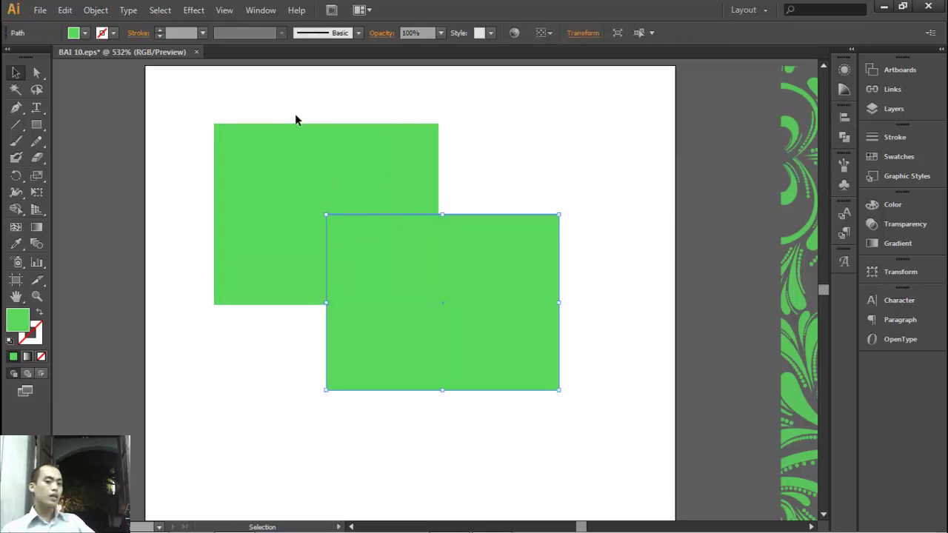
double_click(23, 325)
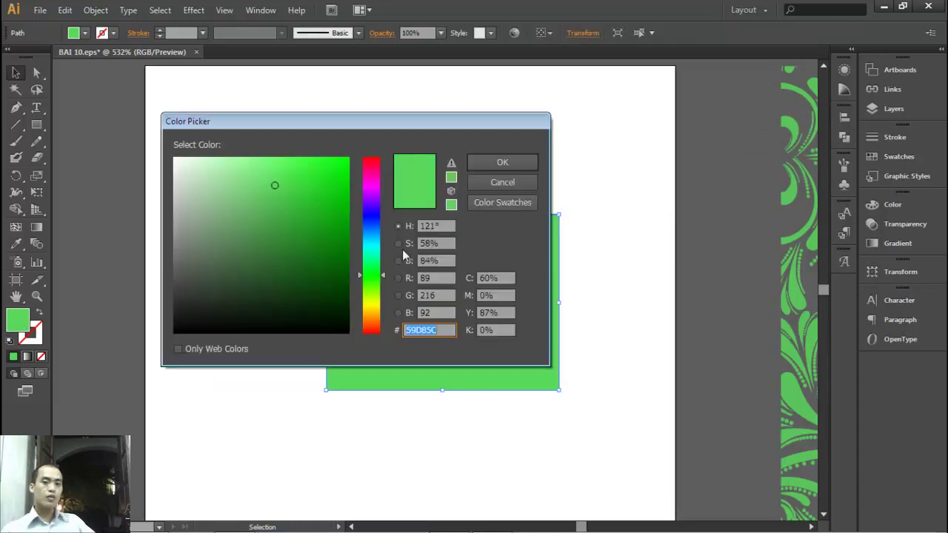
left_click_drag(382, 272, 377, 307)
left_click(311, 193)
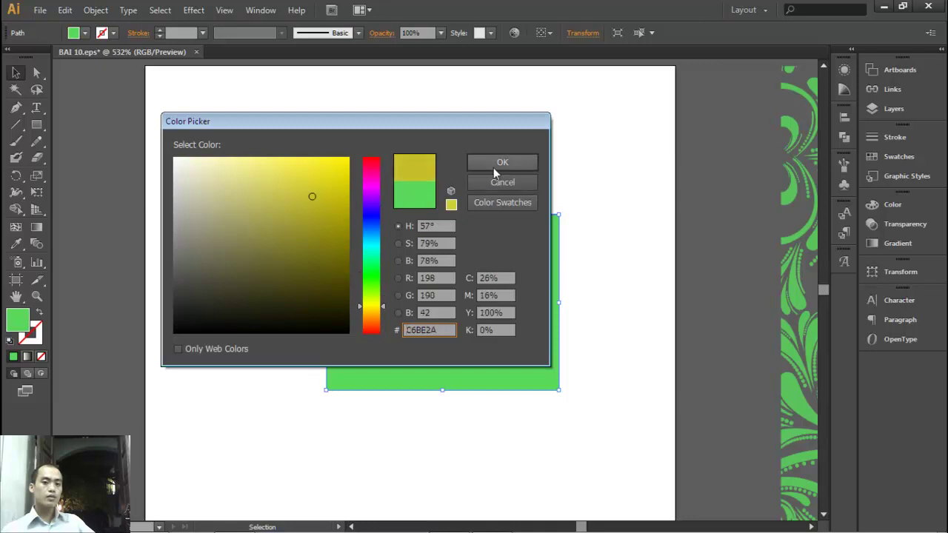
left_click(501, 164)
Select both rectangles and use Shape Builder to make the overlap its own shape
left_click(607, 245)
left_click_drag(166, 154, 491, 362)
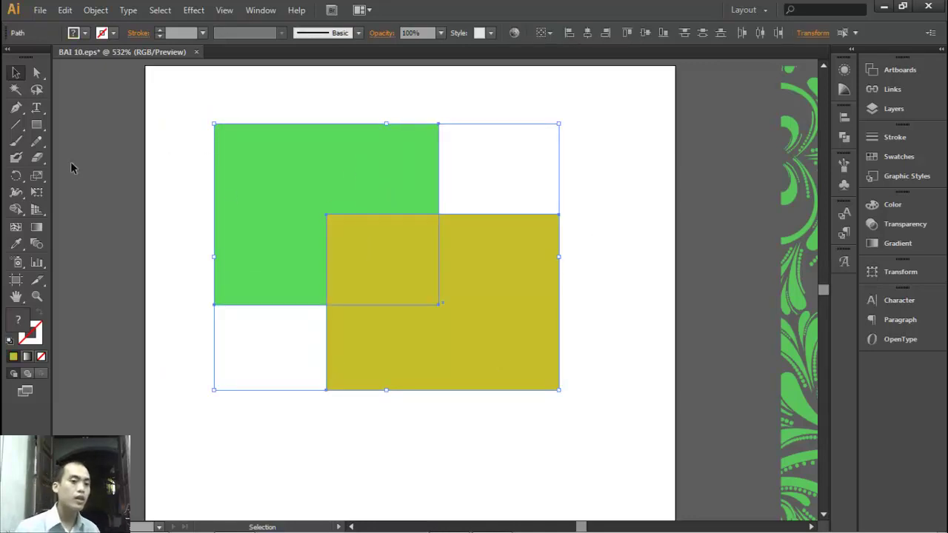
left_click(15, 210)
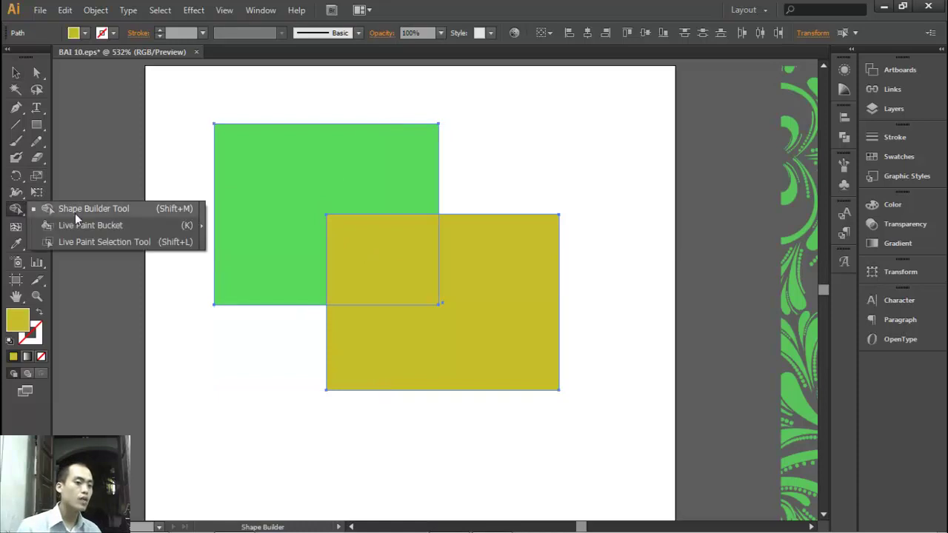
left_click(93, 208)
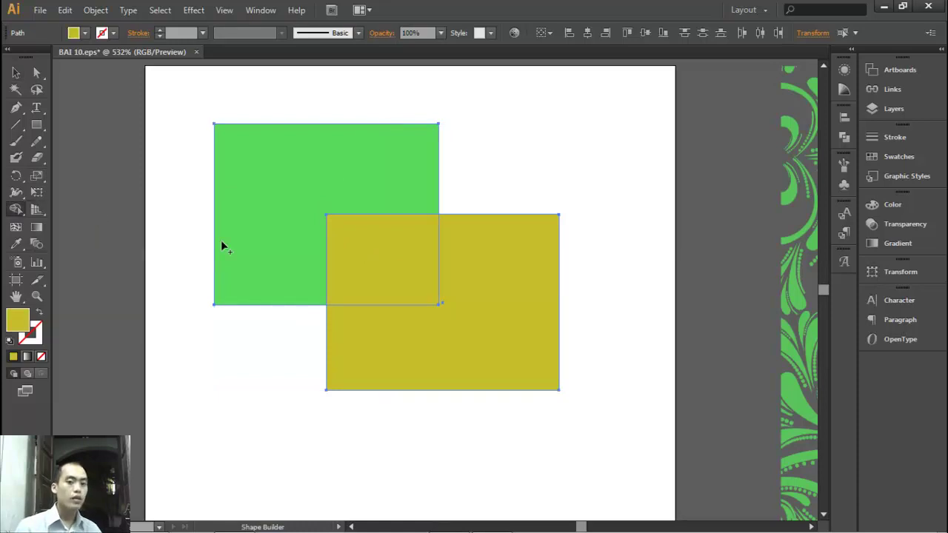
left_click(389, 266)
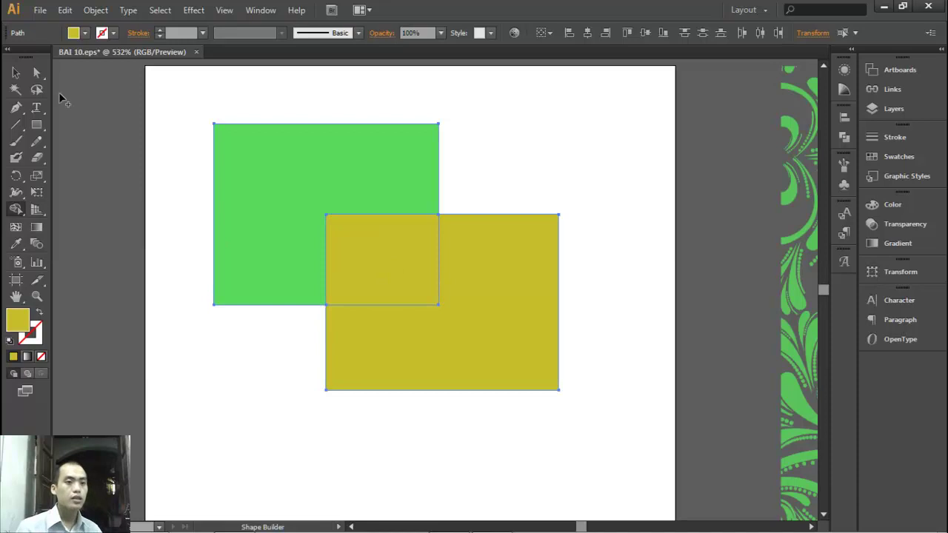
left_click(15, 72)
left_click(529, 181)
Pull the yellow and green L-shapes apart, undo, and shift the yellow rectangle slightly
left_click(496, 316)
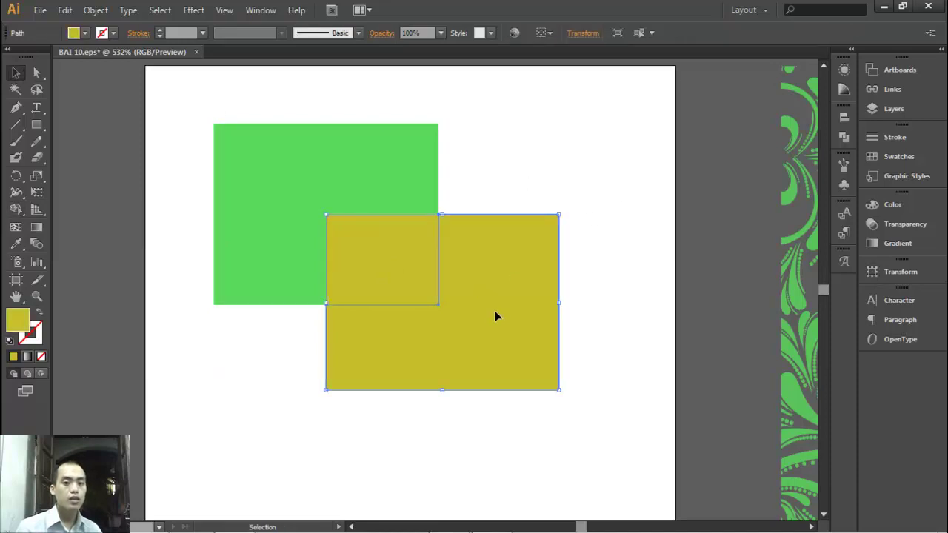
left_click_drag(496, 316, 568, 351)
left_click_drag(327, 157, 270, 115)
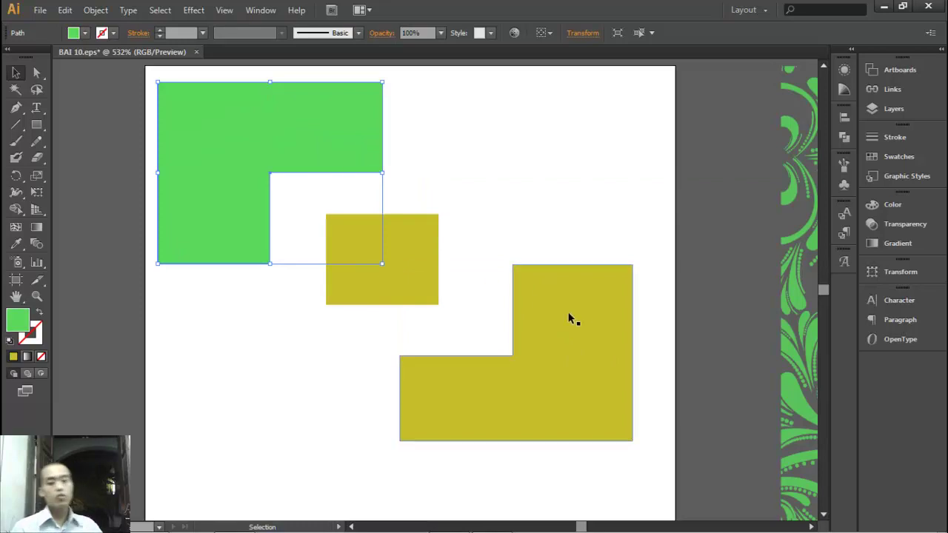
key("ctrl+z")
key("ctrl+z")
key("v")
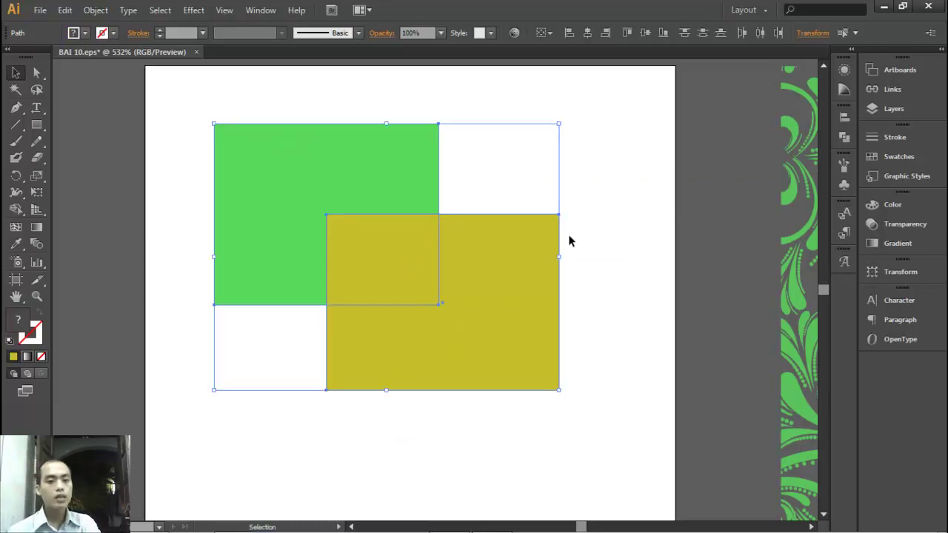
mouse_move(398, 308)
left_mouse_down()
mouse_move(482, 347)
mouse_move(447, 313)
mouse_move(461, 329)
left_mouse_up()
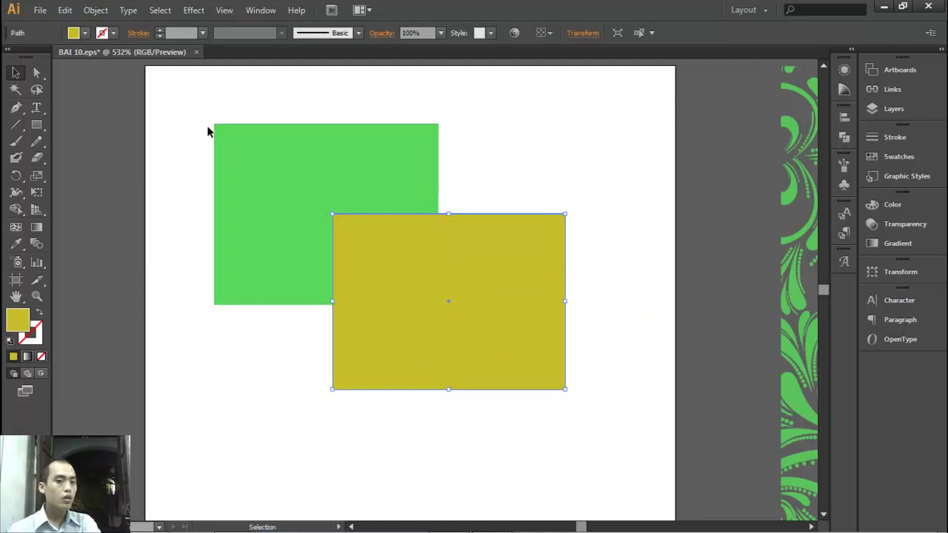
Select both rectangles, try another toolbar tool, then deselect them
key("ctrl+a")
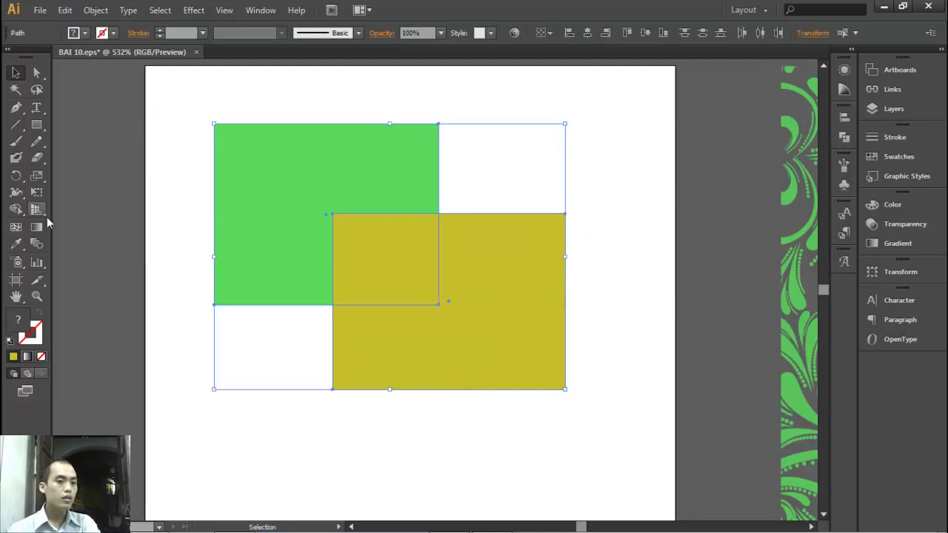
left_click(16, 191)
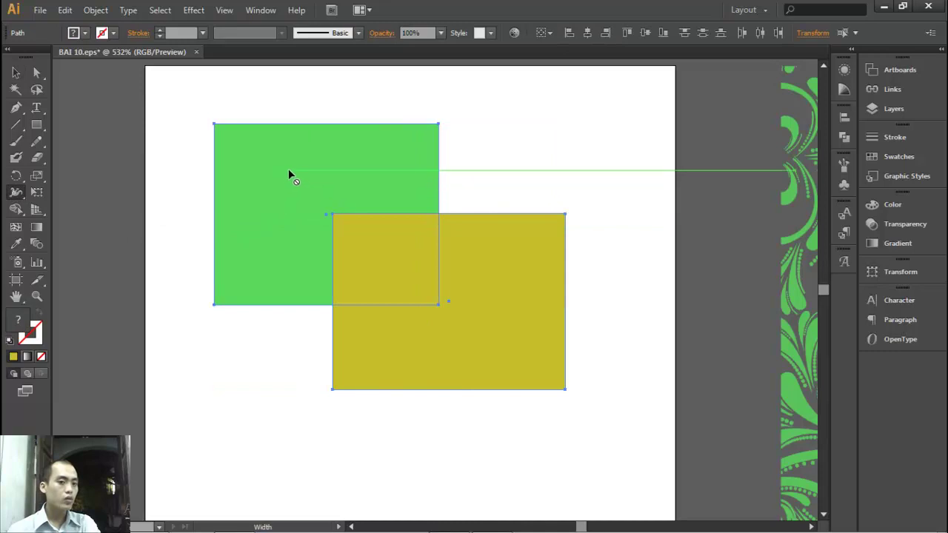
left_click(16, 72)
left_click(215, 88)
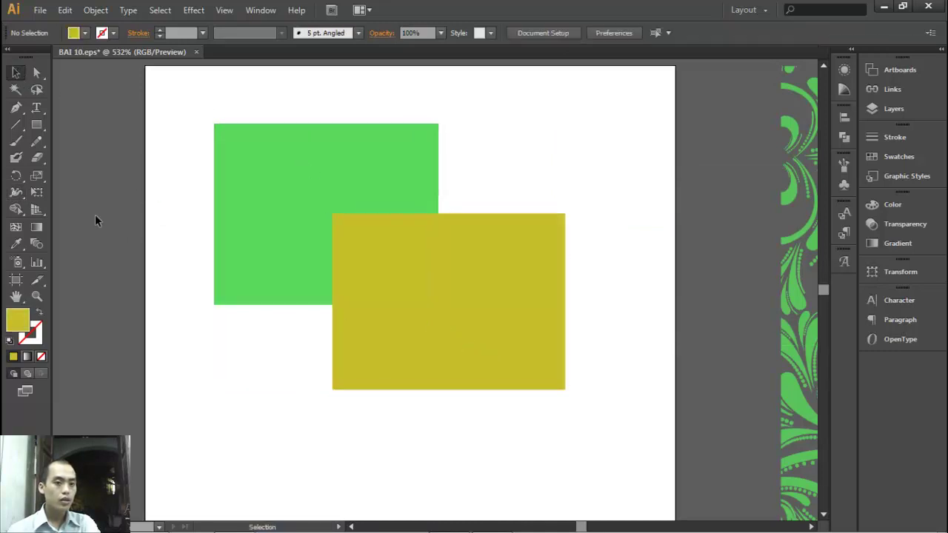
left_click(16, 210)
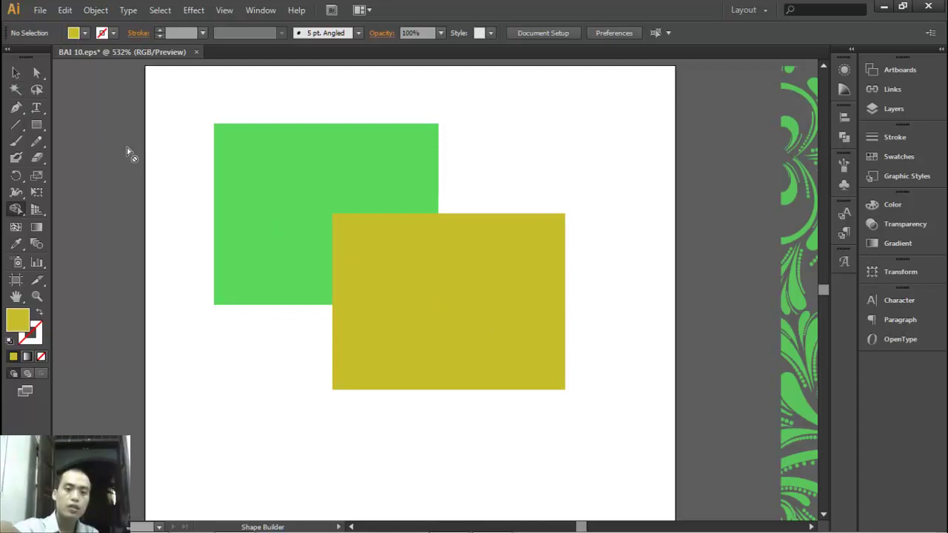
Select both rectangles, Shape Builder-drag the green area into the yellow one, then undo
left_click(16, 78)
scroll(171, 163, "left", 3)
left_click_drag(289, 252, 451, 281)
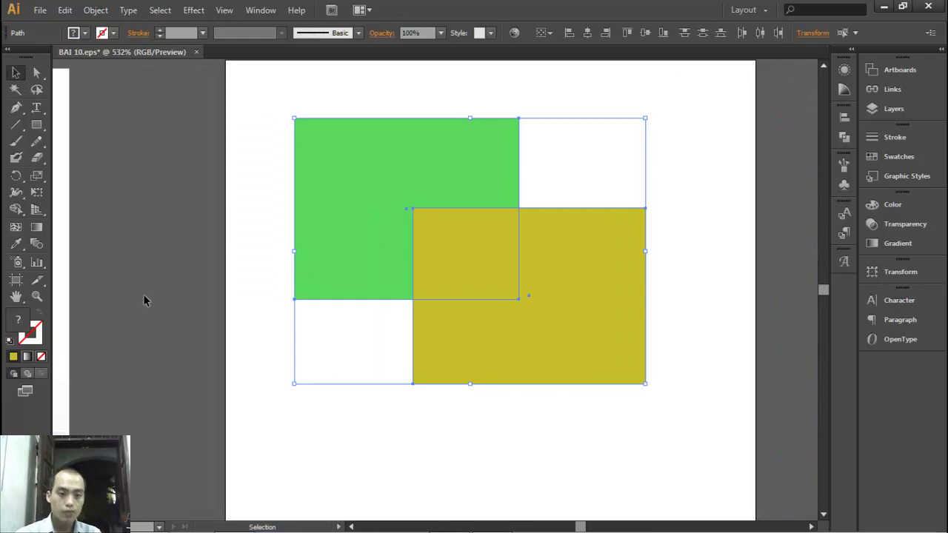
left_click(16, 210)
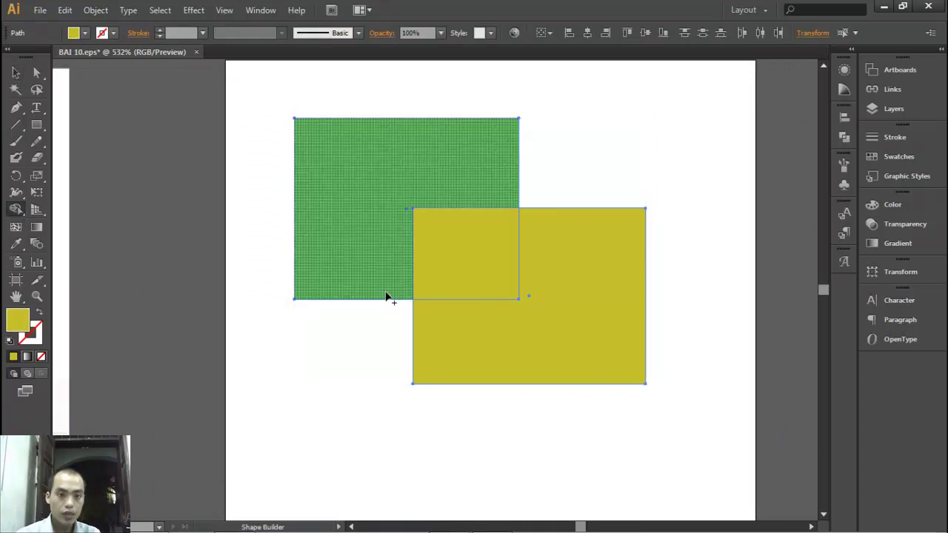
mouse_move(386, 267)
left_mouse_down()
mouse_move(539, 335)
mouse_move(565, 313)
mouse_move(552, 345)
mouse_move(561, 328)
mouse_move(423, 275)
mouse_move(474, 267)
mouse_move(549, 334)
mouse_move(546, 324)
left_mouse_up()
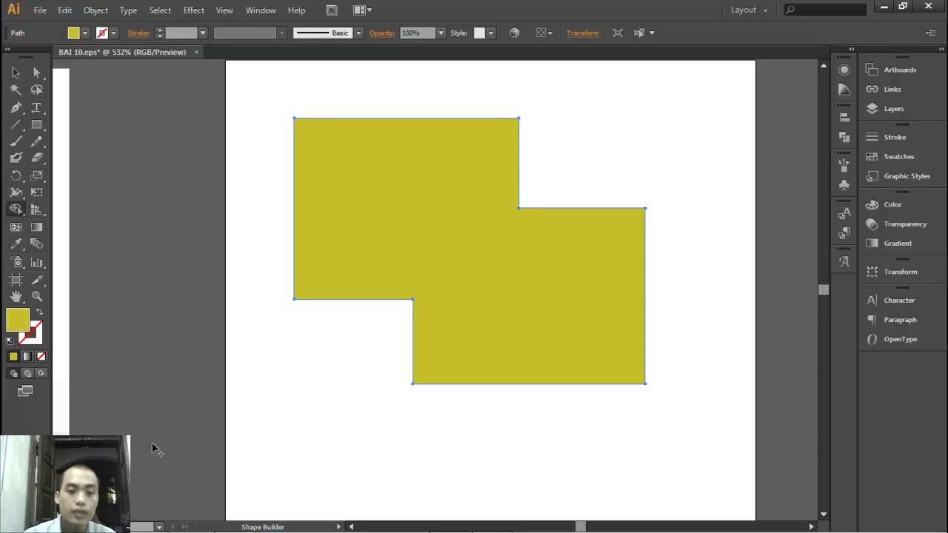
key("ctrl+z")
key("ctrl+z")
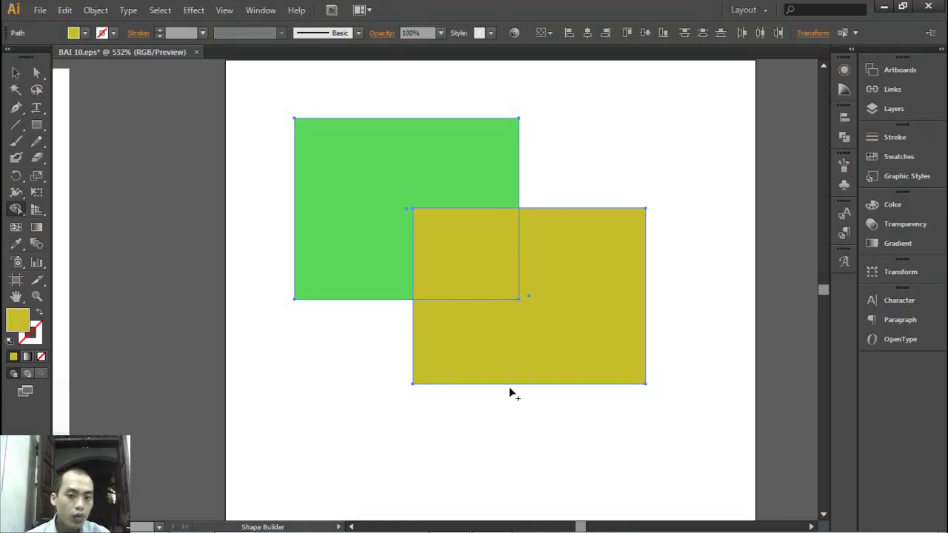
Fill the green area yellow with Shape Builder, test-move the L-shape, then undo
left_click(354, 192)
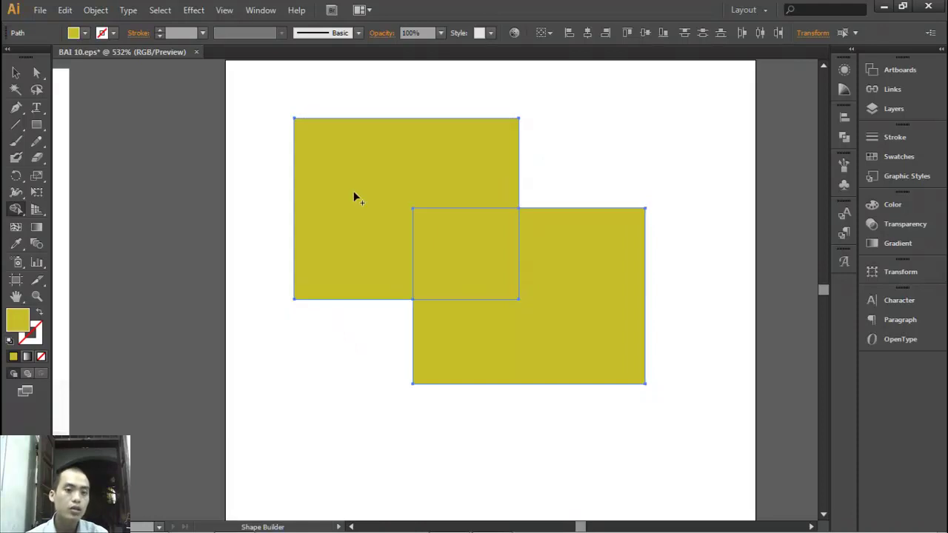
left_click(13, 74)
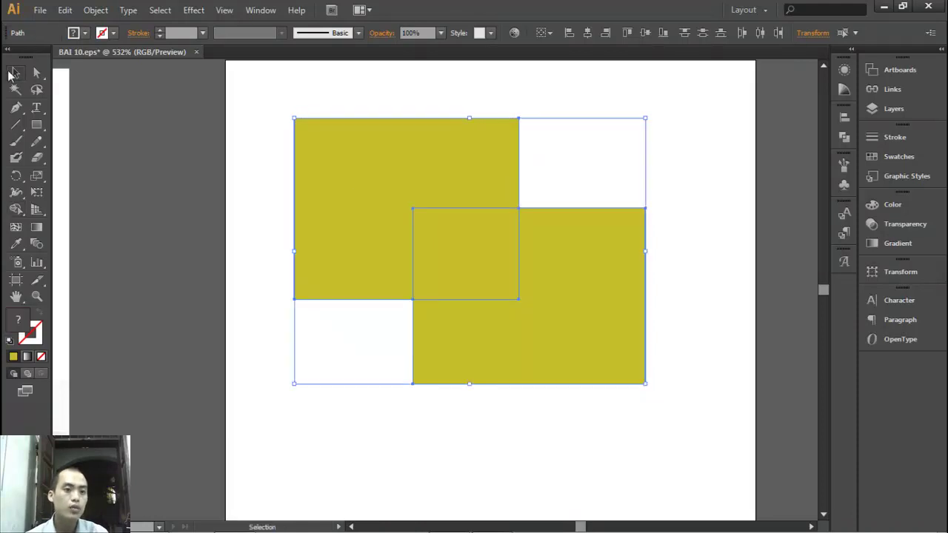
left_click(289, 360)
left_click_drag(296, 251, 225, 204)
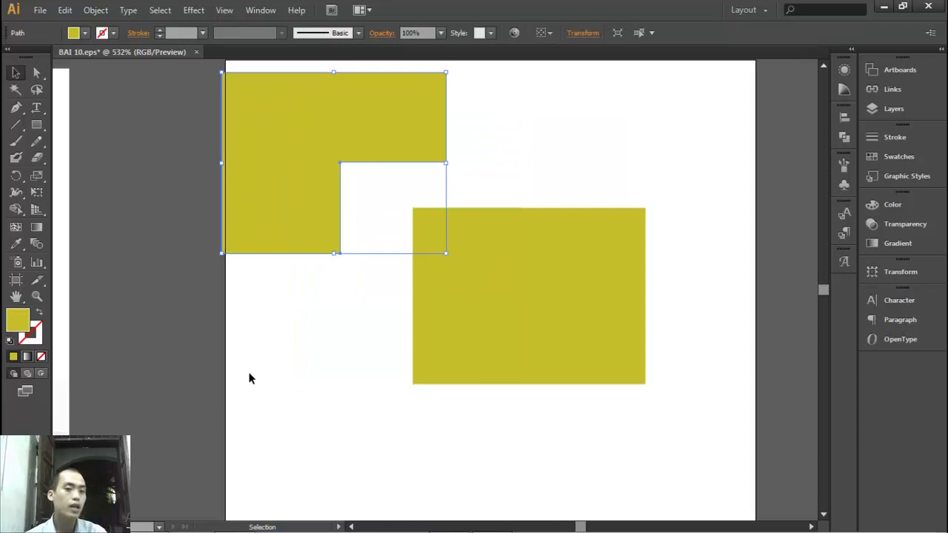
scroll(240, 385, "up", 1)
key("ctrl+z")
key("ctrl+z")
Select the yellow and green rectangles and combine the yellow regions with Shape Builder
key("v")
left_click(349, 398)
left_click_drag(543, 328, 542, 311)
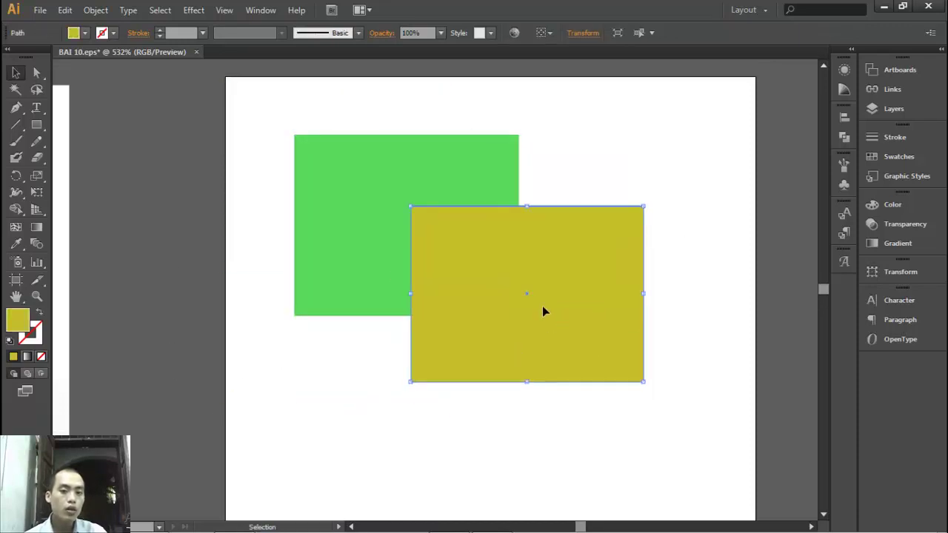
left_click(412, 158, "shift")
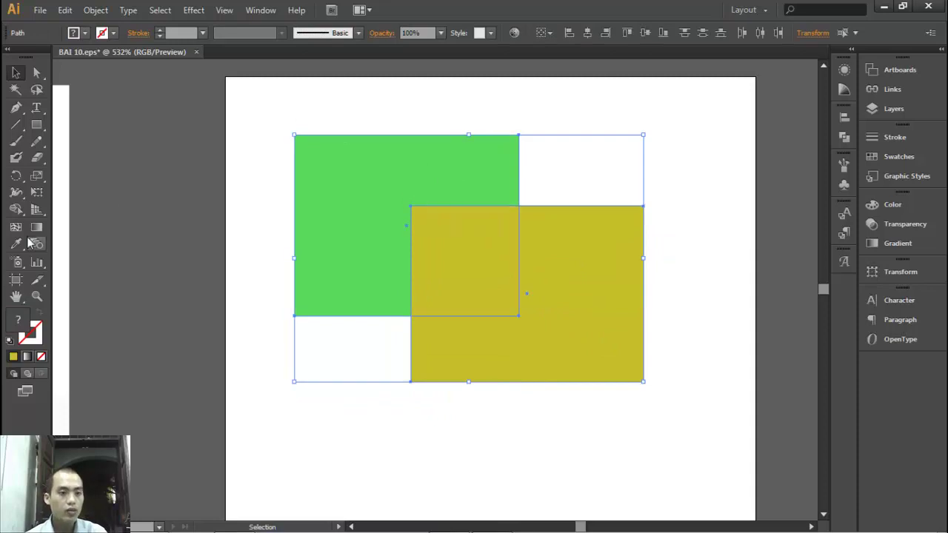
left_click(15, 208)
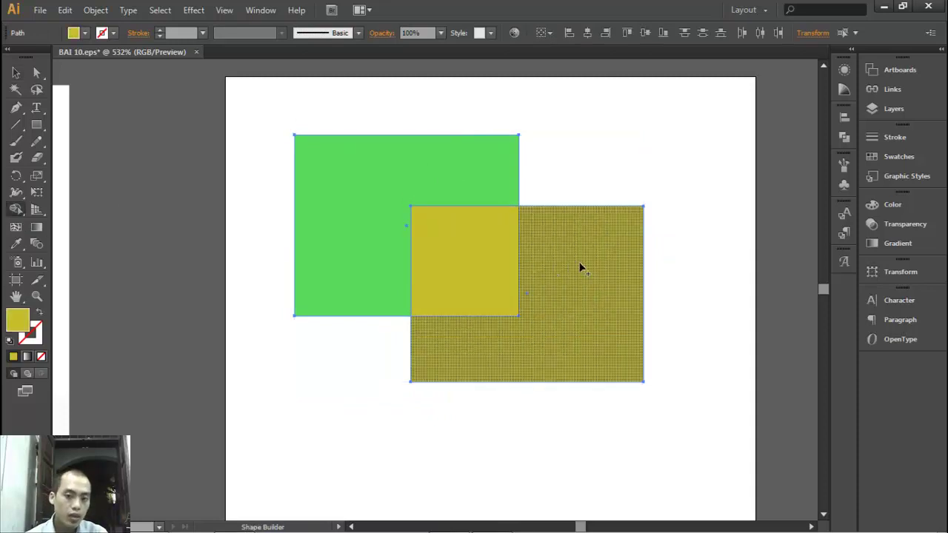
left_click(580, 267)
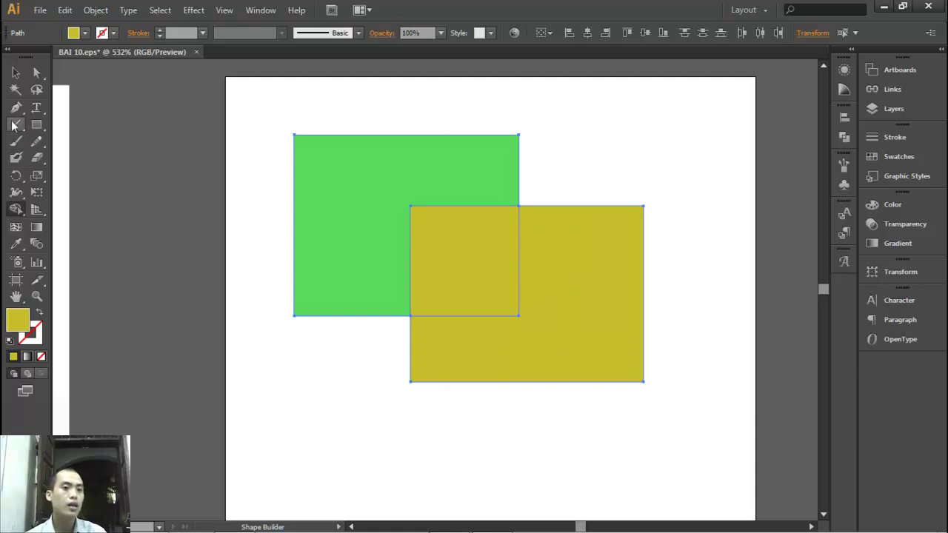
Move the yellow L-shape, green rectangle and small square apart, then undo back to the overlap
left_click(15, 74)
left_click(201, 166)
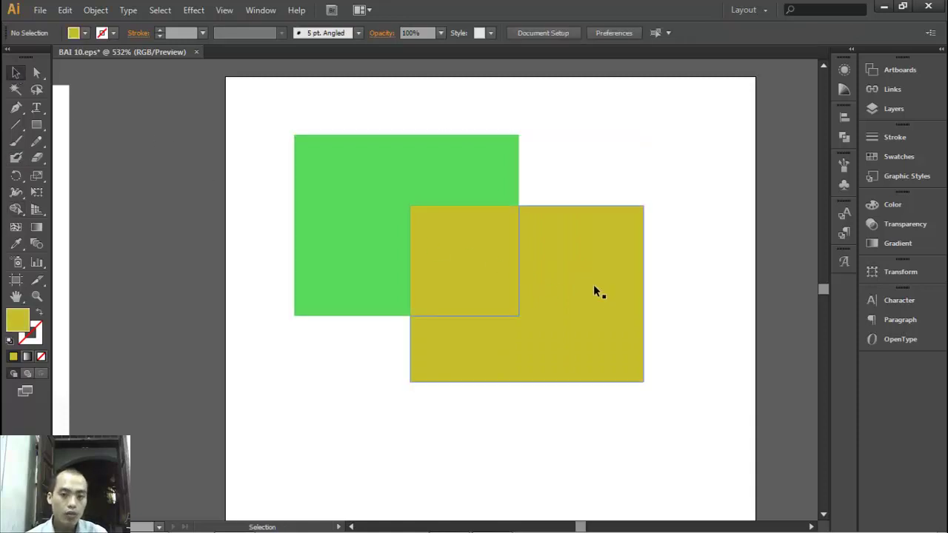
left_click_drag(606, 294, 685, 343)
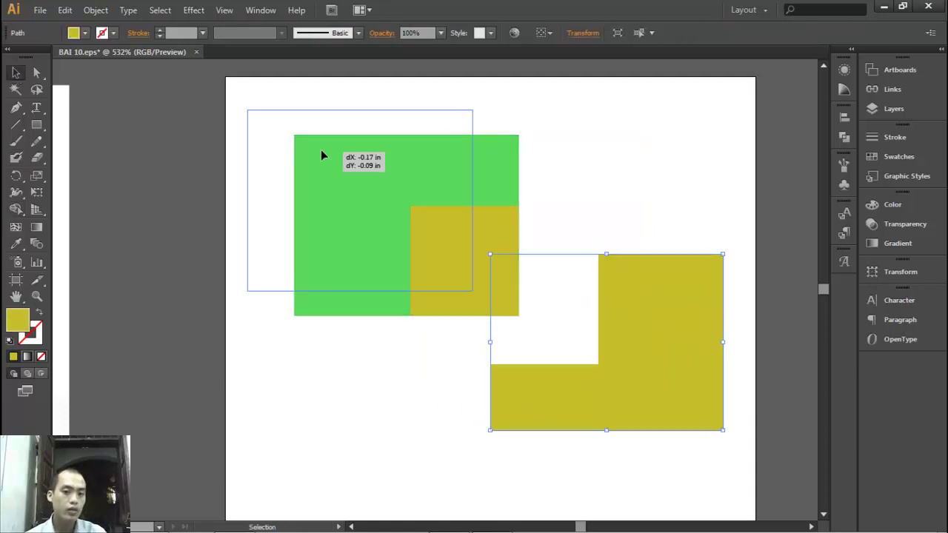
left_click_drag(364, 169, 311, 143)
left_click_drag(474, 265, 585, 184)
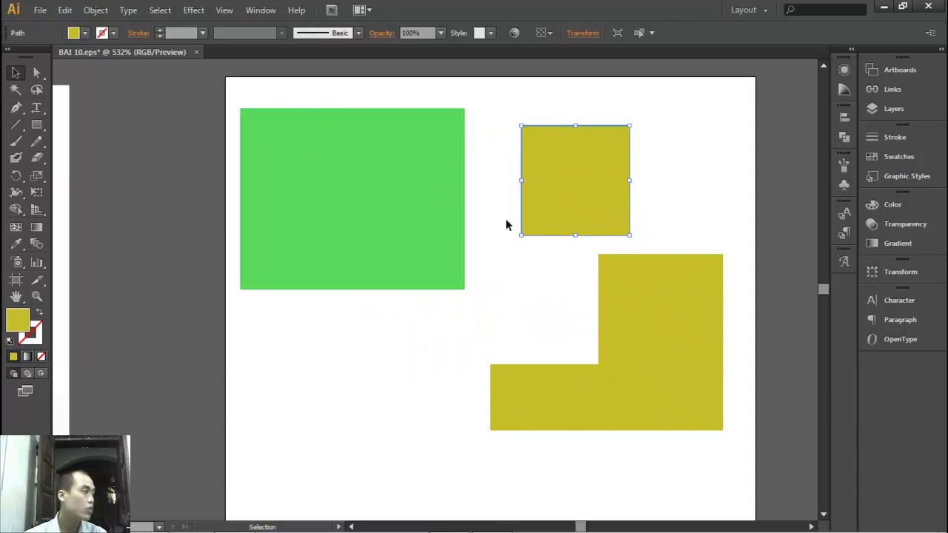
key("ctrl+z")
key("ctrl+z")
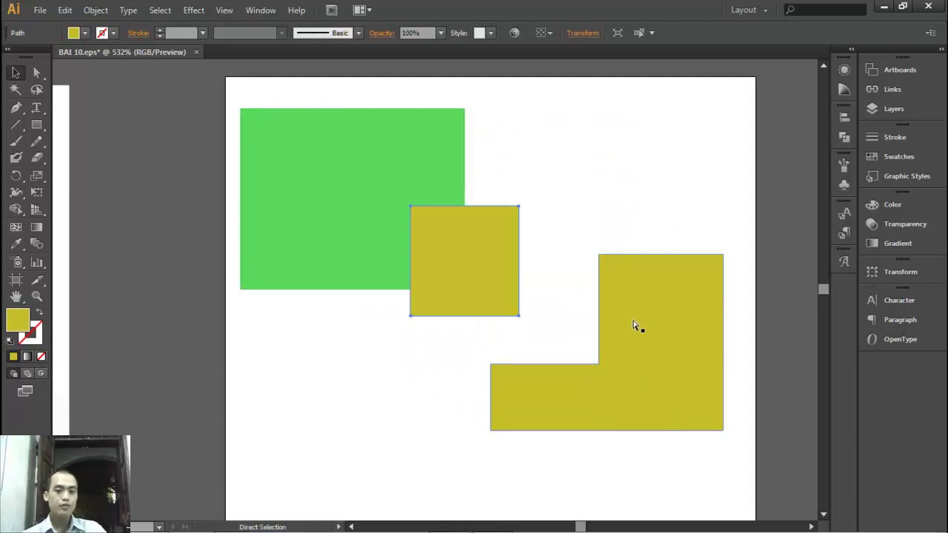
key("ctrl+z")
key("ctrl+z")
left_click(696, 338)
mouse_move(542, 350)
left_mouse_down()
mouse_move(555, 377)
mouse_move(535, 333)
left_mouse_up()
Reselect both rectangles and Shape Builder-merge the green and left regions into yellow
left_click_drag(205, 186, 499, 359)
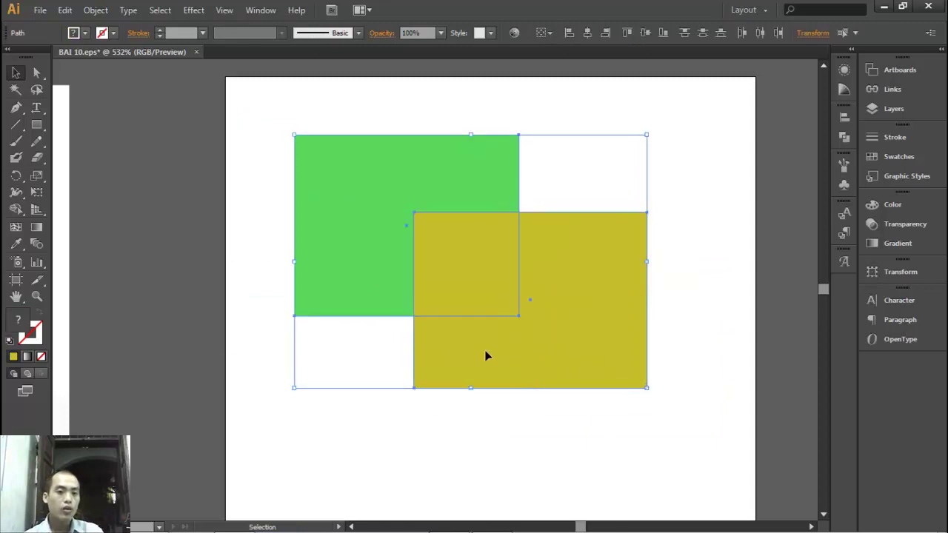
left_click(16, 209)
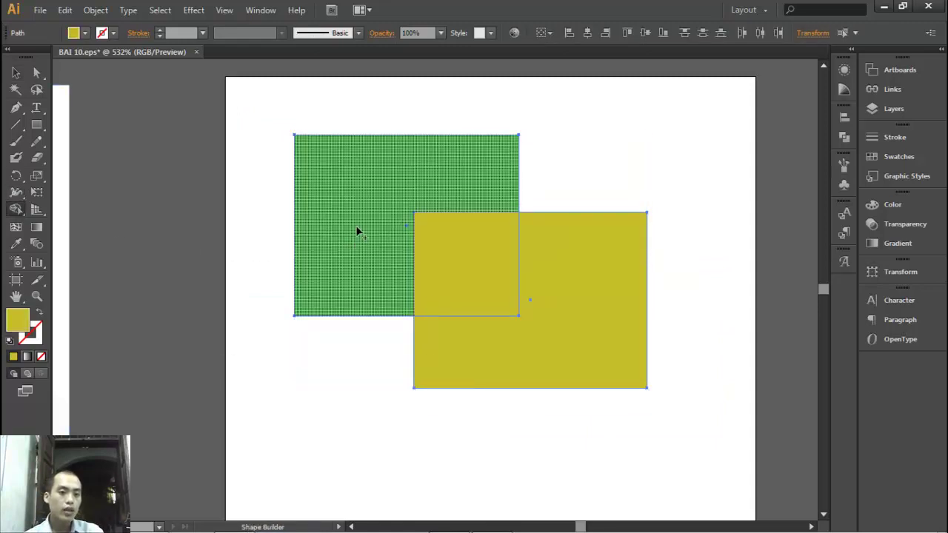
left_click_drag(368, 206, 577, 333)
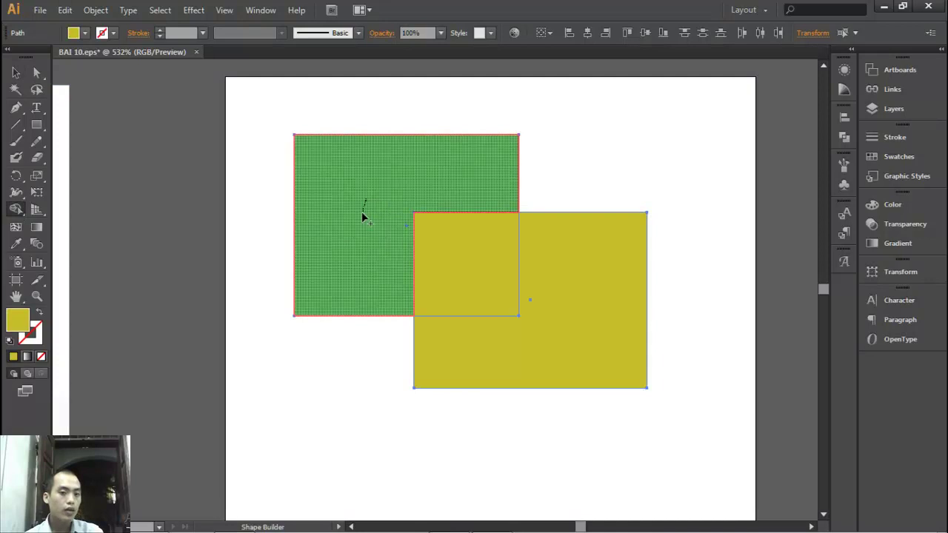
left_click_drag(319, 268, 437, 360)
key("ctrl+z")
key("ctrl+z")
left_click_drag(326, 268, 432, 361)
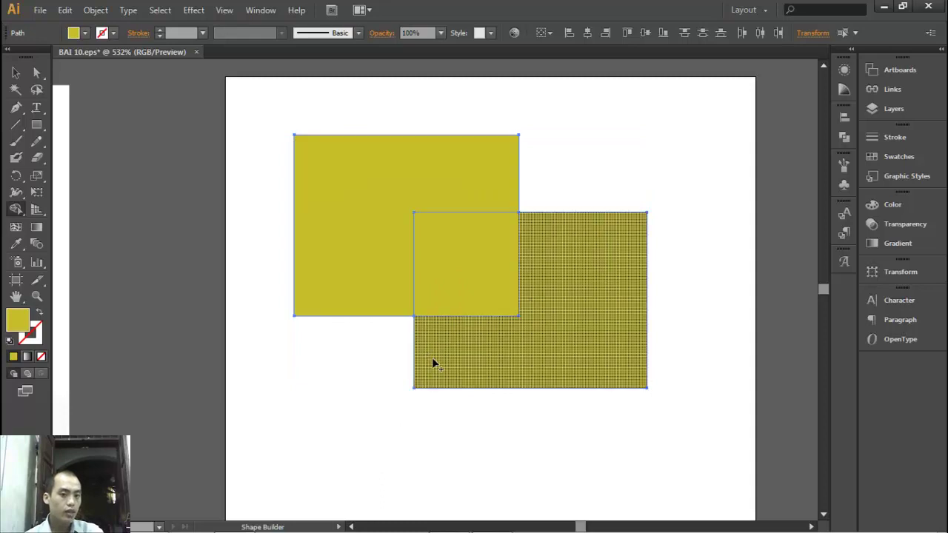
Spread the pieces: left L-shape up-left, lower-right L-shape down-right, small square top-right
left_click(16, 72)
key("ctrl+z")
key("ctrl+z")
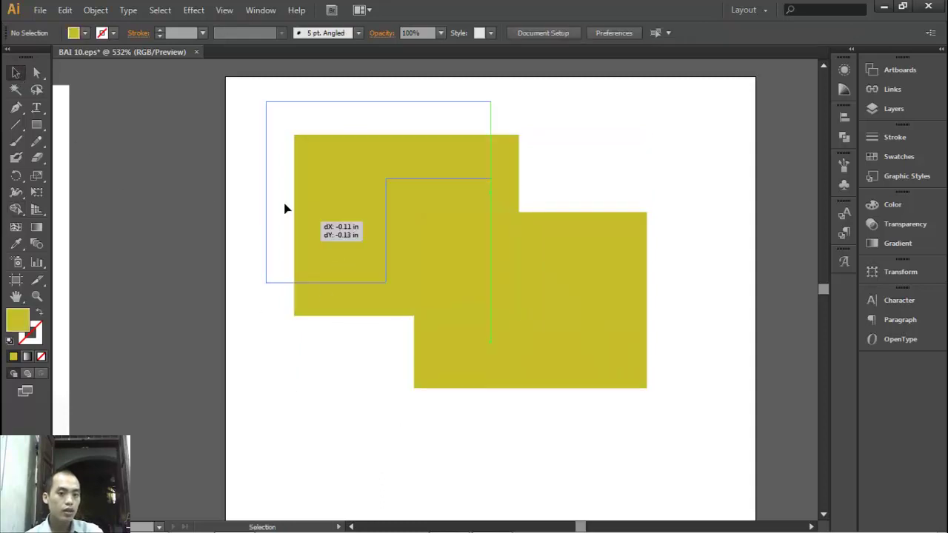
left_click_drag(328, 248, 276, 196)
left_click_drag(556, 382, 585, 408)
mouse_move(499, 232)
left_mouse_down()
mouse_move(654, 131)
mouse_move(630, 114)
left_mouse_up()
left_click(494, 215)
Clear the yellow L-shapes away from the green and yellow squares
left_click(584, 156)
left_click(479, 253)
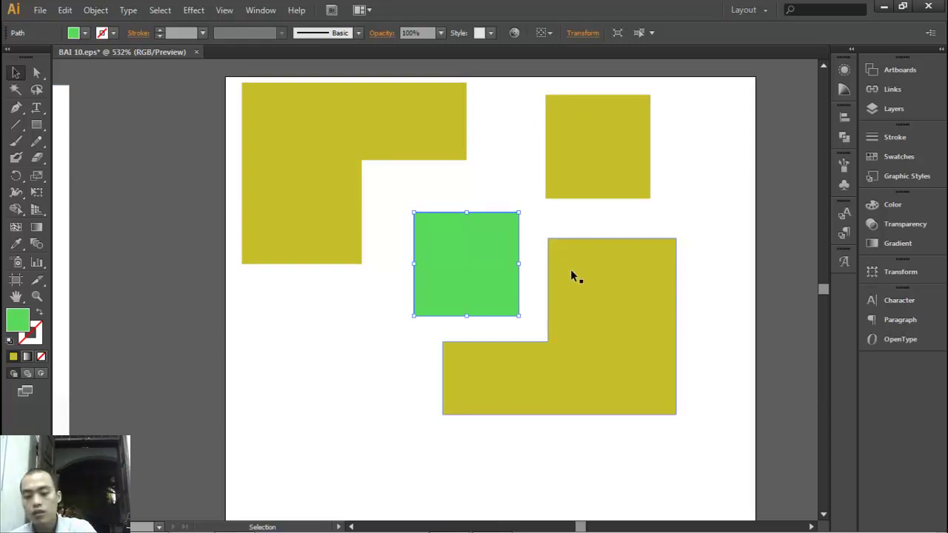
key("ctrl+minus")
key("ctrl+minus")
left_click_drag(538, 326, 469, 373)
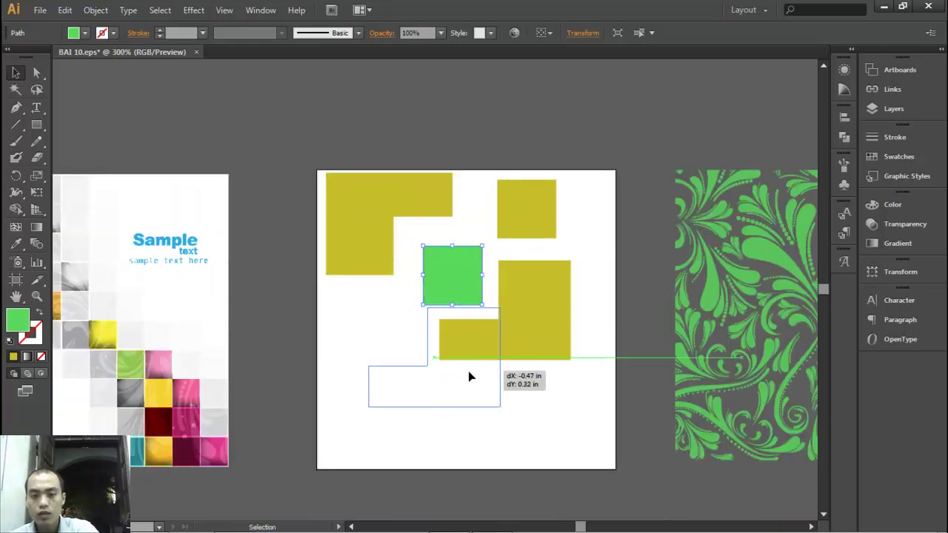
key("Delete")
key("ctrl+z")
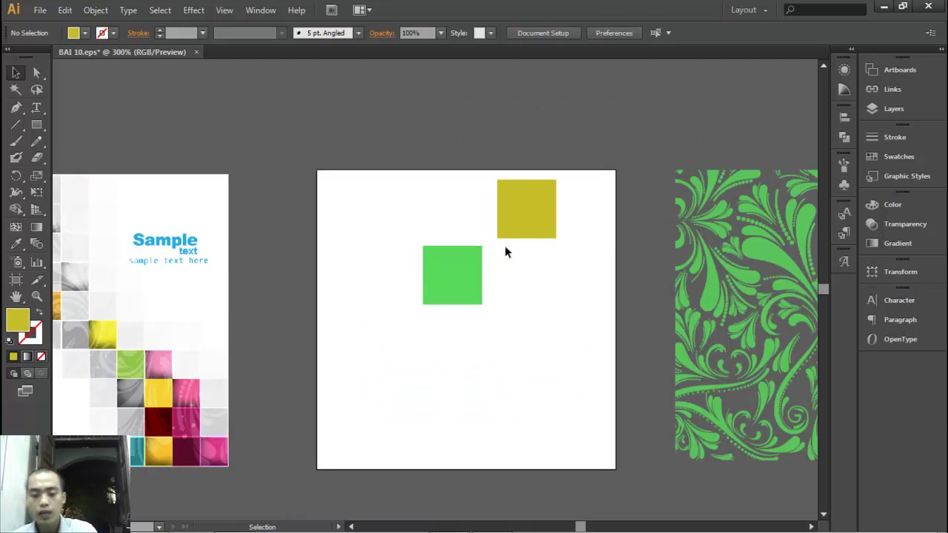
scroll(535, 243, "up", 3)
Alt-drag a copy of the yellow square below-right and recolour it blue
mouse_move(489, 149)
left_mouse_down()
mouse_move(381, 378)
mouse_move(439, 269)
mouse_move(518, 365)
left_mouse_up()
double_click(13, 324)
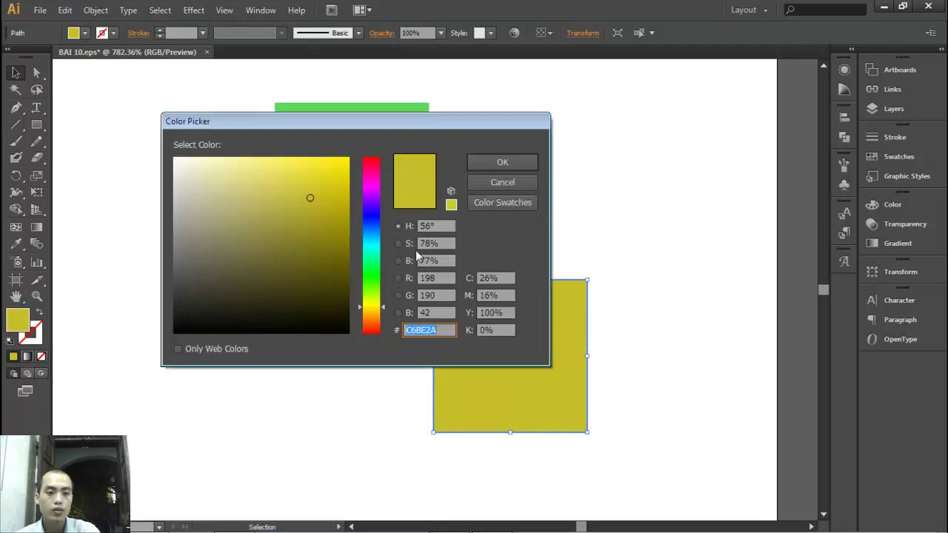
left_click(373, 215)
left_click(328, 205)
left_click(502, 162)
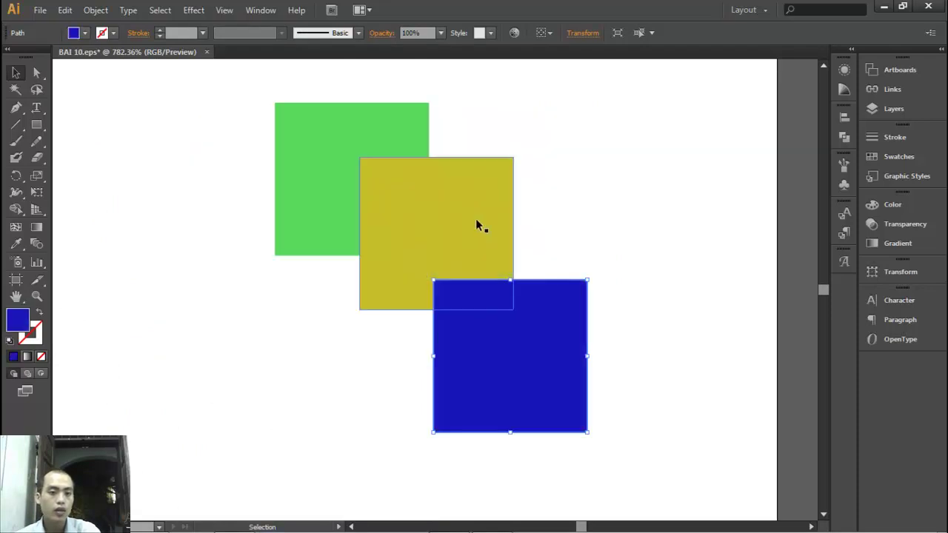
left_click_drag(397, 308, 451, 317)
Merge the green, yellow and blue squares with Shape Builder, undo, and merge again
key("ctrl+a")
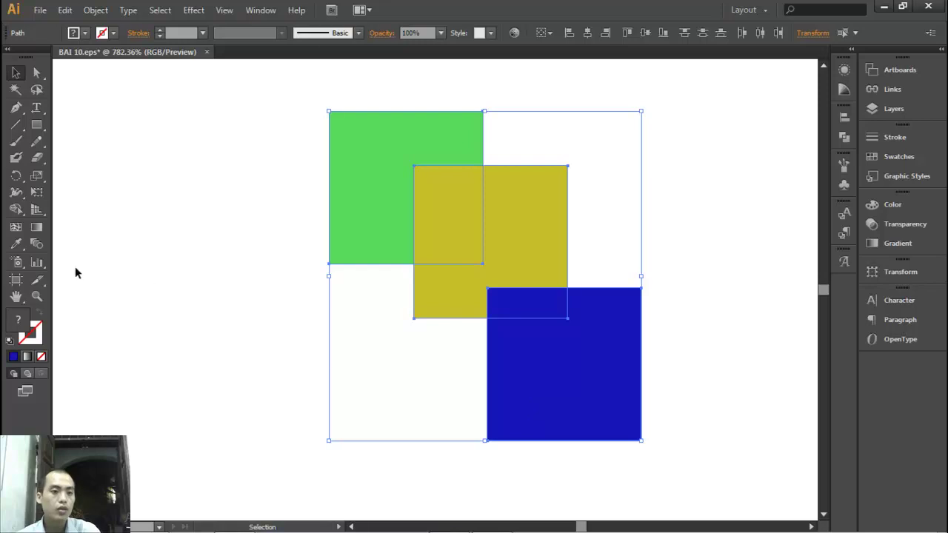
left_click(15, 209)
left_click_drag(386, 154, 529, 328)
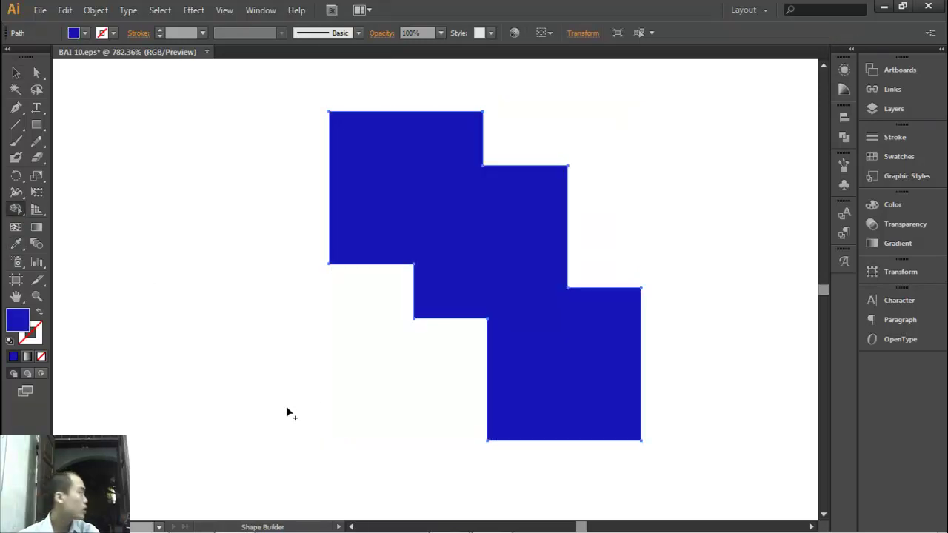
key("ctrl+z")
left_click_drag(345, 241, 494, 438)
Pull the split pieces apart, then undo back to only the green and yellow squares
left_click(16, 71)
left_click(242, 194)
left_click_drag(343, 178, 281, 147)
left_click_drag(545, 371, 571, 412)
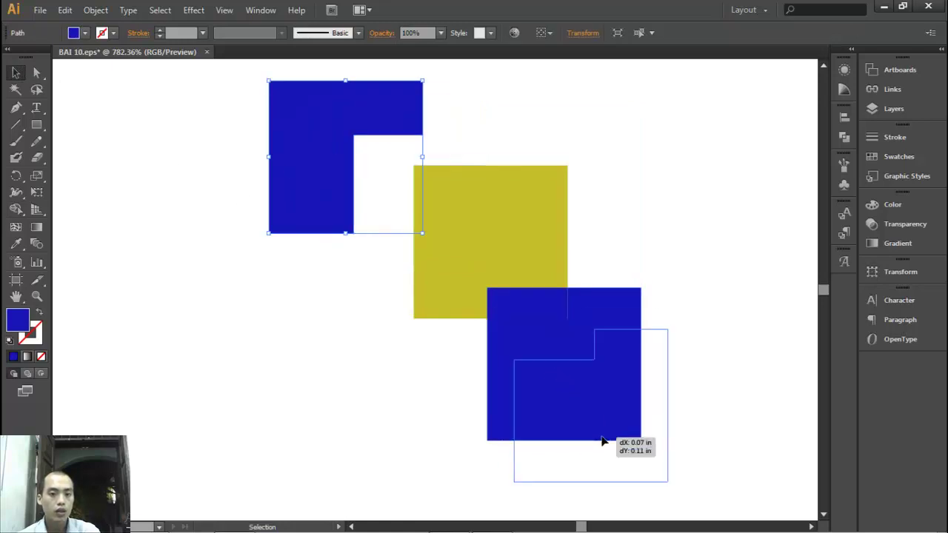
left_click_drag(533, 248, 598, 192)
left_click_drag(500, 318, 427, 330)
left_click_drag(416, 229, 367, 264)
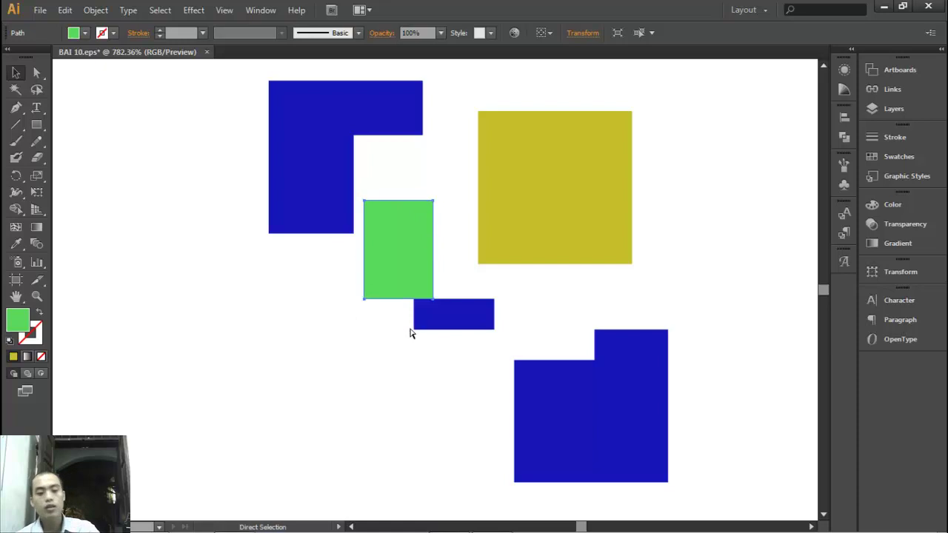
key("ctrl+z")
key("ctrl+z")
key("ctrl+z")
key("ctrl+z")
key("ctrl+z")
key("ctrl+z")
key("ctrl+z")
key("ctrl+z")
key("ctrl+z")
key("ctrl+z")
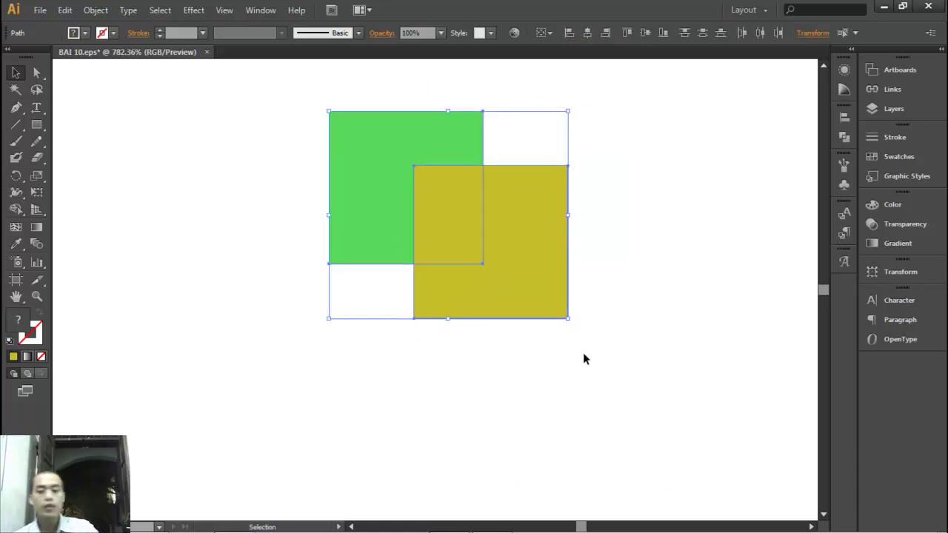
key("ctrl+z")
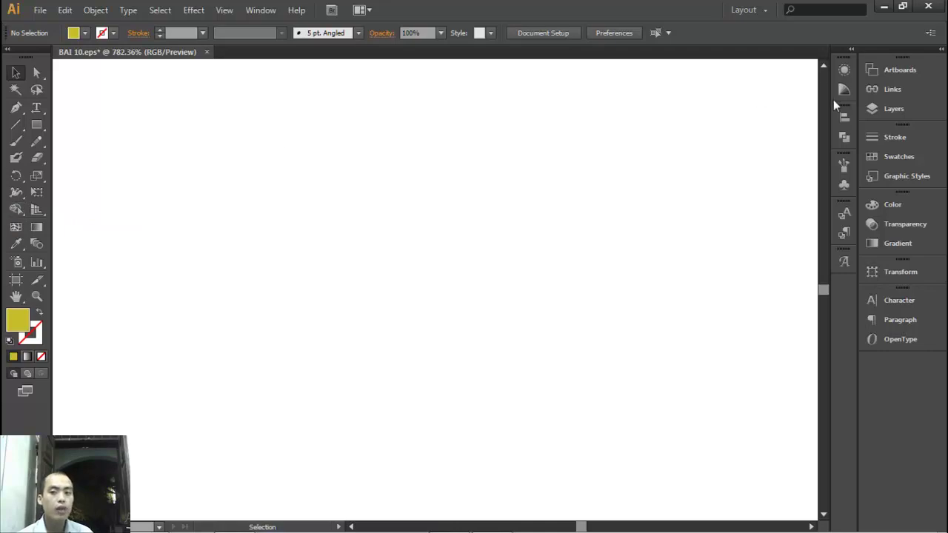
left_click(844, 138)
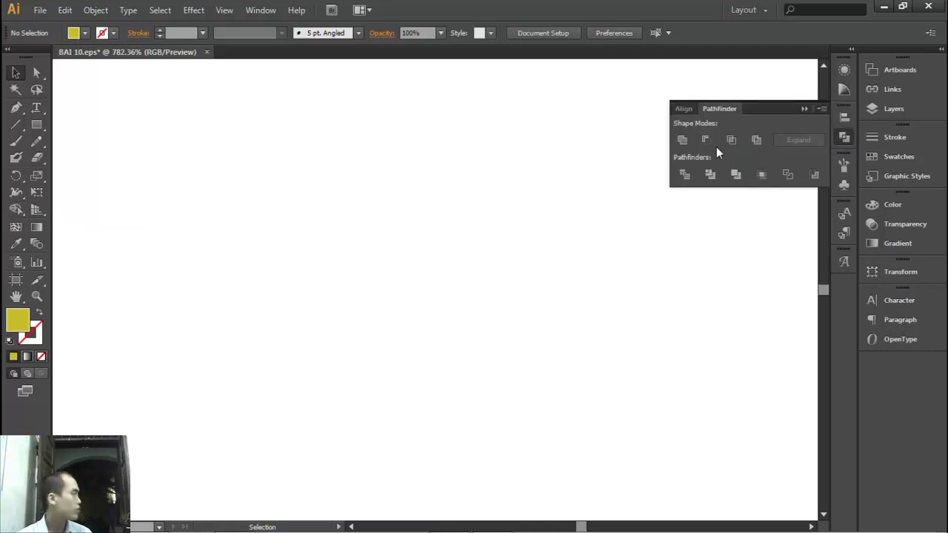
left_click(801, 109)
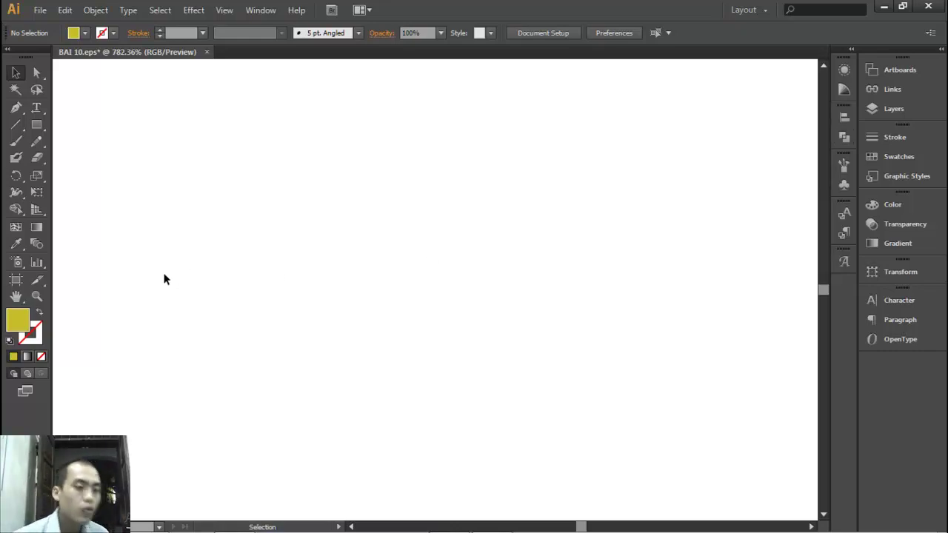
left_click(22, 211)
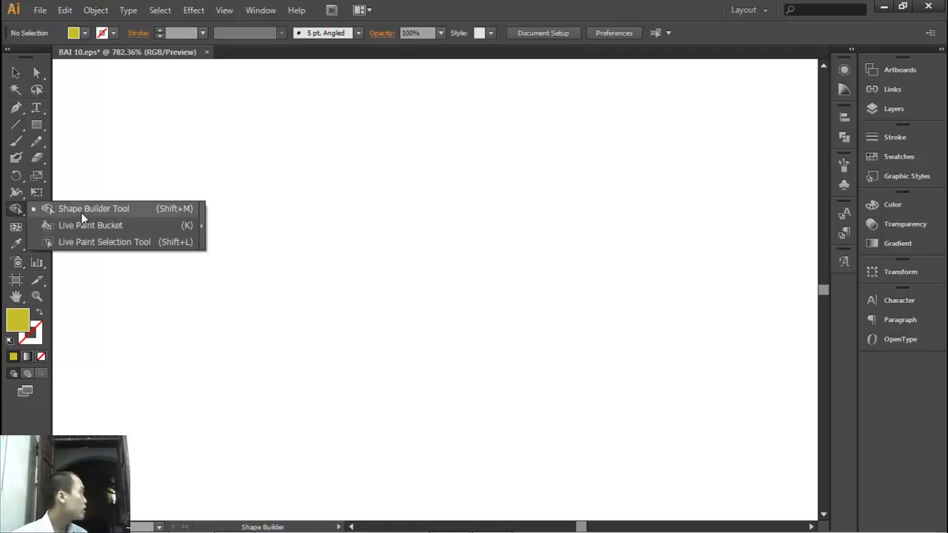
left_click(845, 138)
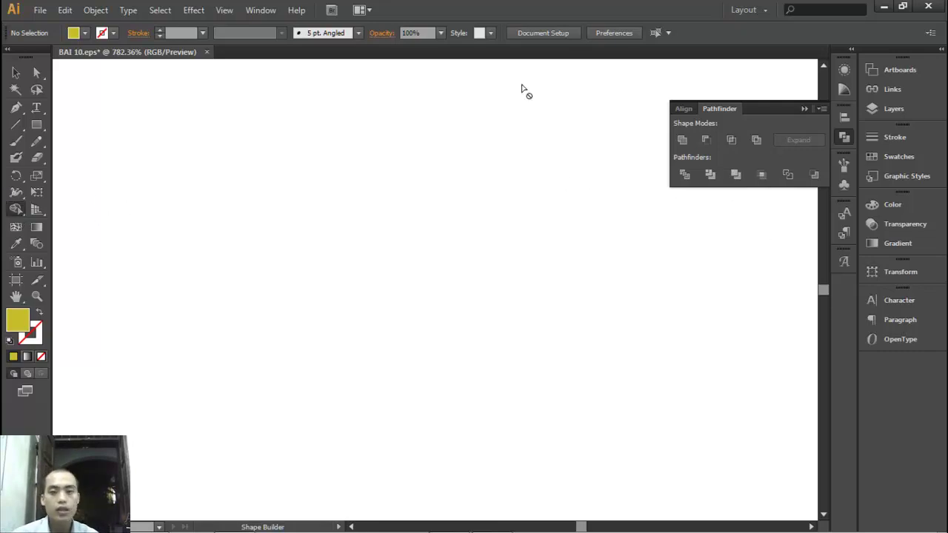
left_click(804, 109)
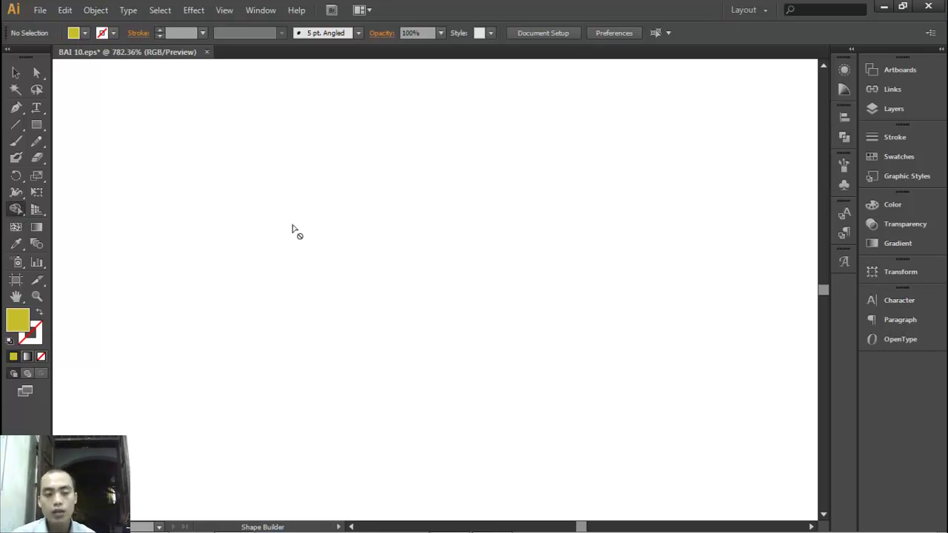
Look over the mosaic reference, then delete the large embedded screenshot image
left_click(16, 72)
mouse_move(147, 218)
left_mouse_down()
mouse_move(291, 213)
mouse_move(363, 275)
left_mouse_up()
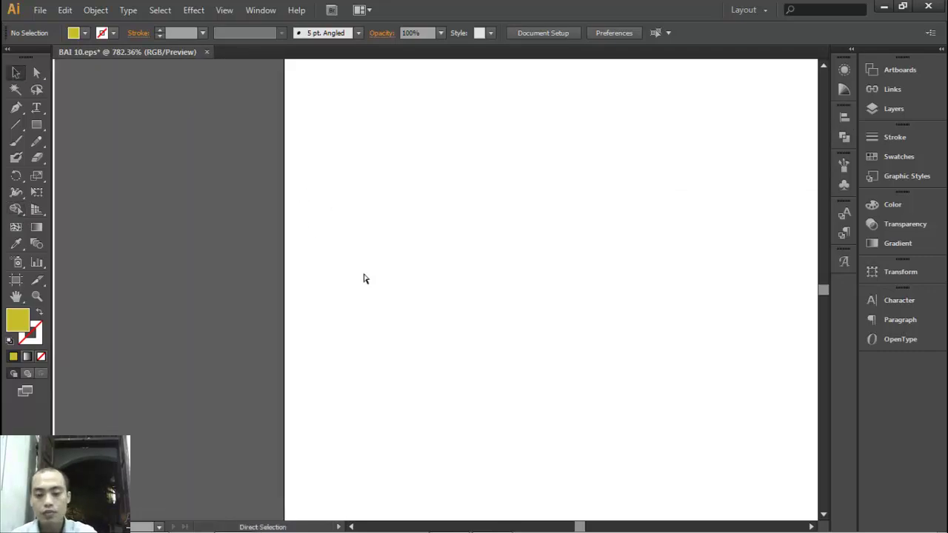
key("ctrl+minus")
key("ctrl+minus")
key("ctrl+minus")
key("ctrl+minus")
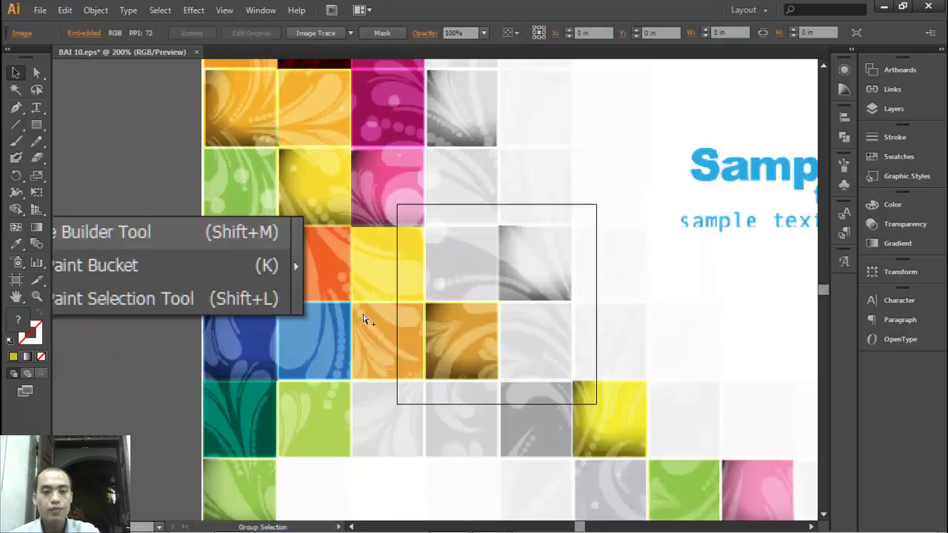
key("ctrl+plus")
key("ctrl+plus")
key("ctrl+plus")
left_click_drag(385, 316, 418, 317)
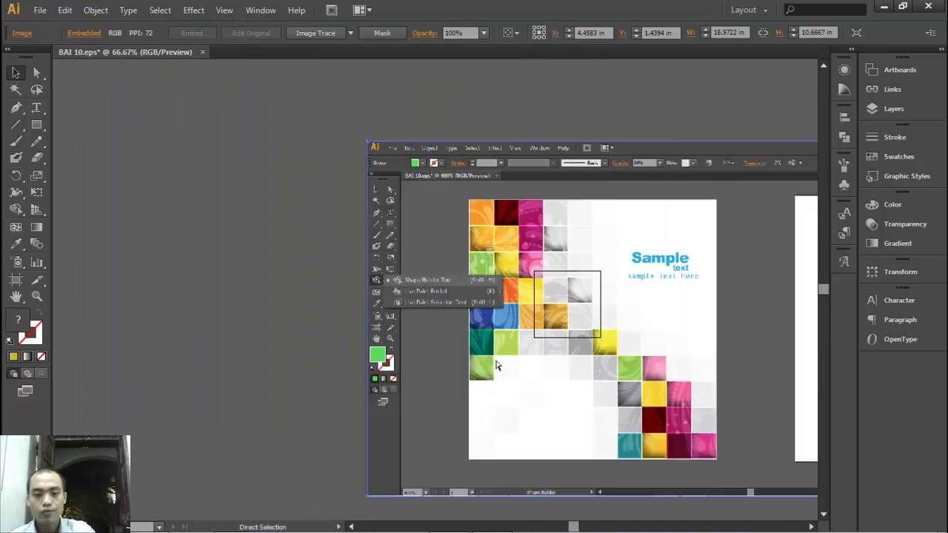
key("Delete")
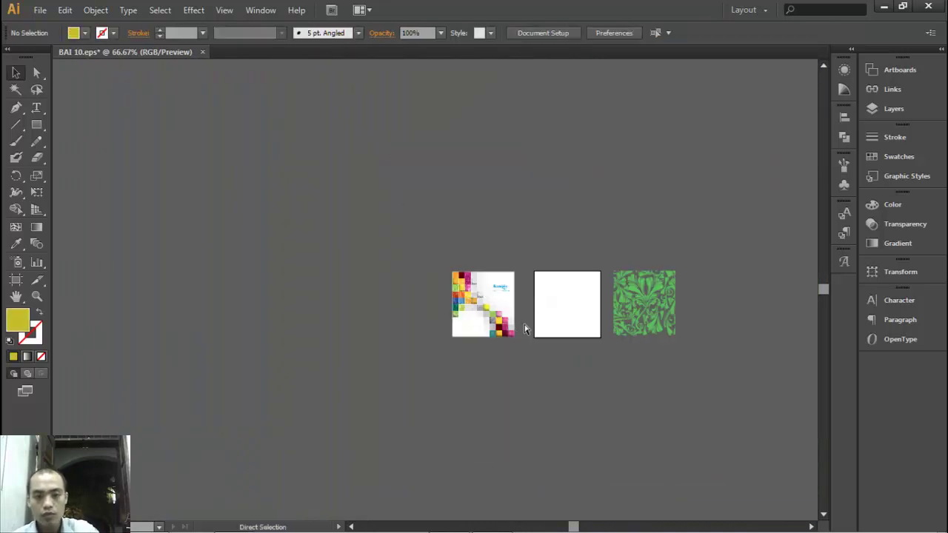
Start a freeform Pen path of curved anchors across the middle white artboard
scroll(548, 311, "up", 5)
left_click_drag(558, 316, 536, 296)
left_click(16, 107)
left_click(342, 121)
left_click_drag(305, 351, 436, 358)
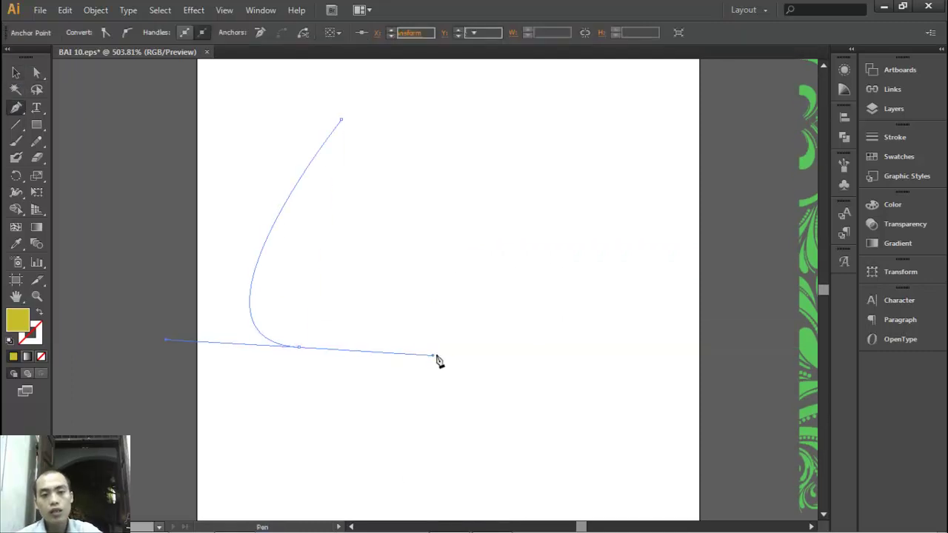
left_click(573, 306)
left_click_drag(358, 304, 281, 395)
left_click_drag(218, 148, 254, 158)
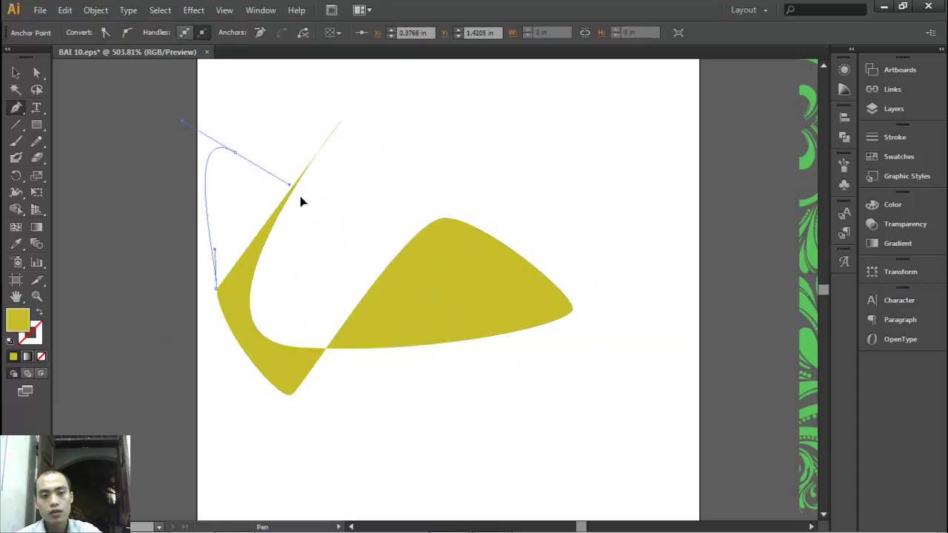
left_click_drag(501, 413, 599, 384)
left_click(611, 225)
left_click_drag(445, 215, 436, 314)
left_click_drag(389, 408, 362, 381)
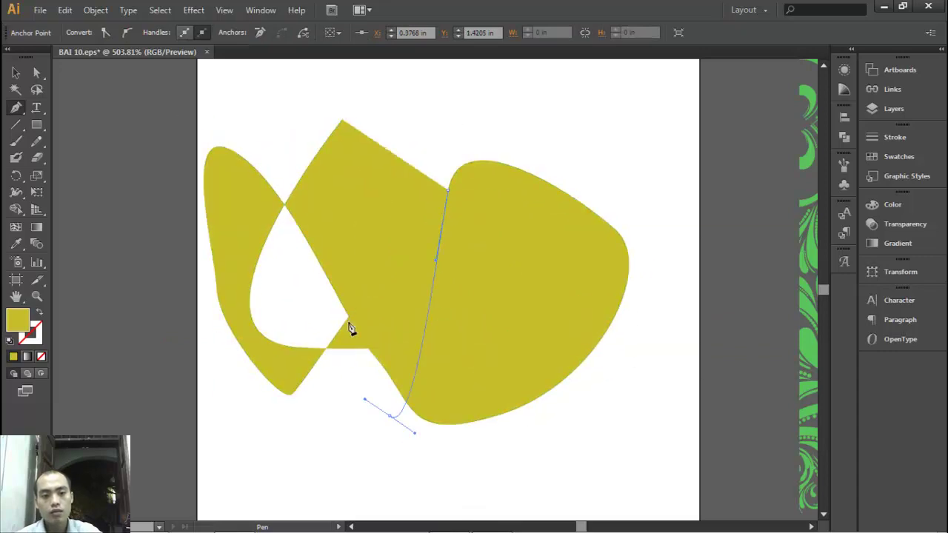
Finish the looping path with a pointed spike, close it, and make it a yellow outline without fill
left_click(320, 157)
left_click_drag(271, 119, 255, 125)
left_click_drag(243, 179, 229, 349)
left_click_drag(284, 448, 328, 470)
mouse_move(560, 463)
left_mouse_down()
mouse_move(576, 371)
mouse_move(594, 378)
left_mouse_up()
left_click(426, 226)
left_click(379, 148)
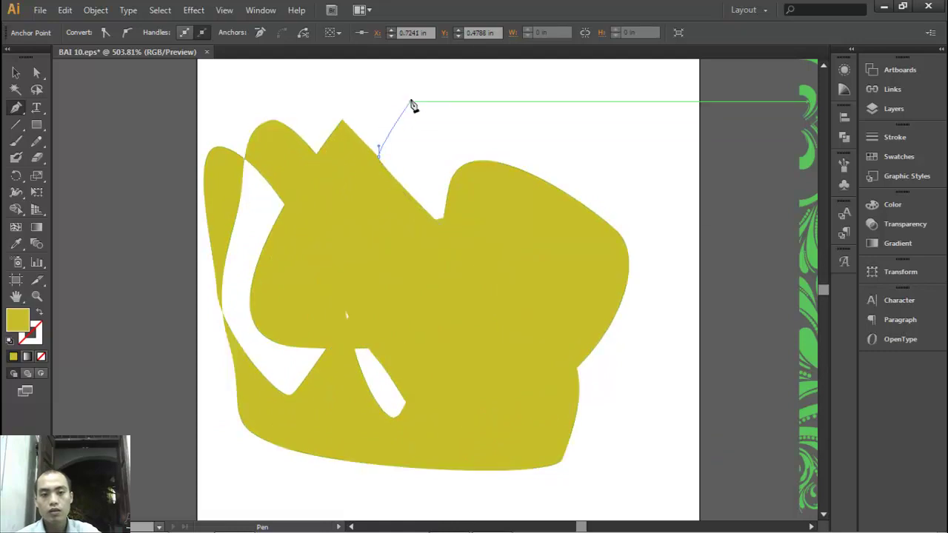
left_click(410, 102)
left_click(343, 120)
key("v")
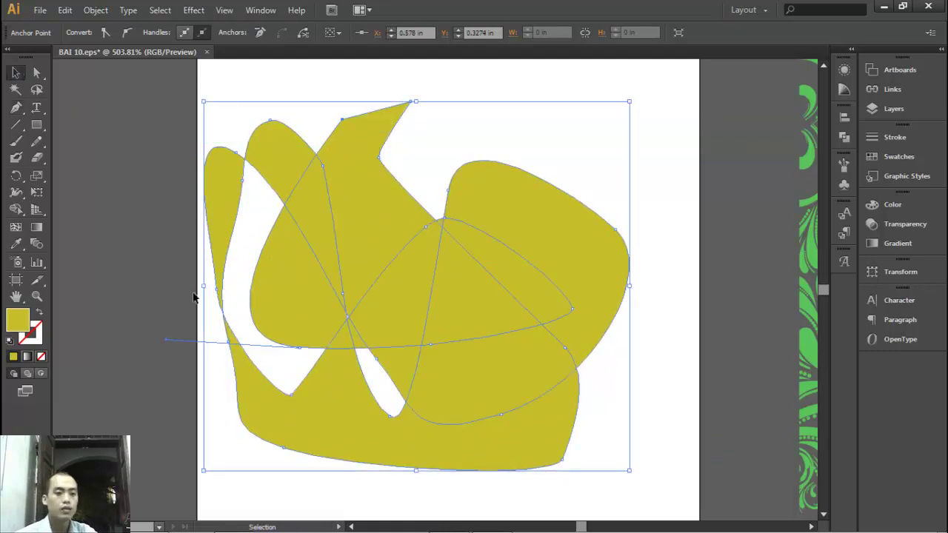
left_click(38, 314)
left_click(144, 146)
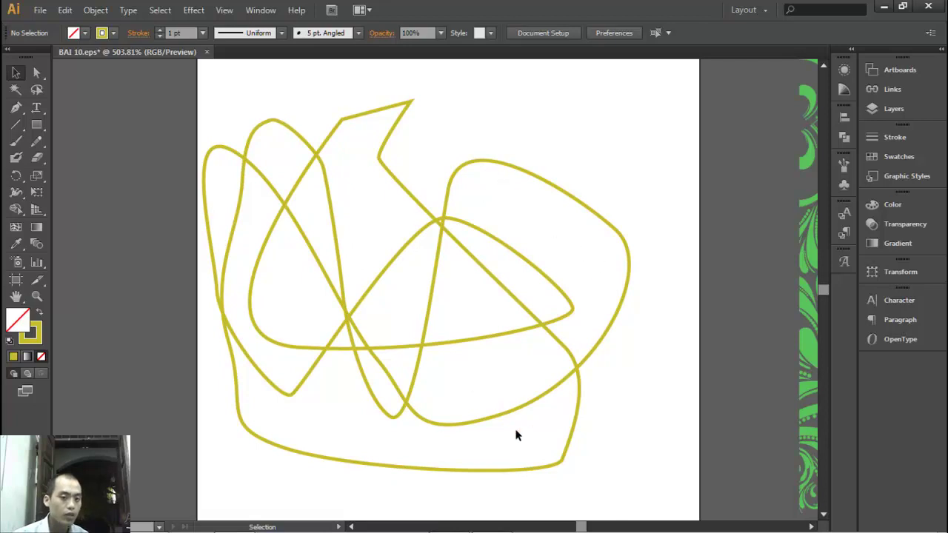
left_click(241, 163)
double_click(16, 328)
left_click_drag(377, 228, 380, 265)
left_click(296, 215)
left_click(501, 162)
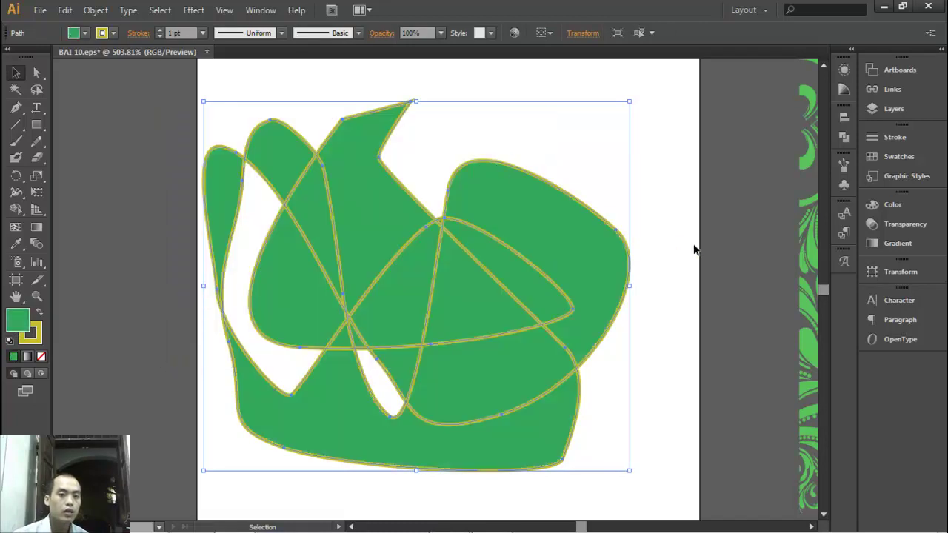
left_click(672, 236)
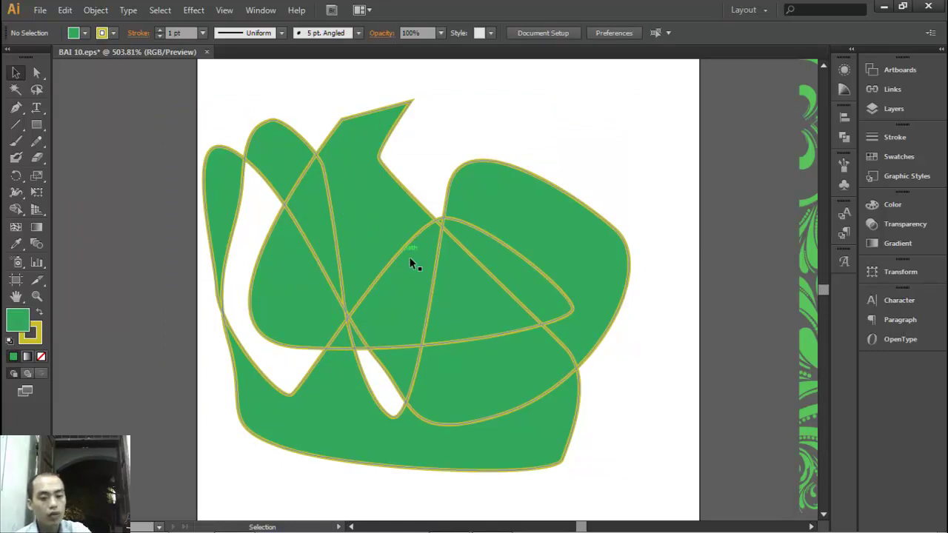
key("ctrl+z")
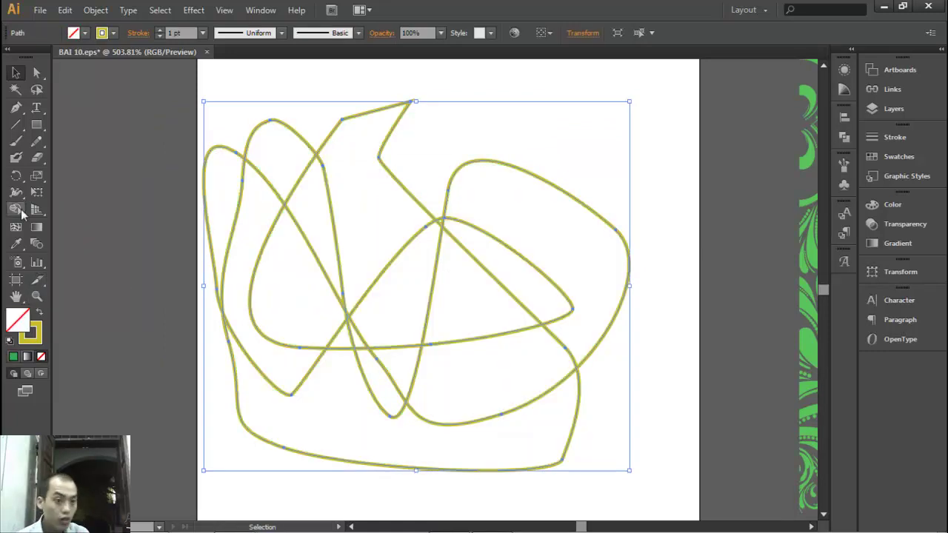
Make the looping path a Live Paint group and fill five of its regions green
left_click_drag(18, 211, 61, 226)
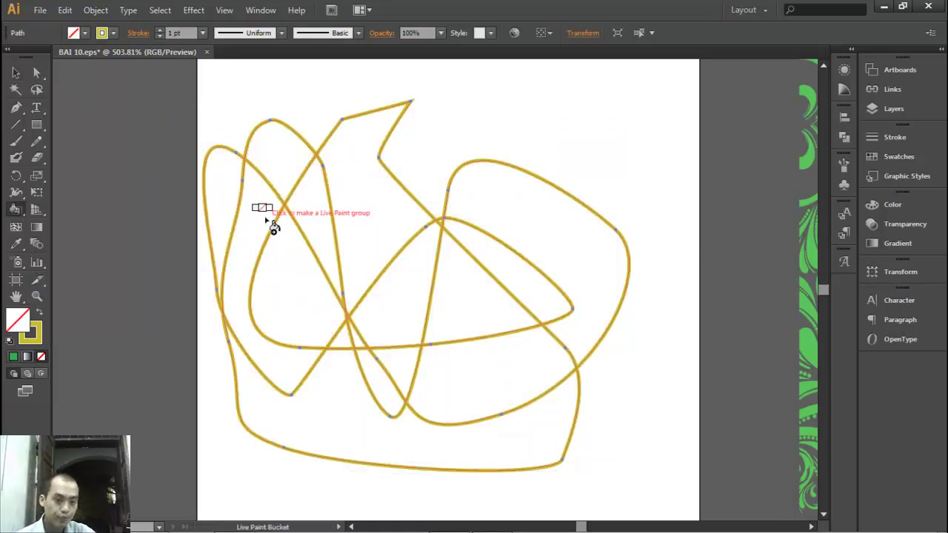
left_click(378, 213)
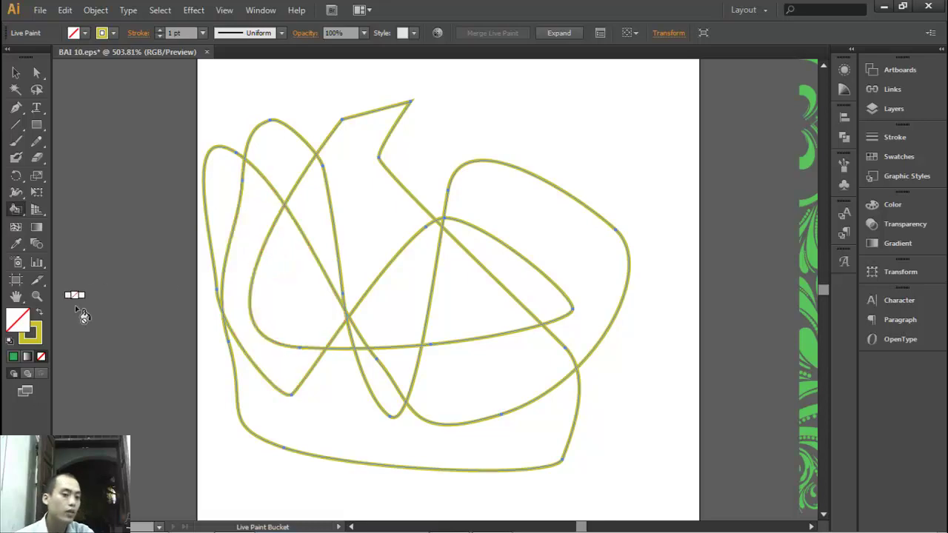
double_click(21, 327)
left_click(373, 258)
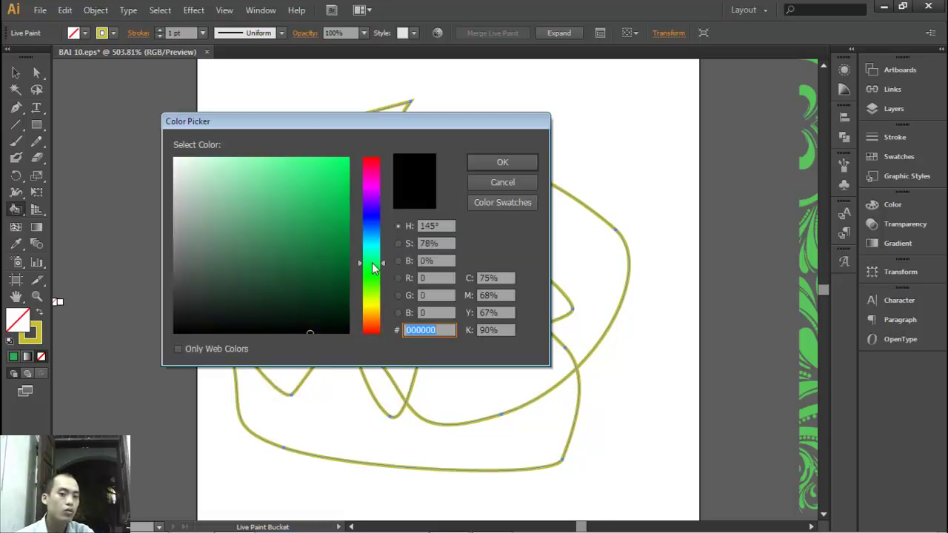
left_click(322, 211)
left_click(476, 161)
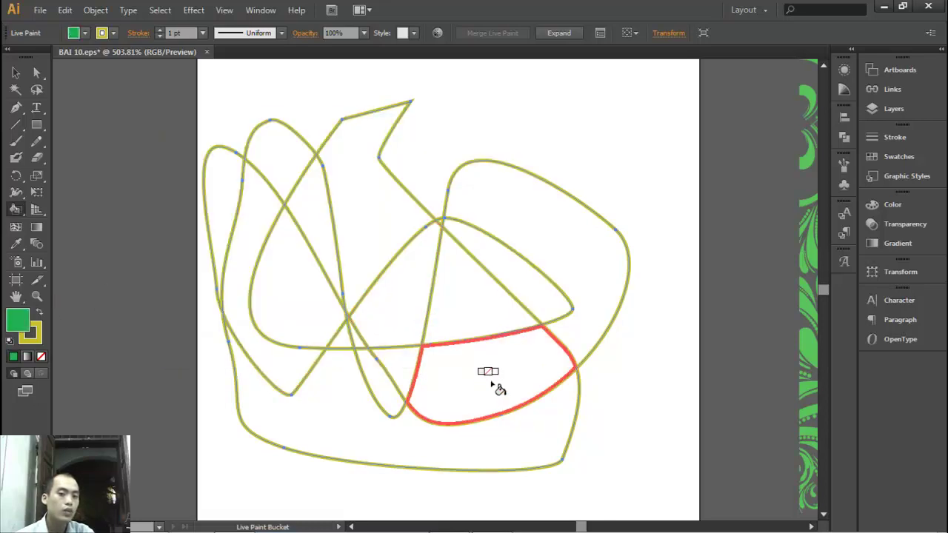
left_click(491, 380)
left_click(346, 202)
left_click(254, 234)
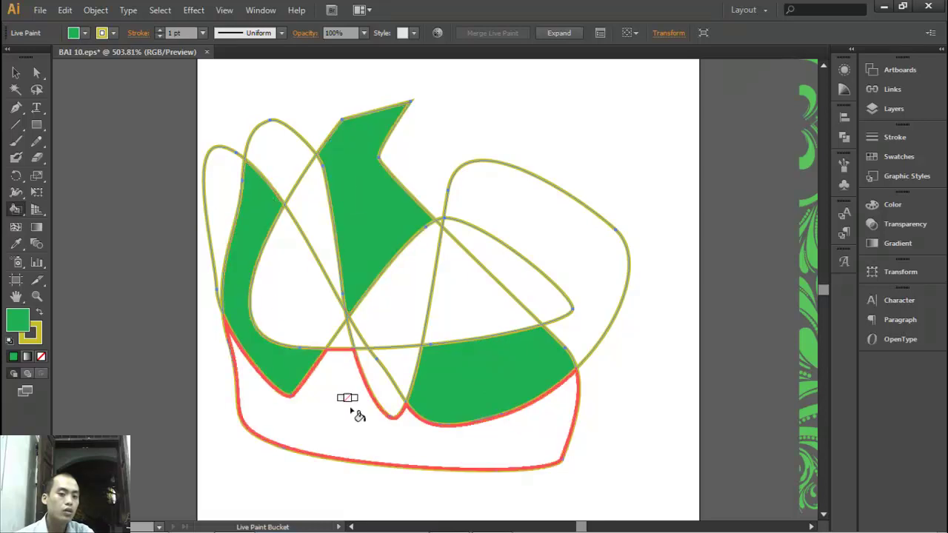
left_click(385, 411)
left_click(597, 235)
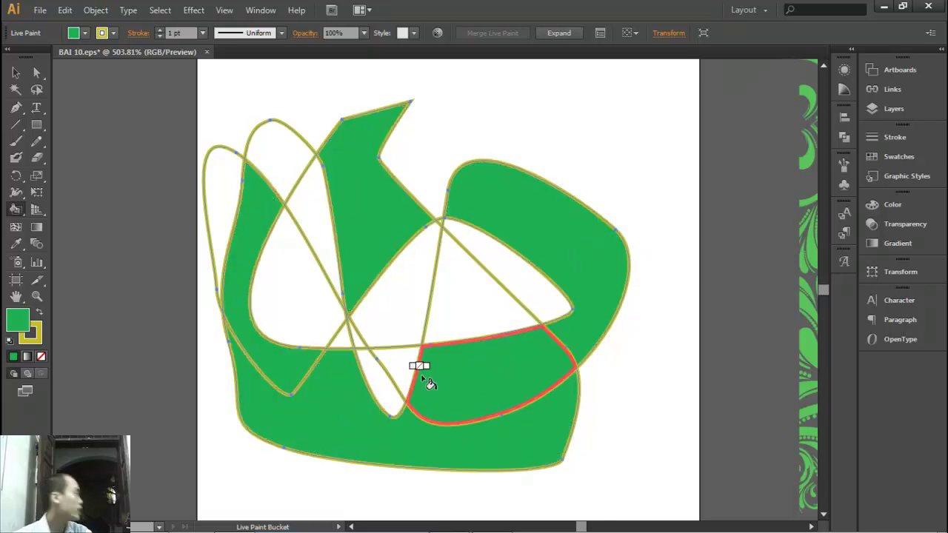
Fill four more regions blue, including the bottom band and right-hand area
double_click(22, 329)
left_click_drag(377, 255, 368, 228)
left_click(323, 190)
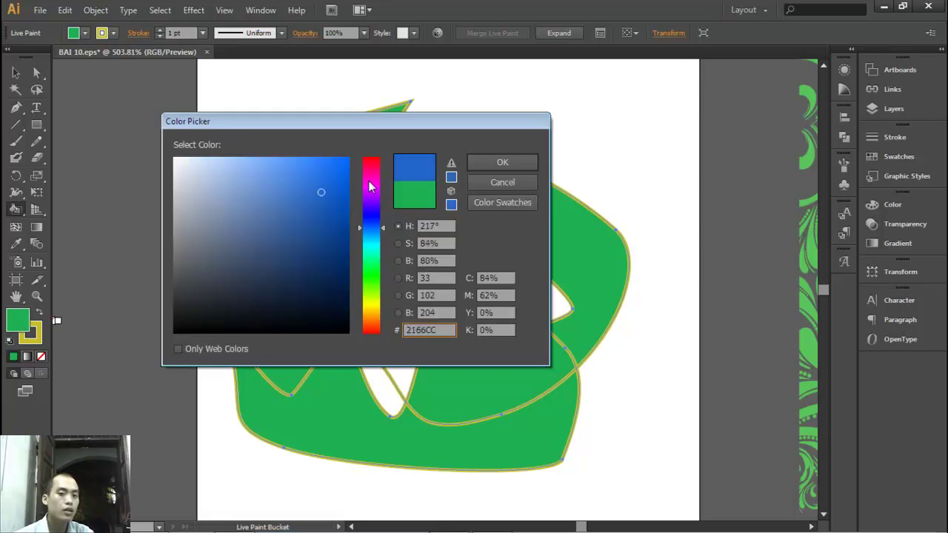
left_click(481, 162)
left_click(483, 446)
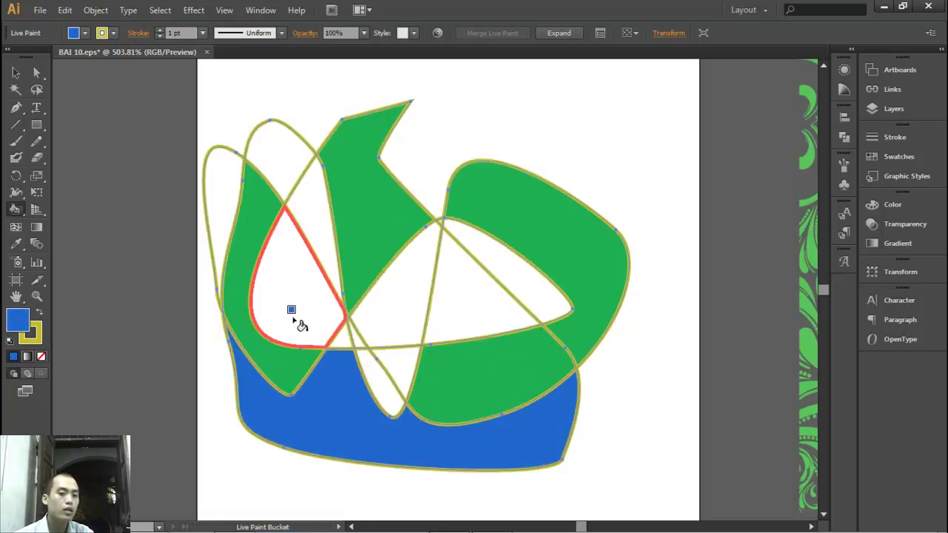
left_click(225, 184)
left_click(374, 204)
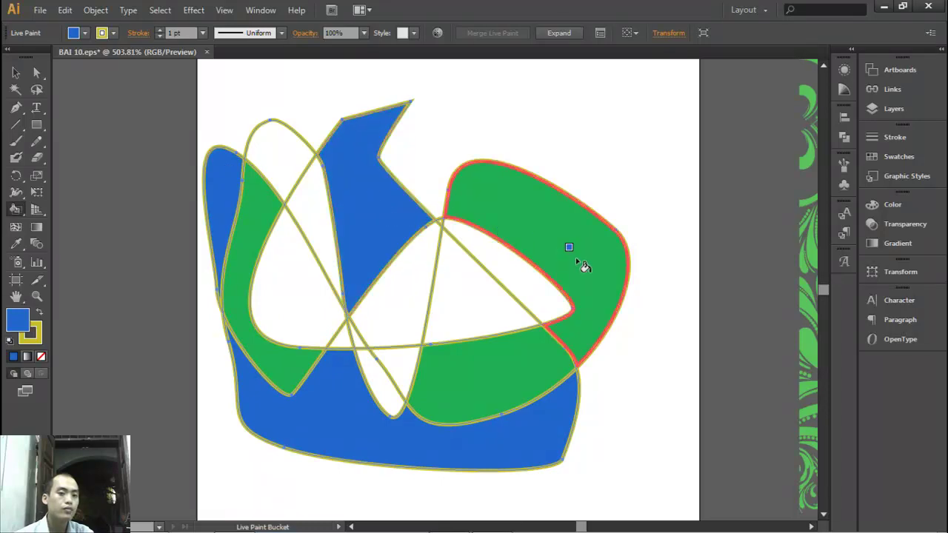
left_click(590, 247)
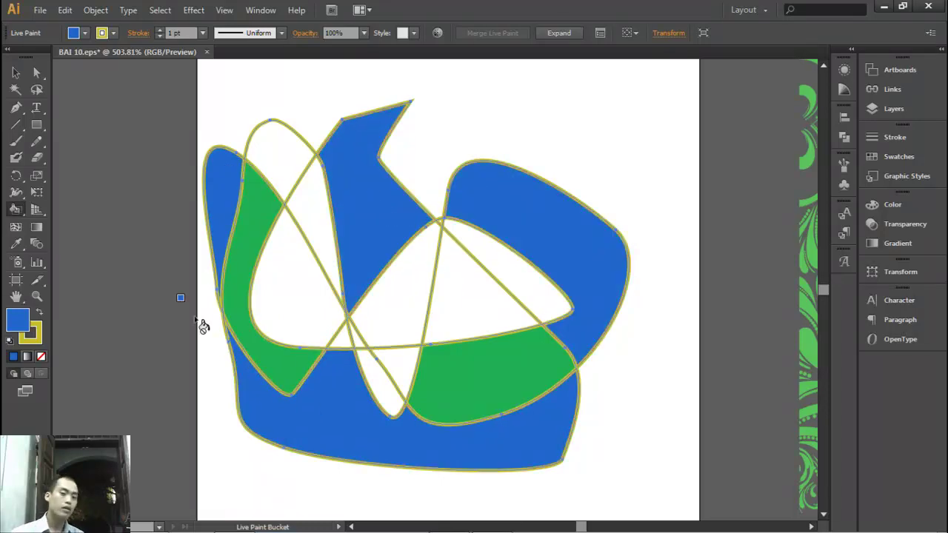
Fill four remaining regions coral orange #EA7554, leaving some areas white
left_click_drag(16, 210, 68, 229)
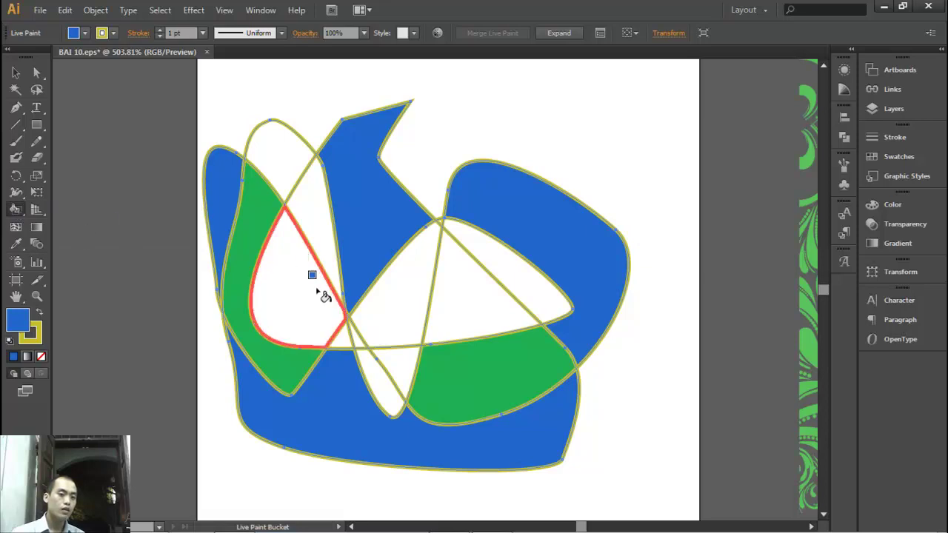
double_click(17, 320)
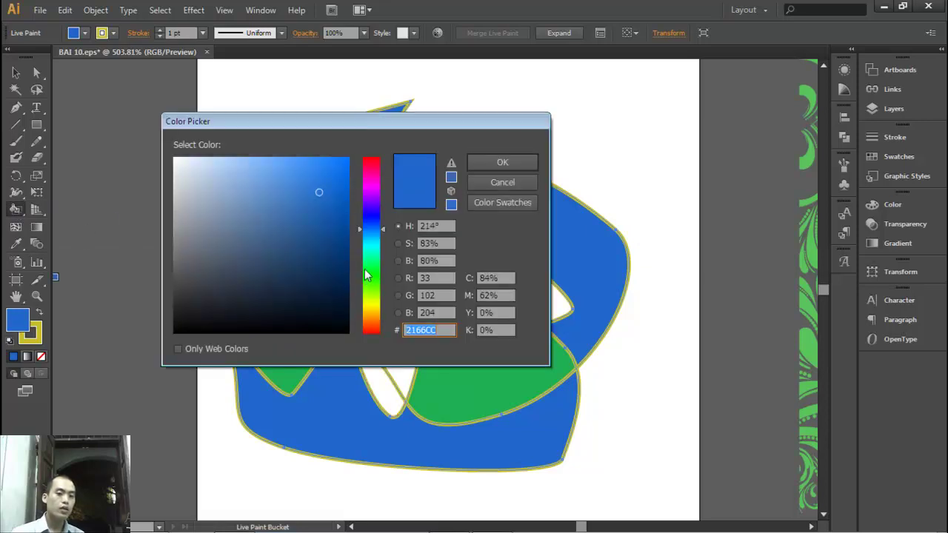
left_click_drag(363, 278, 371, 328)
left_click(286, 171)
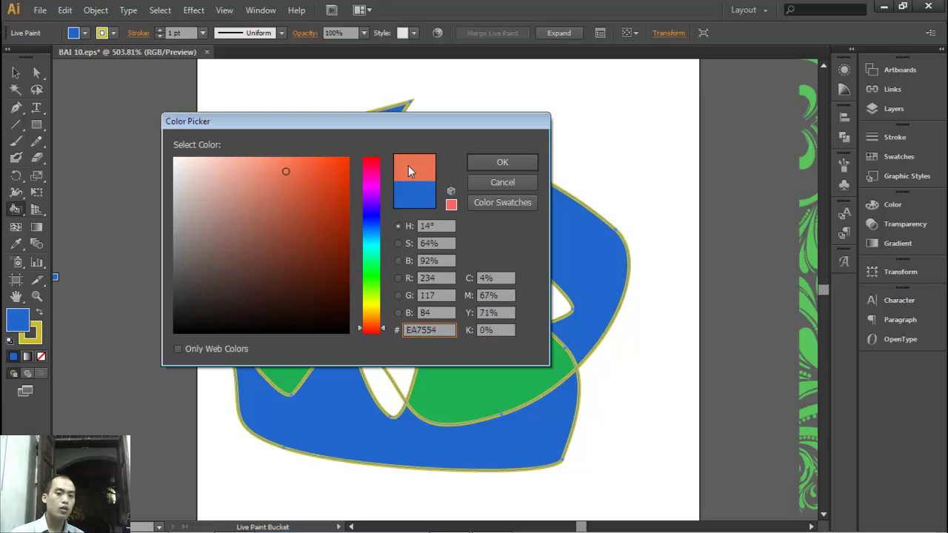
left_click(502, 162)
left_click(382, 381)
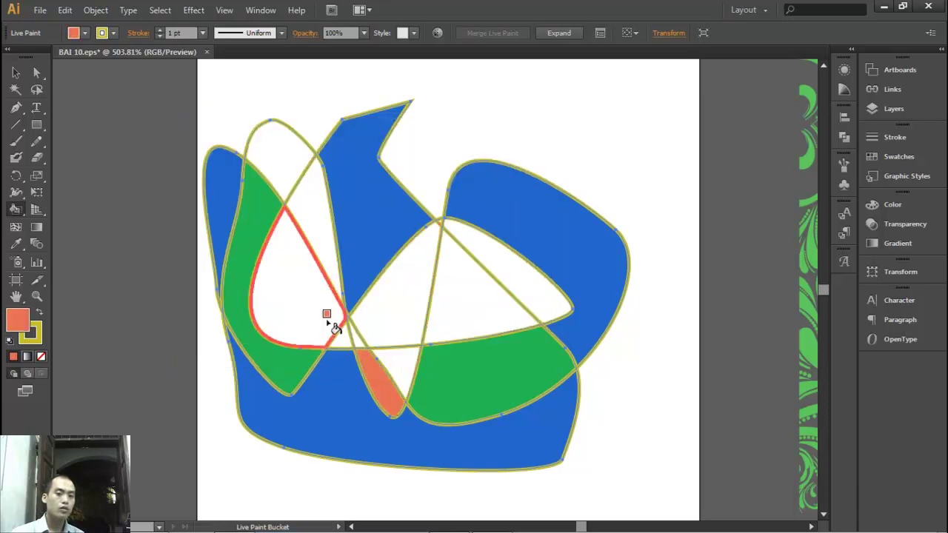
left_click(330, 323)
left_click(290, 157)
left_click(508, 271)
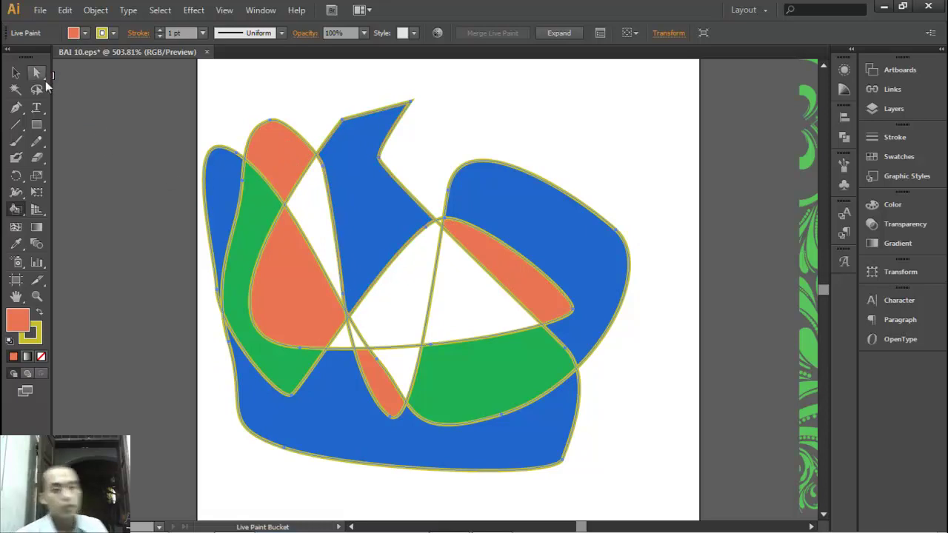
left_click(15, 72)
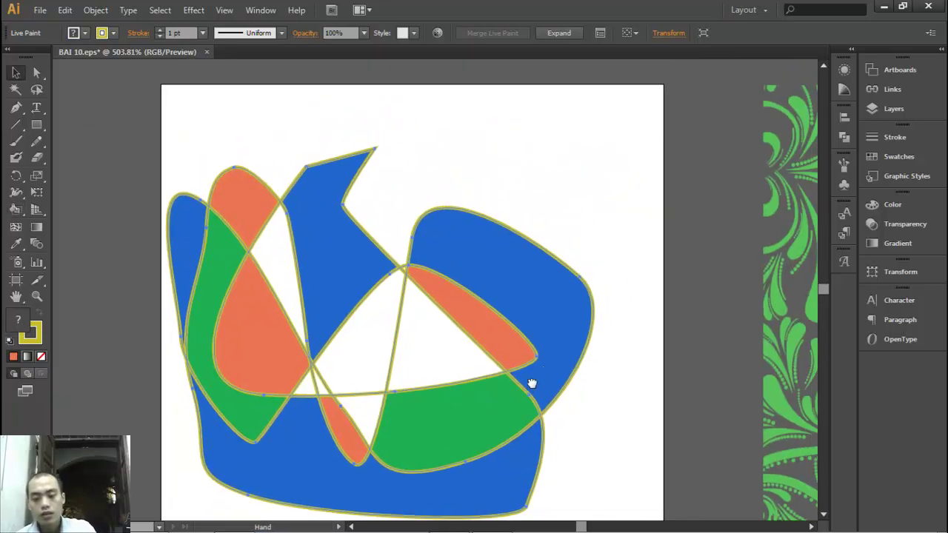
Inspect the mosaic reference artboard, then pan to empty pasteboard and bring up the grid tools
mouse_move(522, 358)
left_mouse_down()
mouse_move(505, 379)
mouse_move(443, 357)
left_mouse_up()
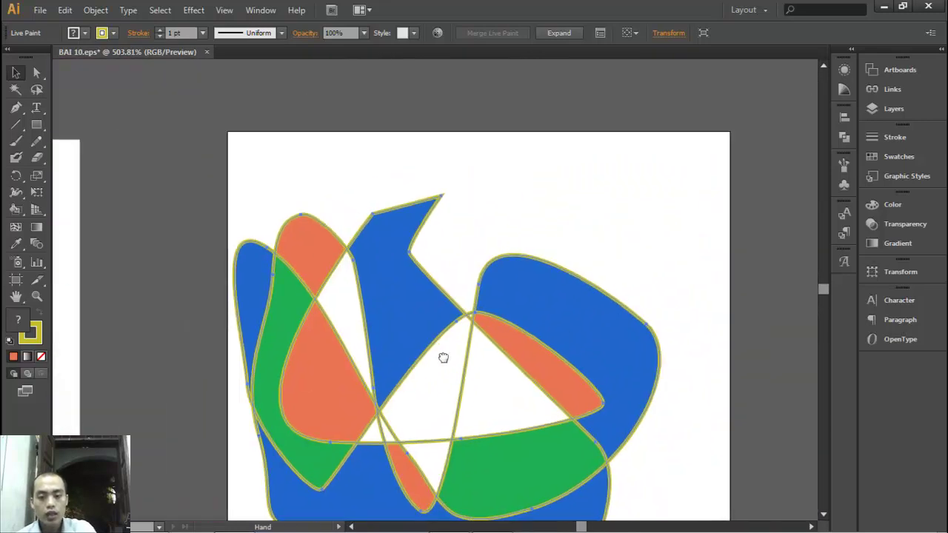
key("ctrl+minus")
key("ctrl+minus")
left_click_drag(247, 332, 577, 303)
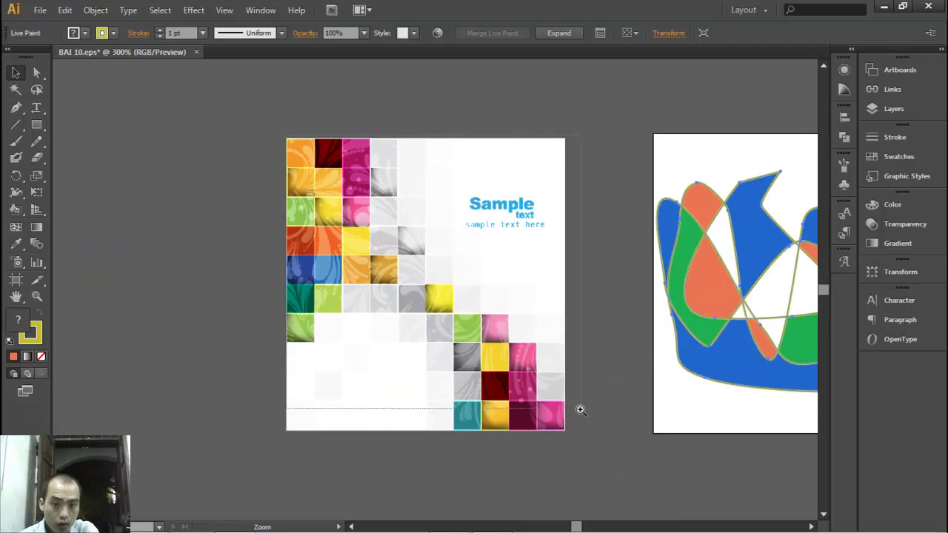
left_click_drag(580, 410, 582, 411)
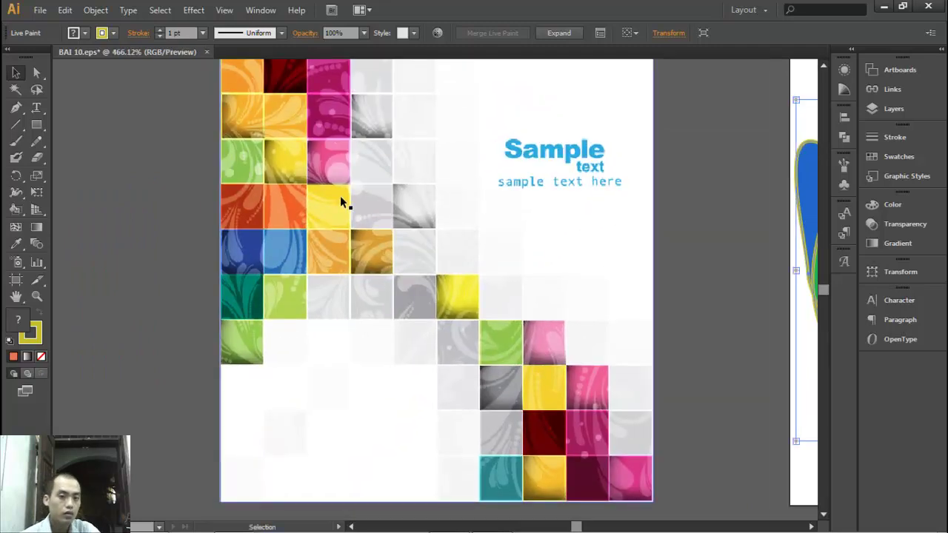
scroll(340, 195, "up", 2)
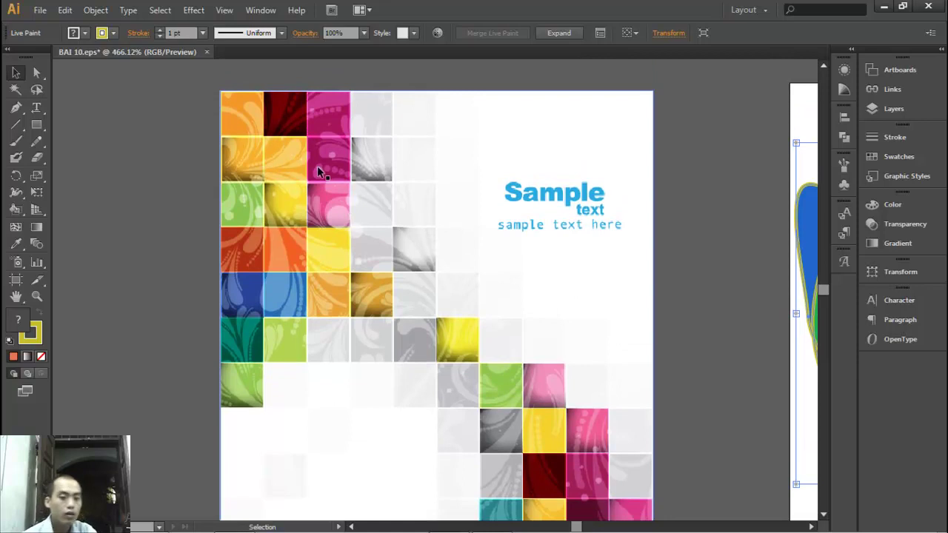
left_click_drag(265, 230, 733, 254)
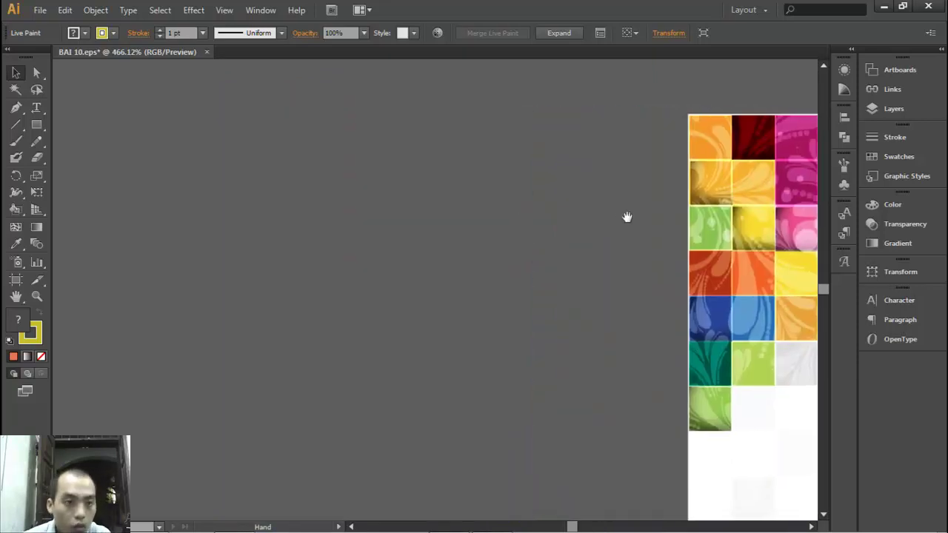
left_click(15, 123)
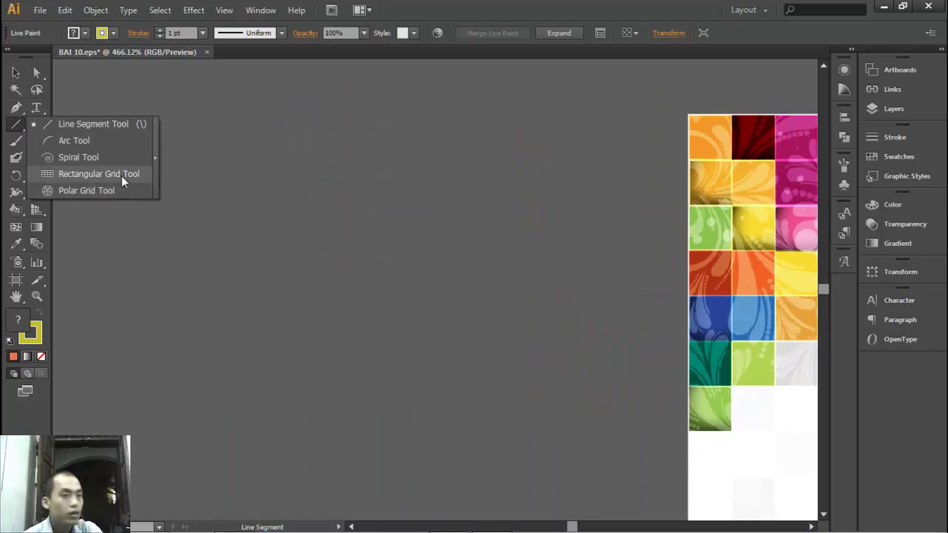
Draw a 6×6 rectangular grid, ungroup it, and restore the stray line moves
left_click(78, 174)
mouse_move(162, 129)
left_mouse_down()
mouse_move(476, 415)
mouse_move(485, 463)
left_mouse_up()
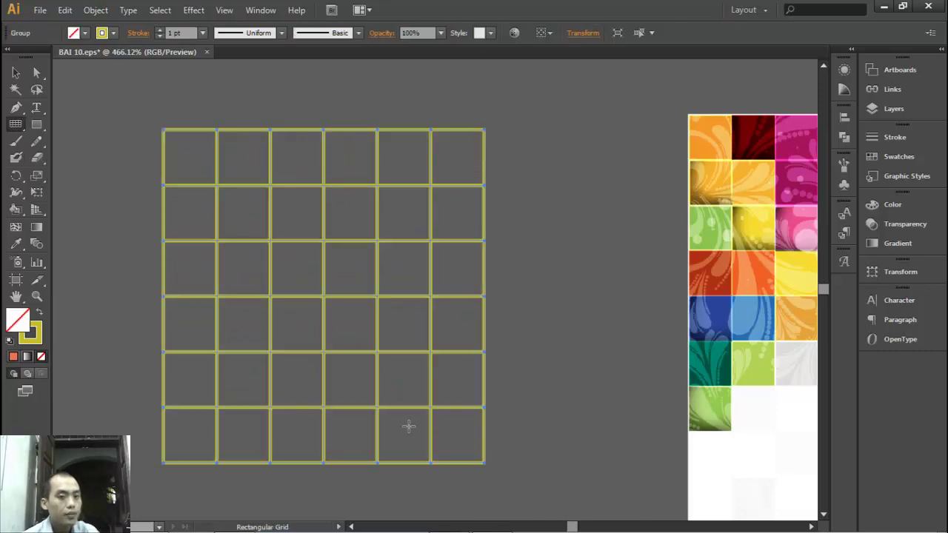
left_click(16, 72)
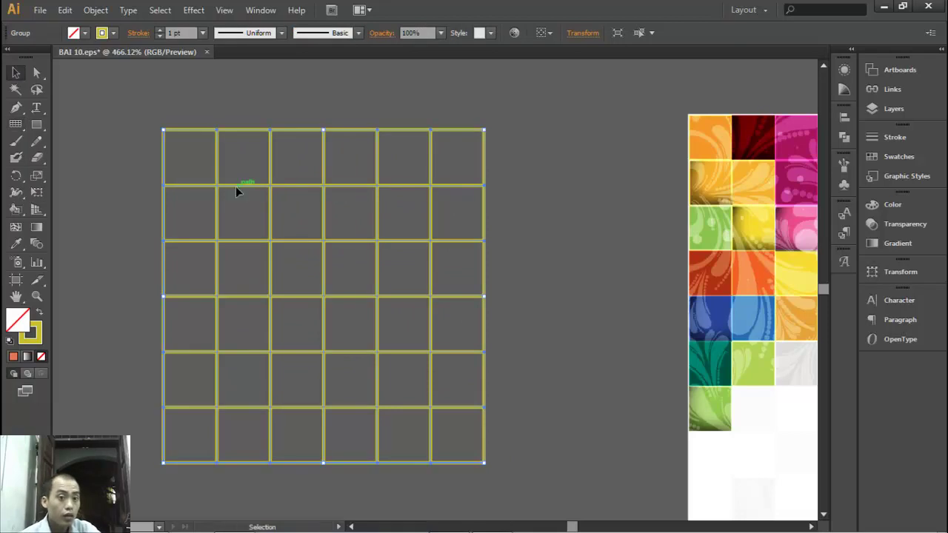
right_click(220, 152)
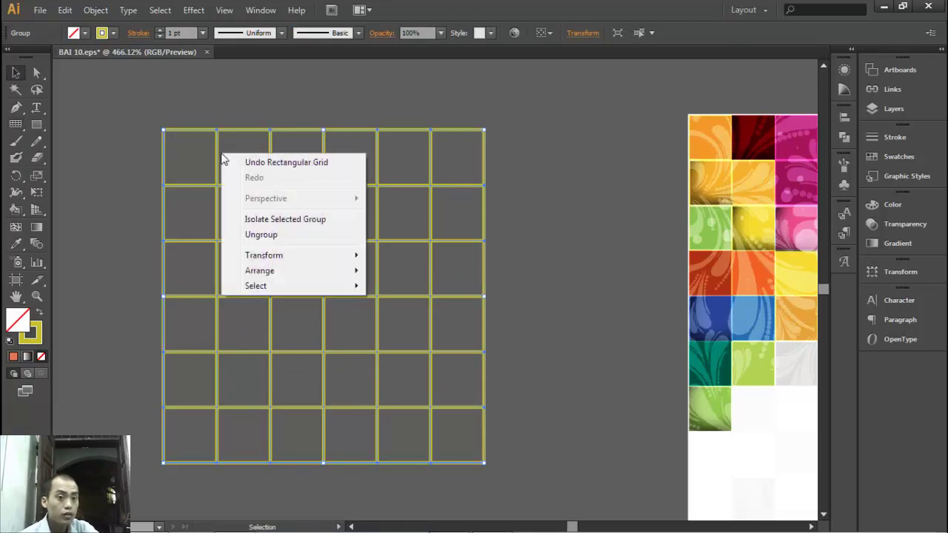
left_click(263, 234)
left_click(135, 138)
mouse_move(218, 154)
left_mouse_down()
mouse_move(254, 184)
mouse_move(343, 185)
mouse_move(405, 208)
left_mouse_up()
mouse_move(430, 172)
left_mouse_down()
mouse_move(448, 201)
mouse_move(571, 185)
left_mouse_up()
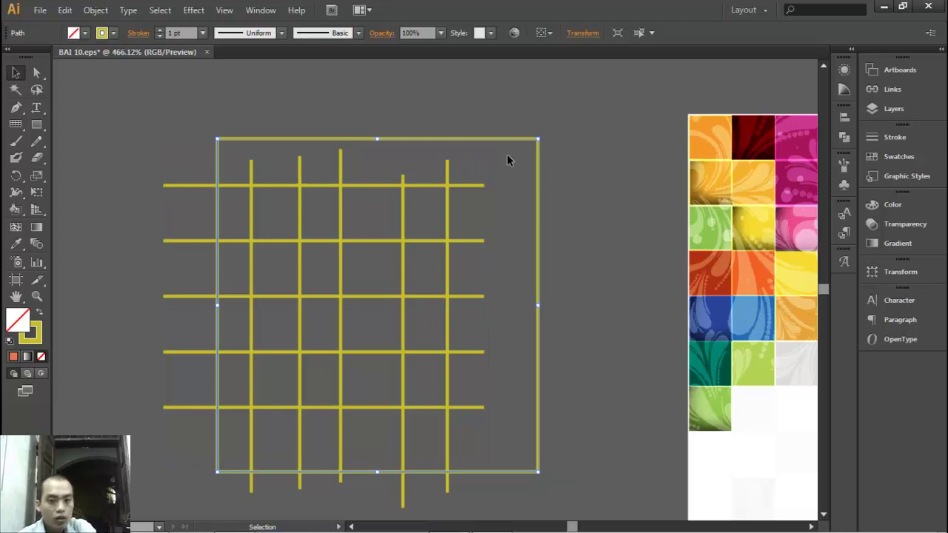
left_click_drag(511, 138, 548, 70)
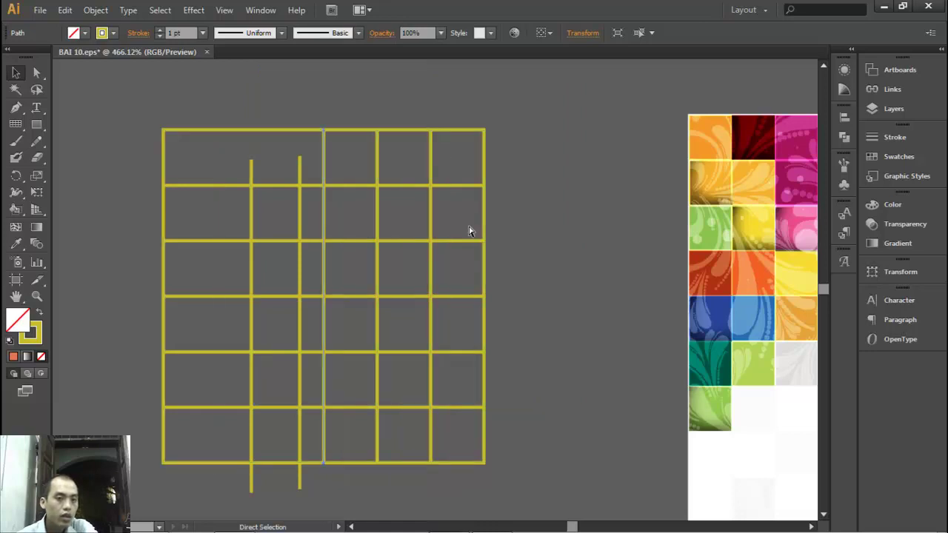
key("v")
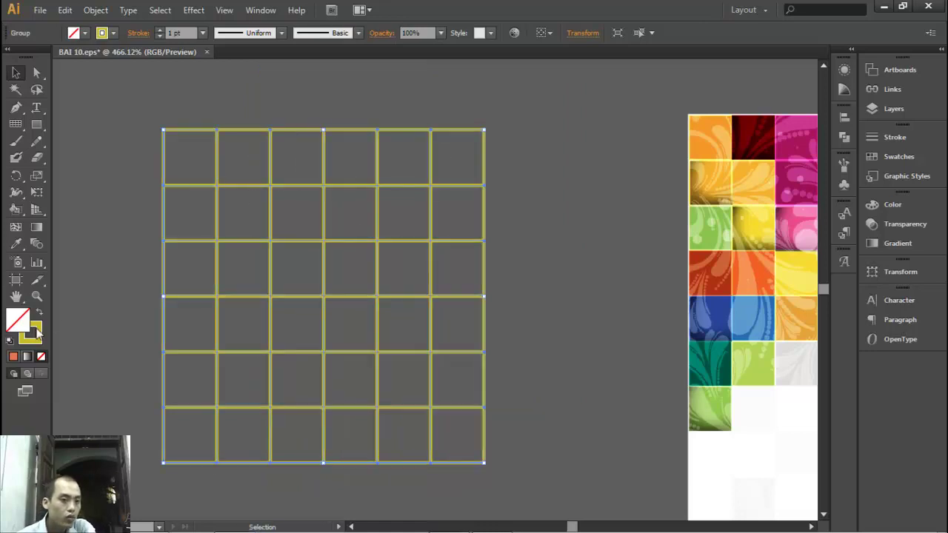
Fill the grid cells with blue #0E65CC
double_click(18, 324)
left_click(337, 190)
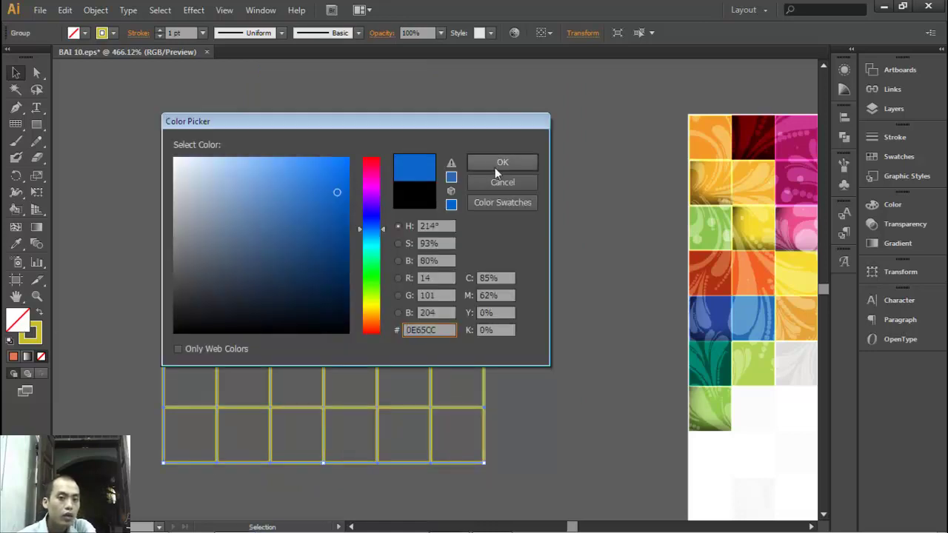
left_click(501, 160)
left_click(518, 320)
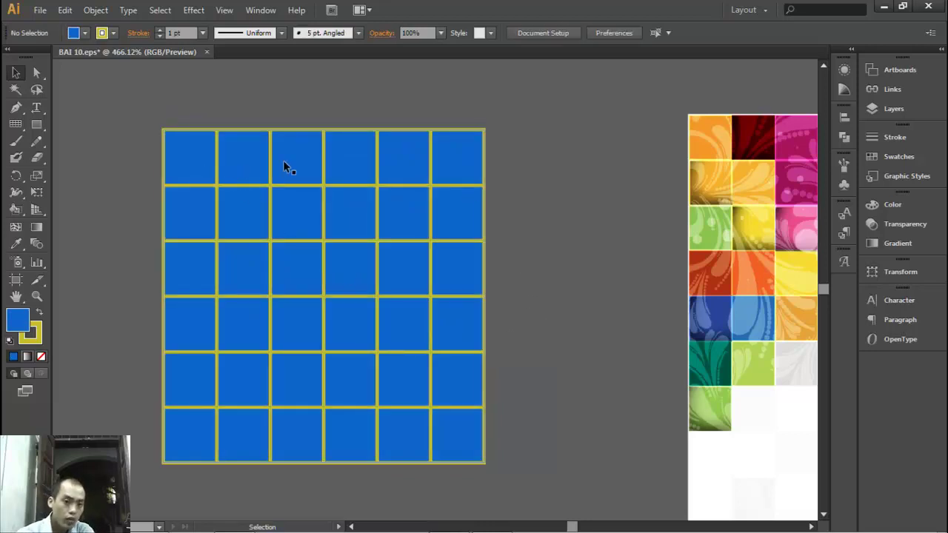
Make the blue grid a Live Paint group and set the fill to light green
left_click(213, 211)
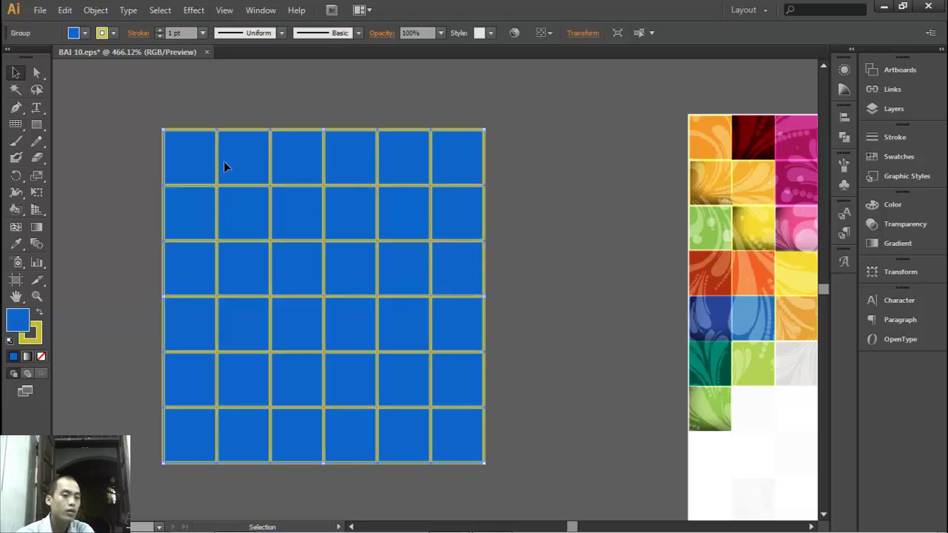
left_click(15, 211)
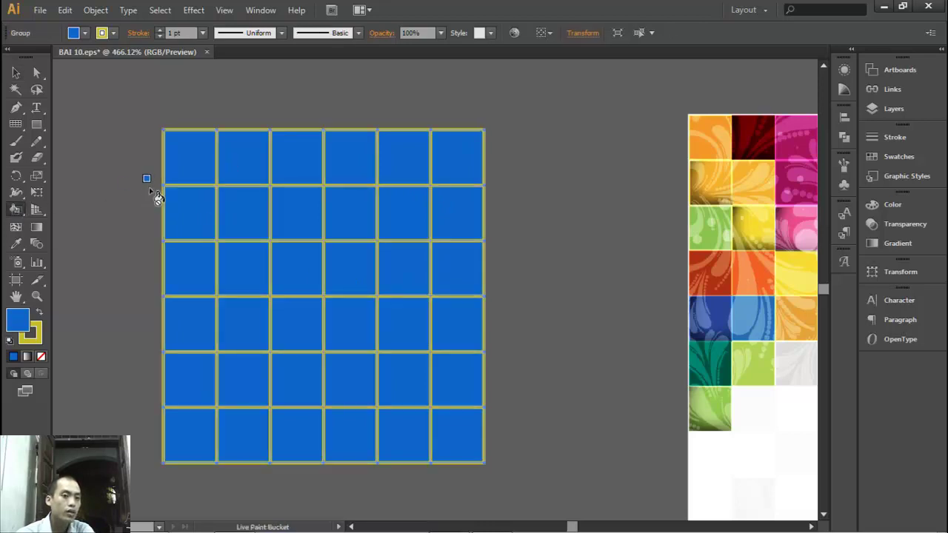
left_click(203, 182)
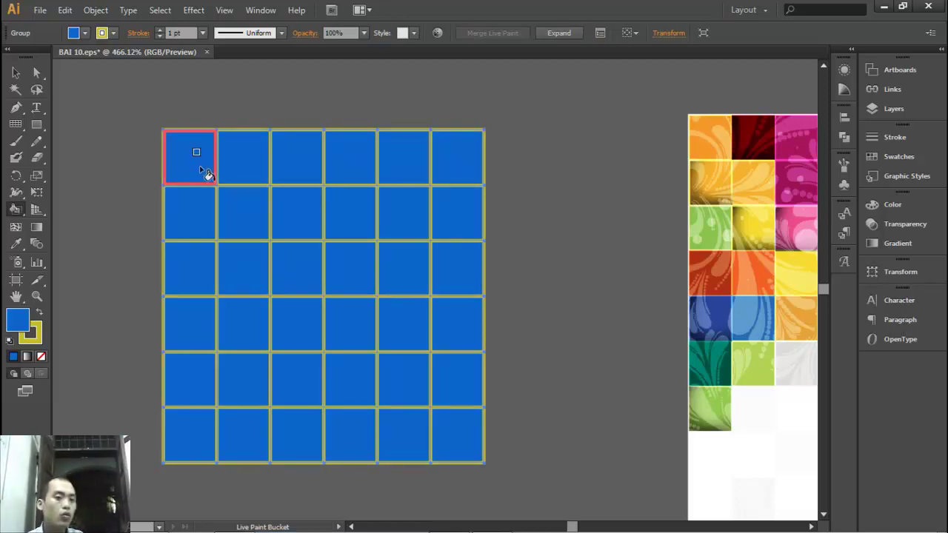
double_click(14, 323)
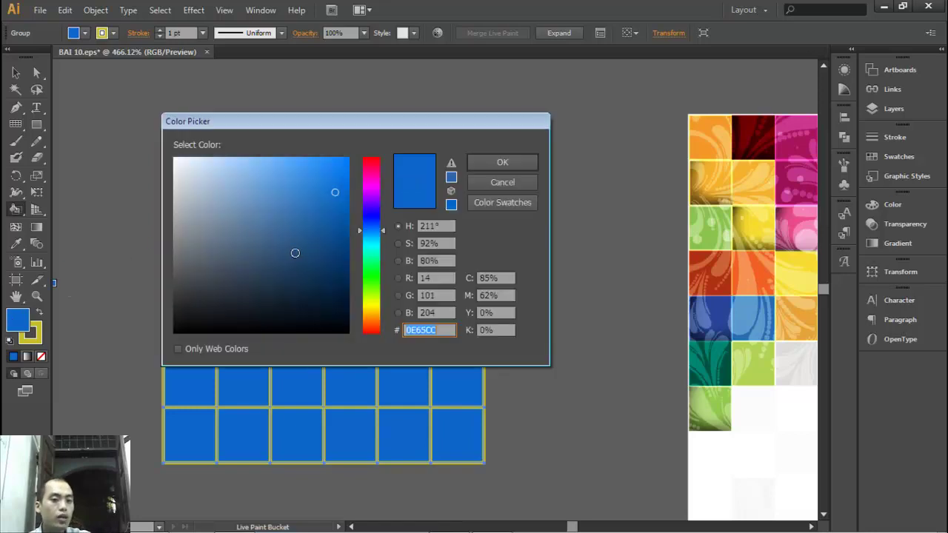
left_click(370, 281)
left_click(303, 233)
left_click(275, 181)
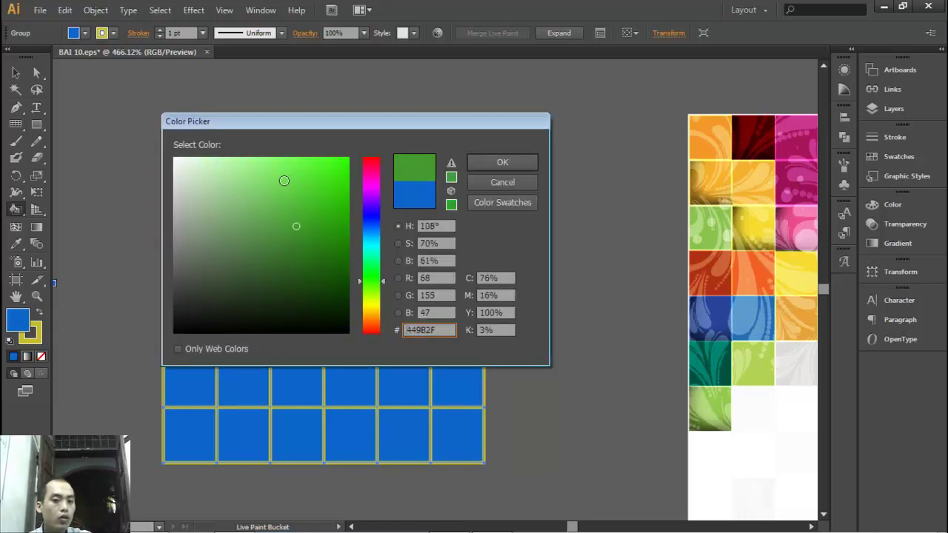
left_click(483, 162)
Paint seven scattered cells green across the top row and rows 3 and 5
left_click(311, 268)
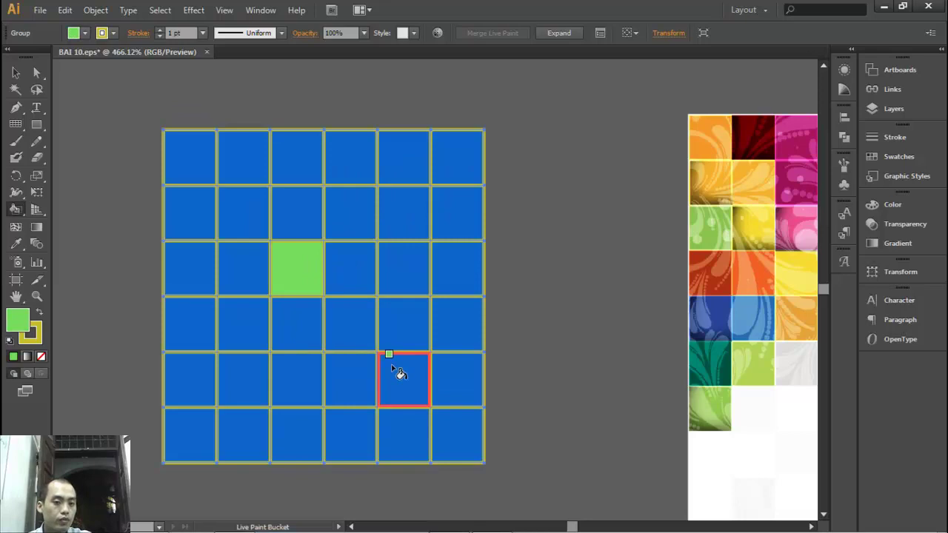
left_click(402, 380)
left_click(234, 385)
left_click(195, 270)
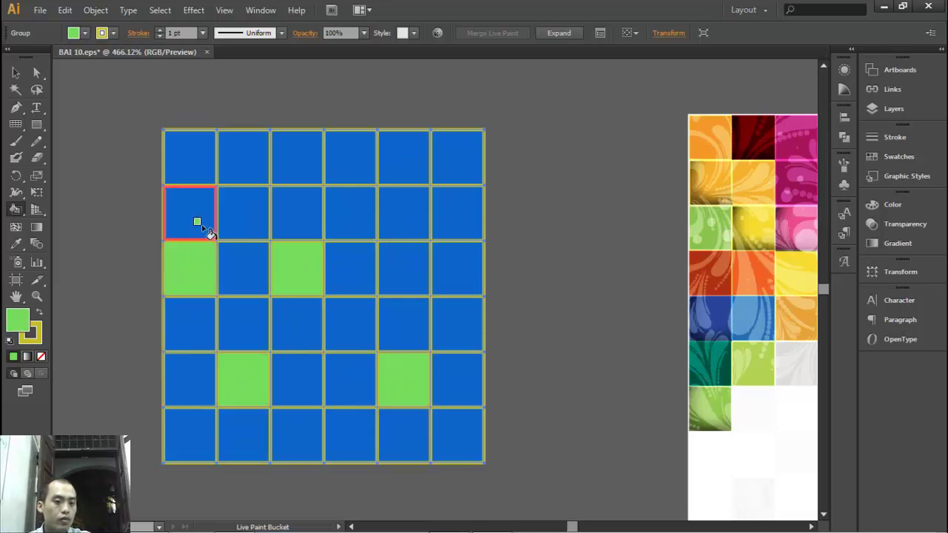
left_click(245, 169)
left_click(308, 168)
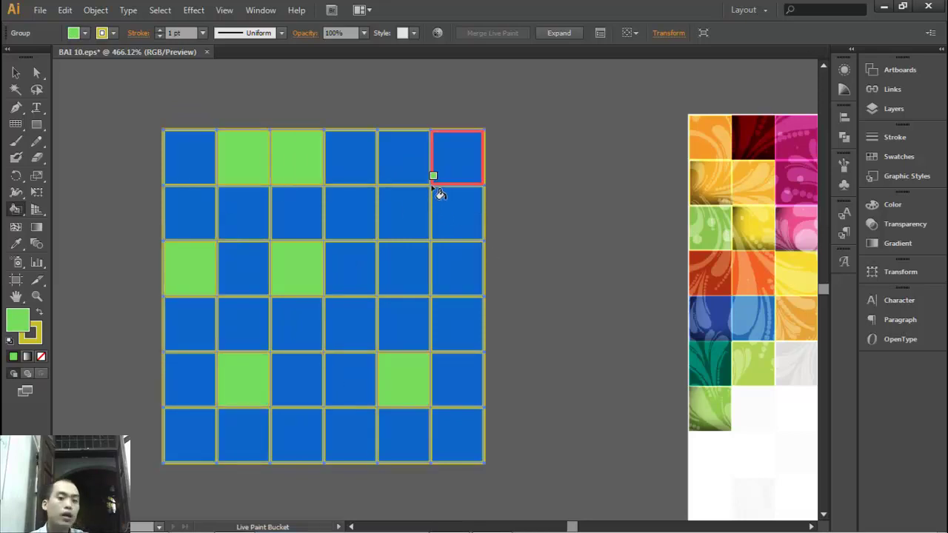
left_click(402, 170)
scroll(496, 370, "up", 1)
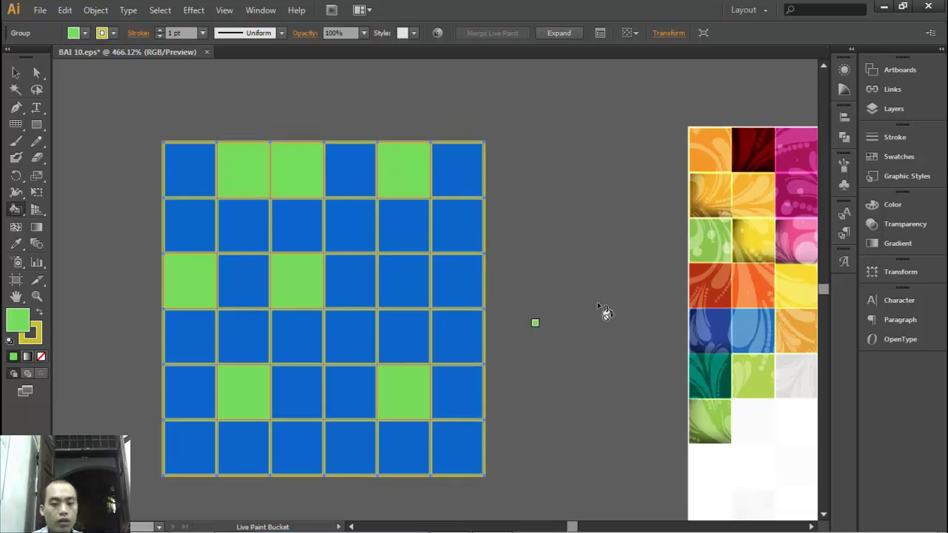
Sample orange and dark red from the reference tiles into the first two top-row cells
left_click(708, 155, "alt")
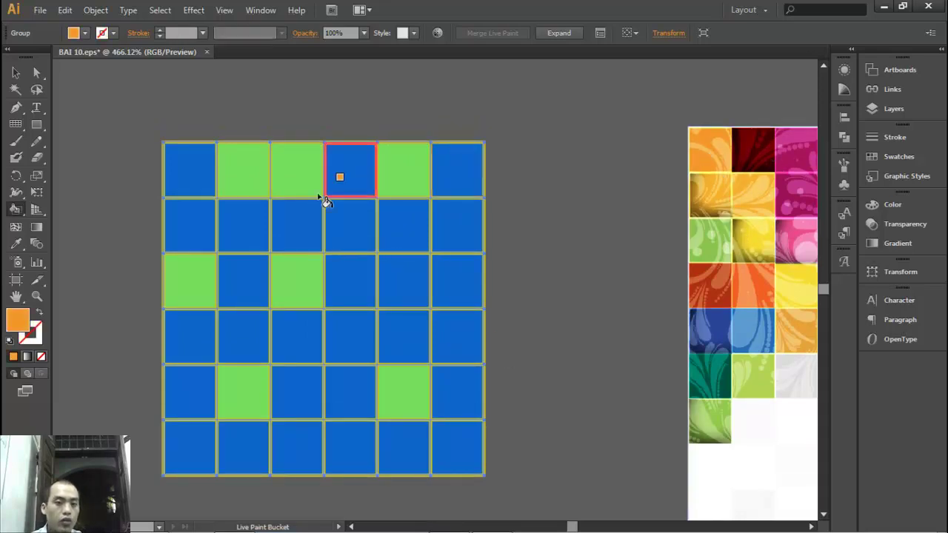
left_click(190, 170)
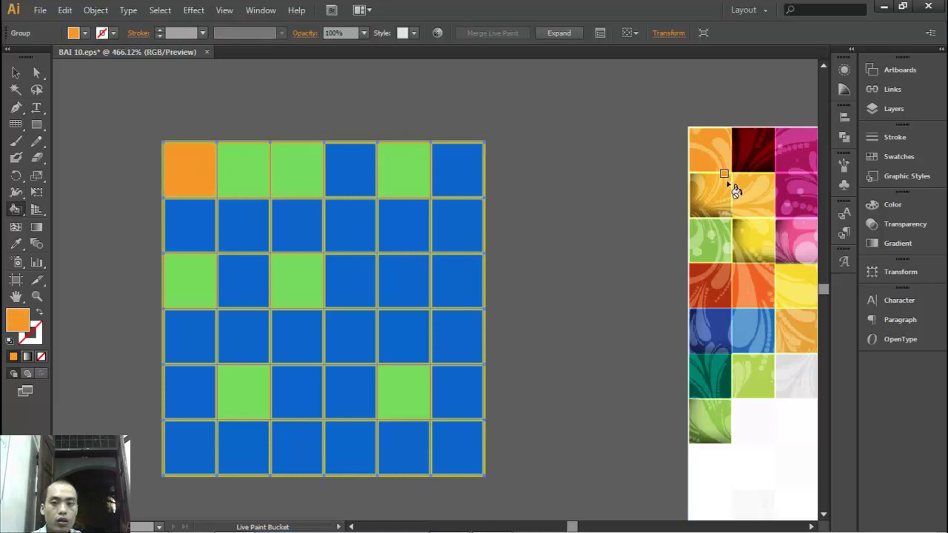
left_click(743, 137, "alt")
left_click(243, 169)
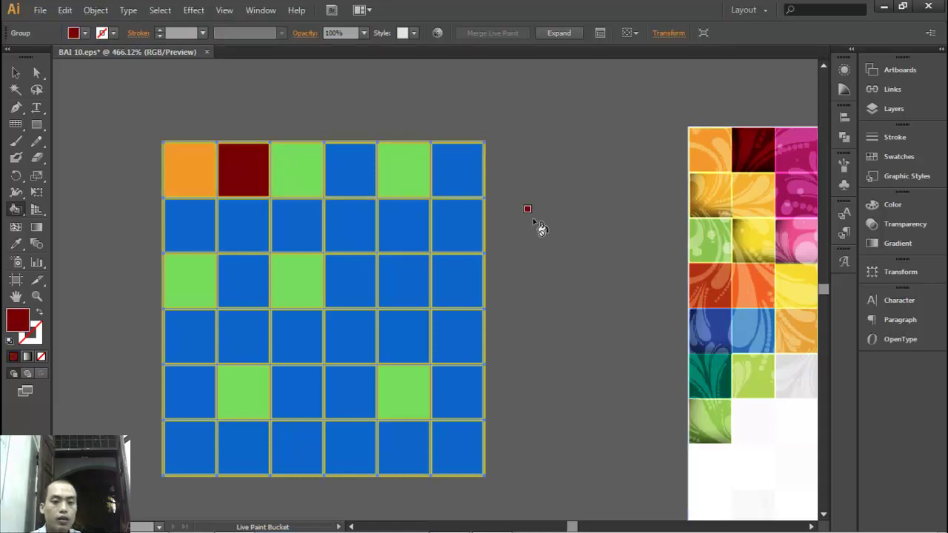
Sample pink and light grey from the reference tiles into the next top-row cells
left_click_drag(532, 217, 380, 259)
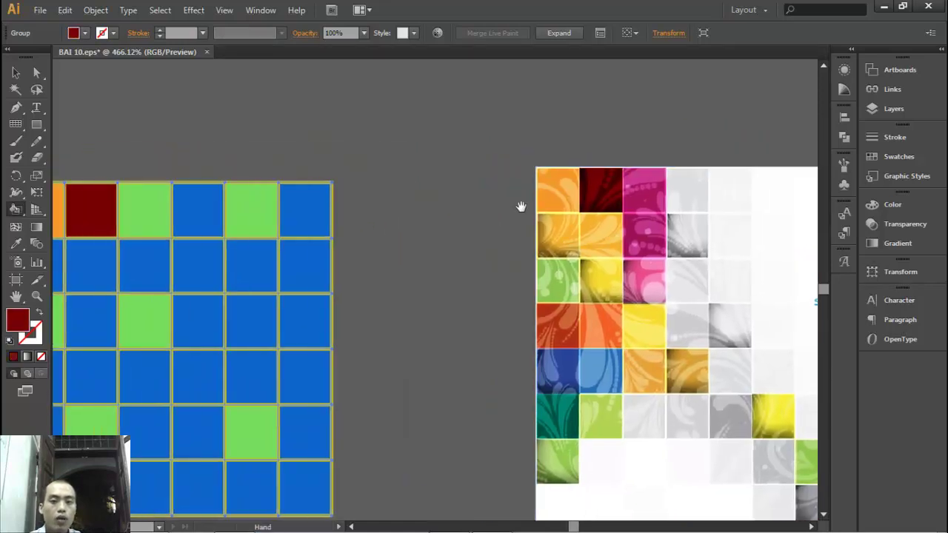
left_click(636, 202, "alt")
left_click(196, 211)
left_click_drag(243, 307, 397, 298)
left_click(300, 211)
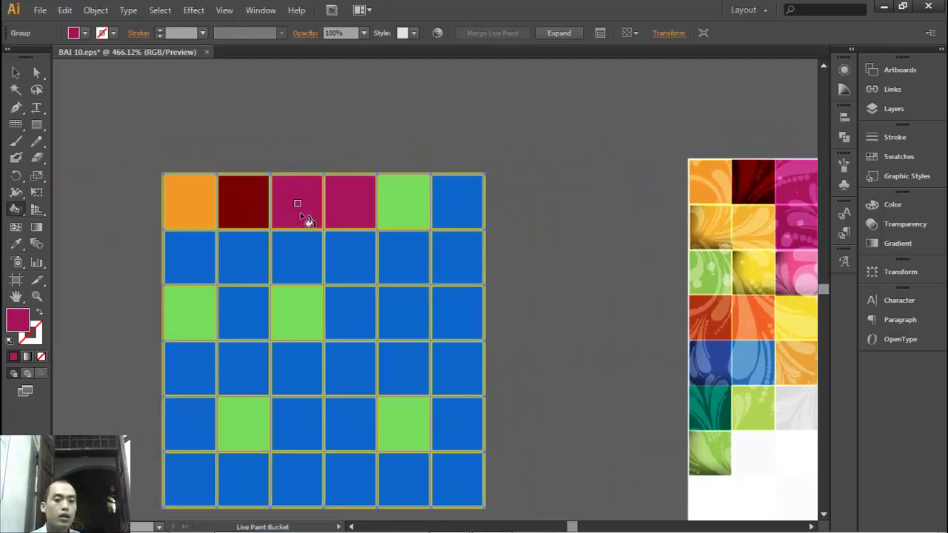
left_click_drag(400, 257, 286, 272)
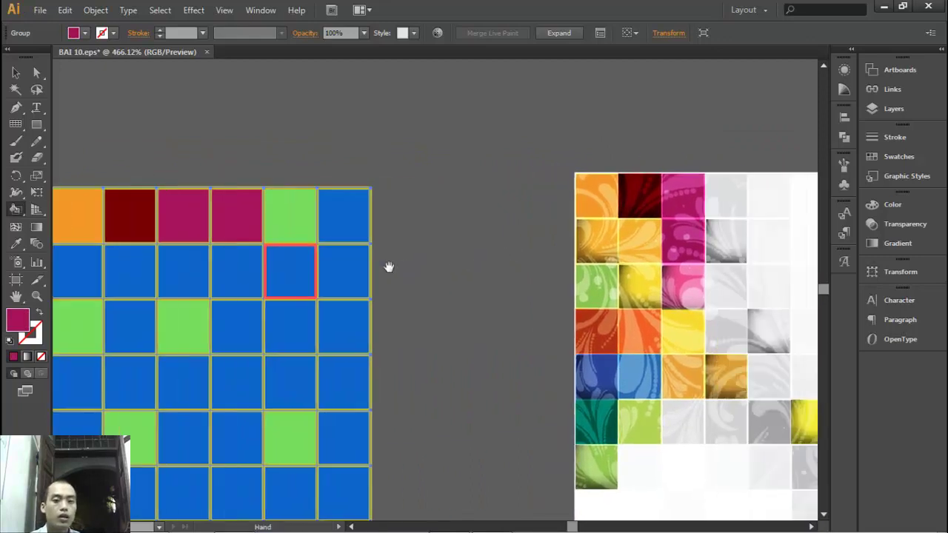
left_click(728, 196, "alt")
left_click(222, 222)
mouse_move(308, 320)
left_mouse_down()
mouse_move(467, 286)
mouse_move(494, 296)
mouse_move(451, 292)
left_mouse_up()
Zoom out, nudge the grid slightly left, and zoom in on the colourful shapes artboard
key("ctrl+minus")
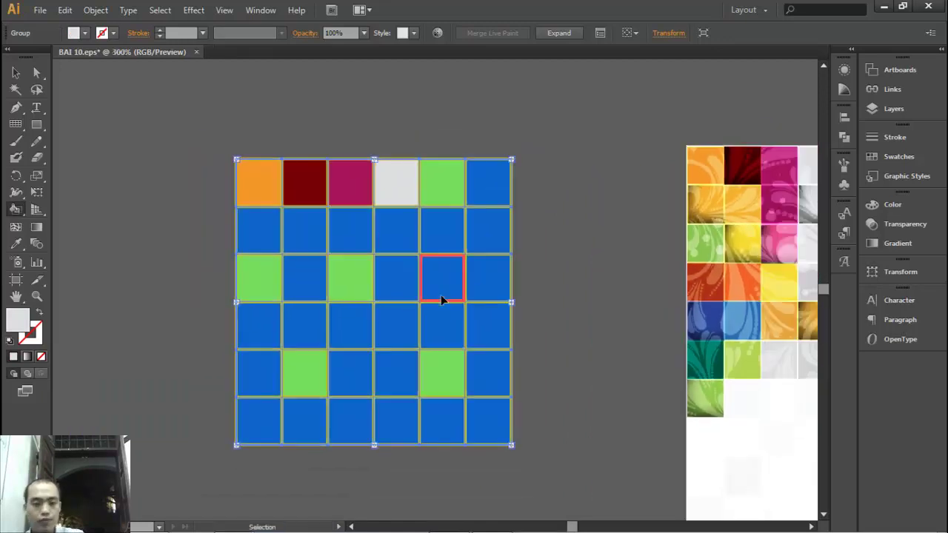
left_click(15, 72)
left_click(204, 191)
left_click_drag(386, 264, 339, 264)
left_click_drag(777, 303, 392, 332)
left_click_drag(610, 363, 565, 364)
left_click_drag(292, 196, 533, 368)
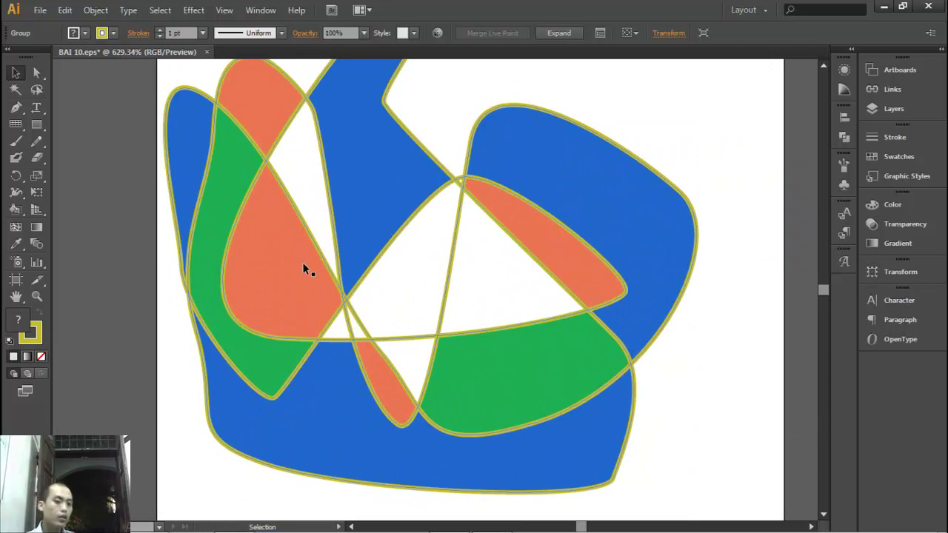
Expand the live paint shapes of the abstract artwork
left_click(337, 157)
left_click(96, 11)
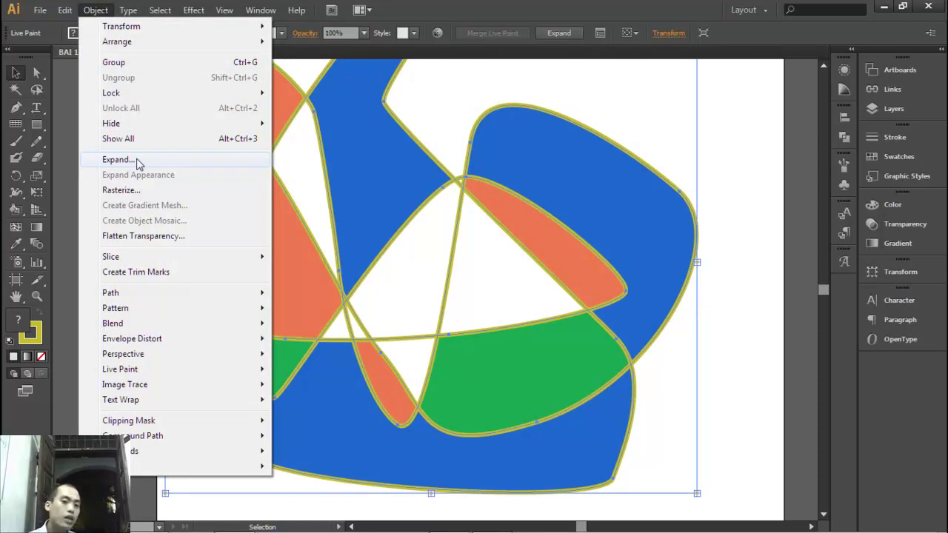
left_click(137, 159)
left_click(440, 318)
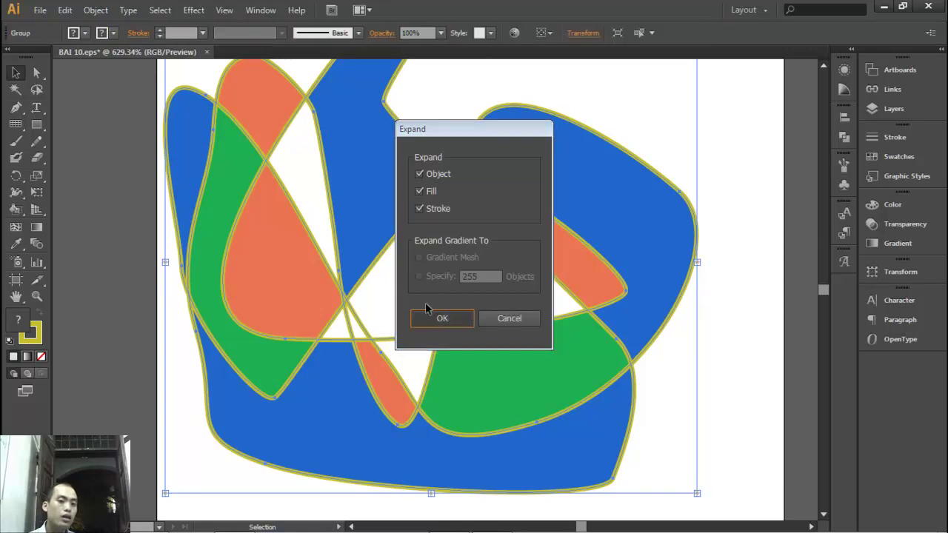
Ungroup the expanded shapes and the abstract artwork into separate pieces
right_click(345, 196)
left_click(381, 277)
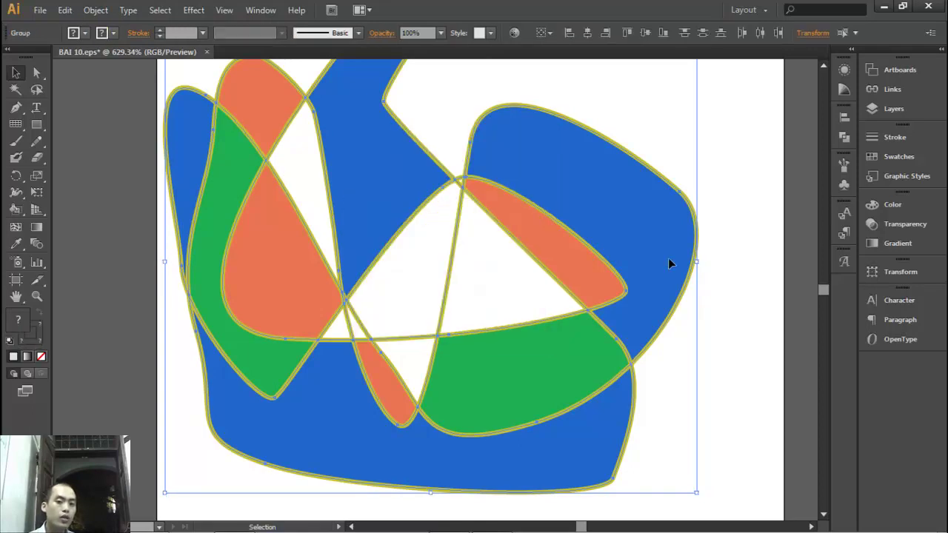
left_click(717, 303)
left_click_drag(640, 236, 451, 265)
right_click(451, 265)
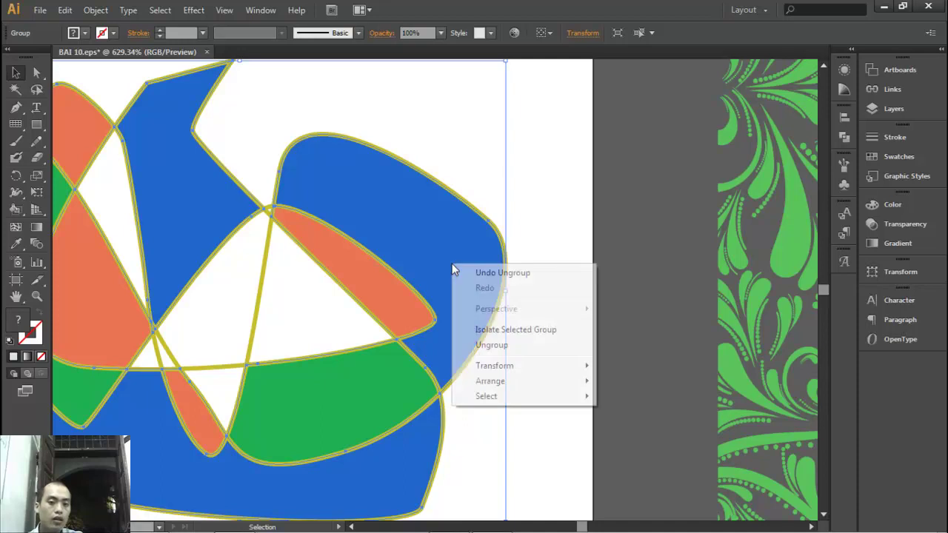
left_click(495, 344)
right_click(438, 236)
left_click(605, 336)
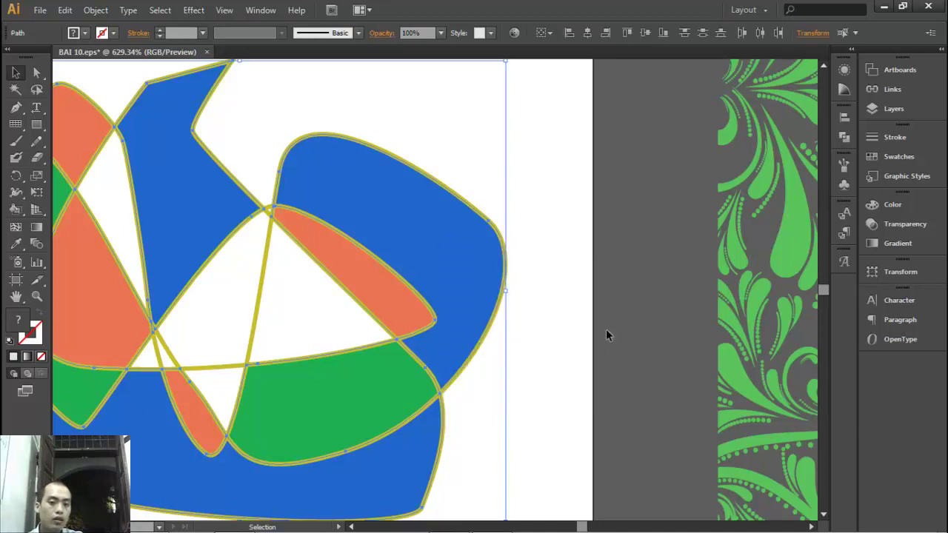
Move the blue shape to the artwork's upper right
left_click(362, 413)
left_click(464, 280)
mouse_move(474, 271)
left_mouse_down()
mouse_move(441, 378)
mouse_move(569, 183)
left_mouse_up()
mouse_move(387, 316)
left_mouse_down()
mouse_move(530, 234)
mouse_move(451, 136)
left_mouse_up()
scroll(474, 281, "right", 2)
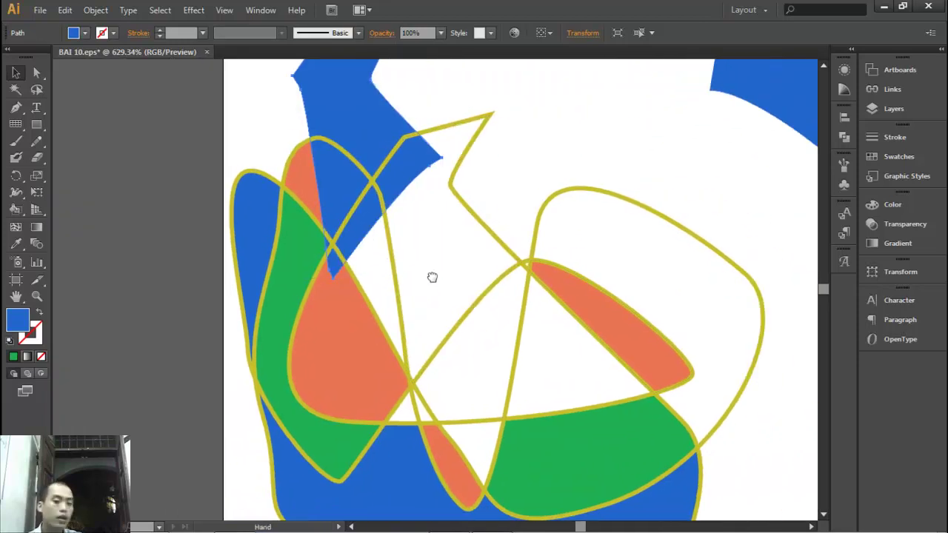
scroll(434, 372, "down", 3)
scroll(422, 367, "down", 2)
Pull the blue and green fills off their yellow outlines, then return to the tile grid
left_click_drag(414, 362, 398, 429)
scroll(445, 297, "down", 2)
scroll(444, 296, "right", 2)
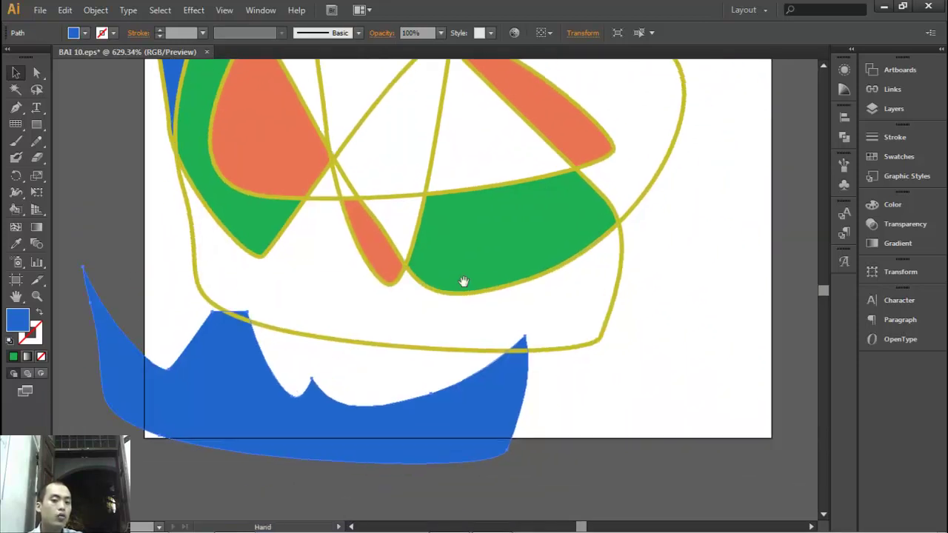
left_click_drag(524, 269, 650, 381)
scroll(511, 341, "up", 3)
scroll(511, 341, "left", 5)
mouse_move(449, 302)
left_mouse_down()
mouse_move(416, 102)
mouse_move(344, 117)
left_mouse_up()
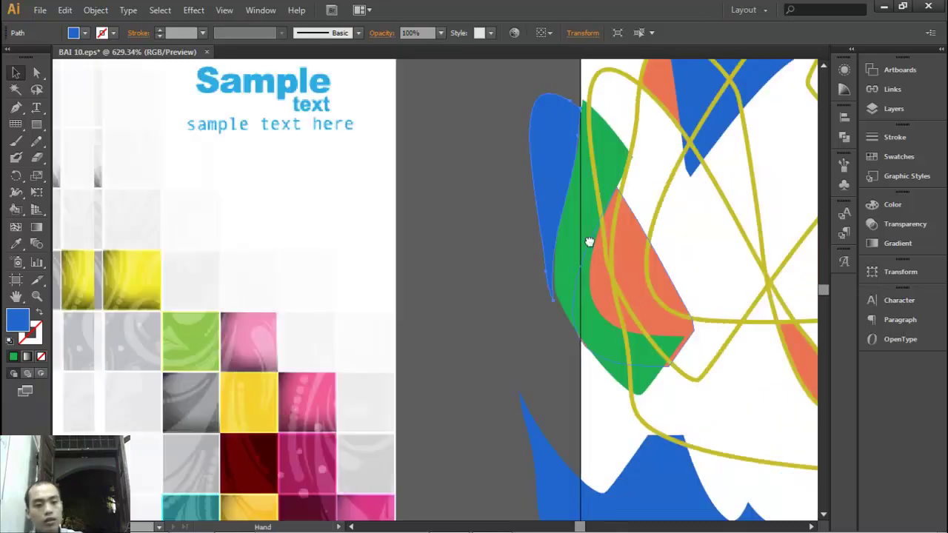
left_click_drag(490, 280, 708, 251)
scroll(708, 251, "left", 5)
Select the blue and green tile grid and look over it
scroll(674, 360, "left", 5)
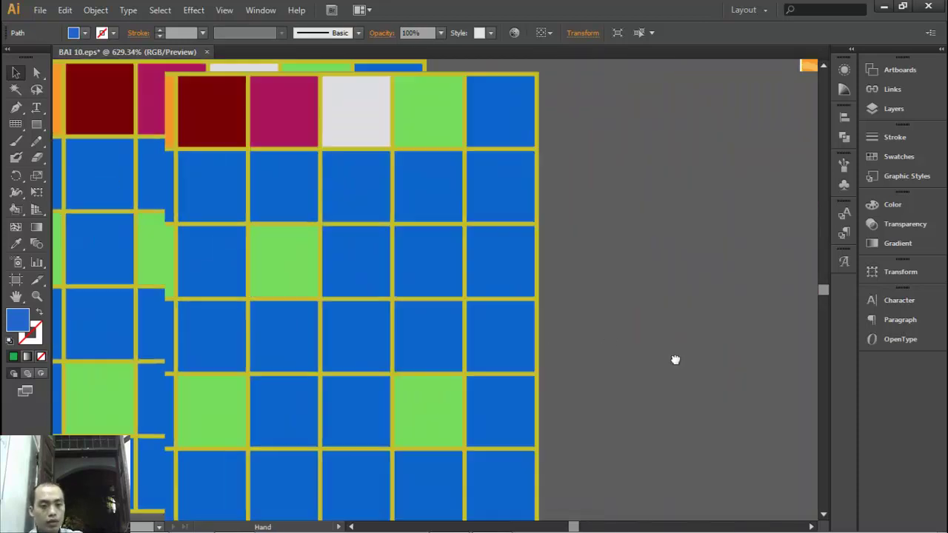
scroll(465, 266, "left", 2)
left_click(427, 208)
scroll(546, 271, "right", 3)
scroll(478, 226, "down", 3)
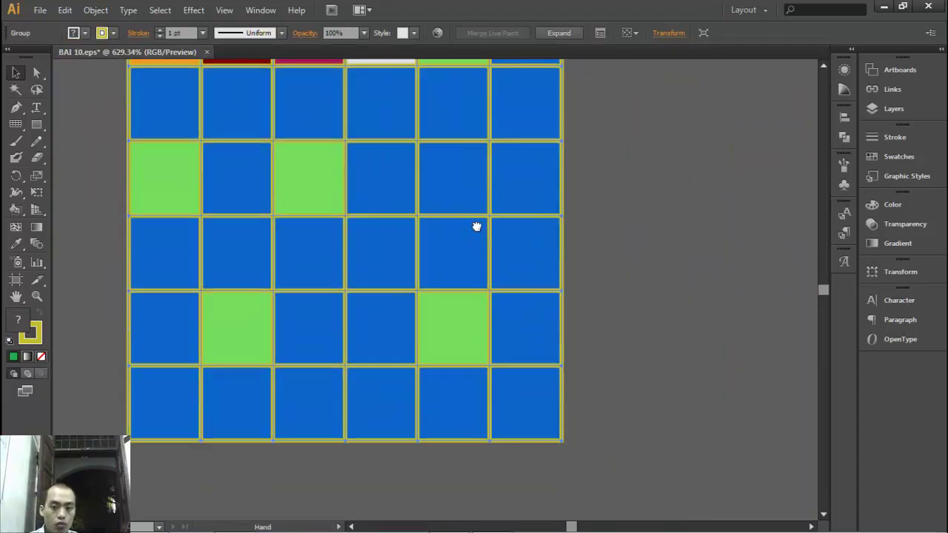
scroll(534, 392, "down", 1)
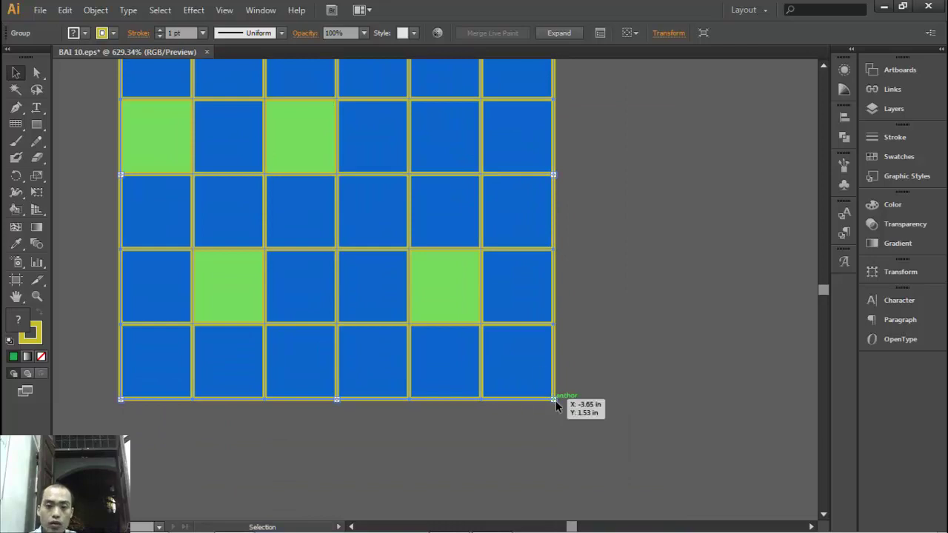
scroll(396, 353, "up", 2)
scroll(430, 378, "left", 3)
scroll(463, 402, "up", 1)
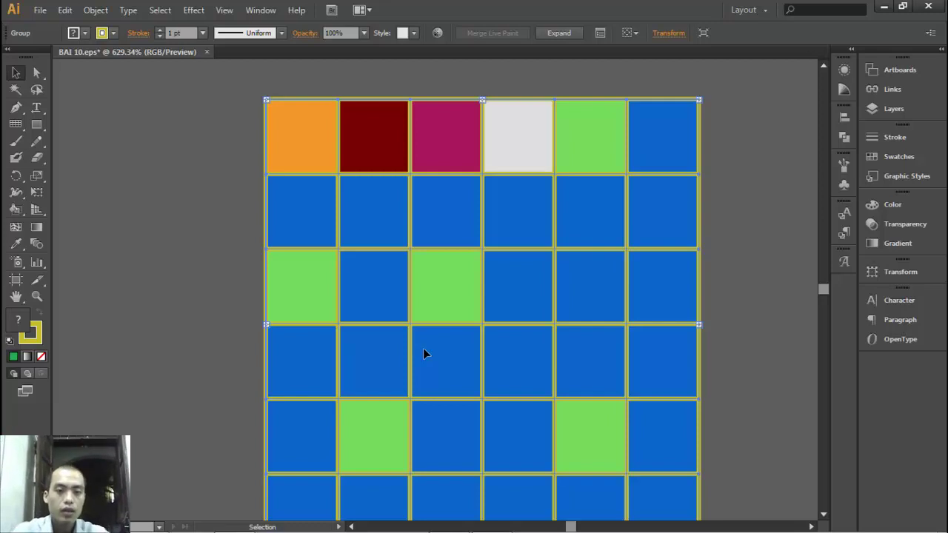
Draw a square with the Rectangle tool left of the tile grid, then reselect the grid
left_click(36, 123)
left_click_drag(87, 117, 246, 263)
left_click(16, 72)
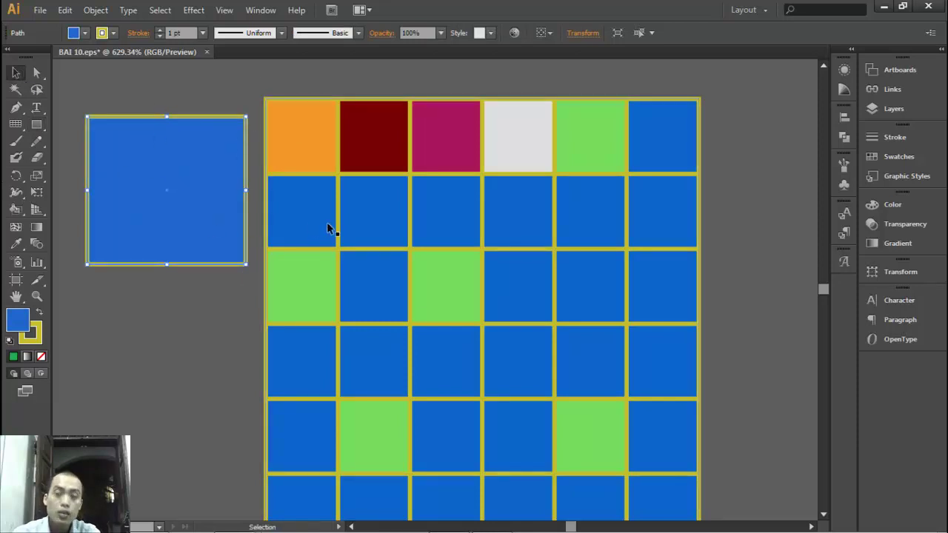
left_click(380, 181)
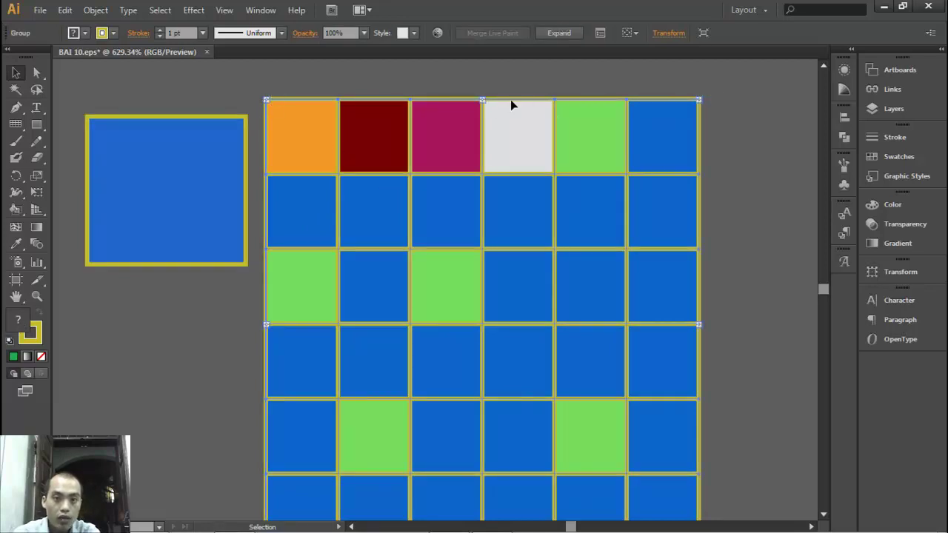
Bring the grid's coloured top row into view and select the tile grid
scroll(363, 318, "down", 1)
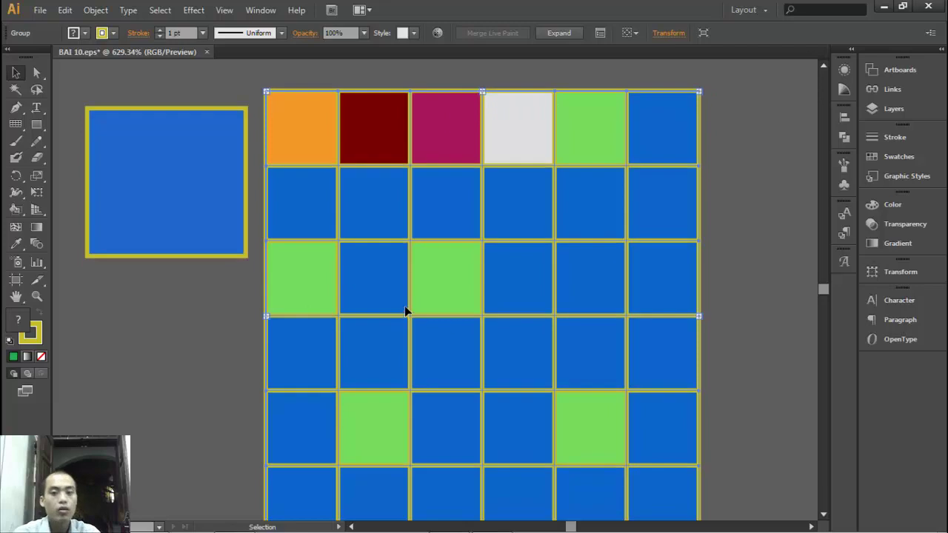
scroll(444, 308, "down", 1)
scroll(504, 314, "down", 1)
scroll(530, 318, "down", 3)
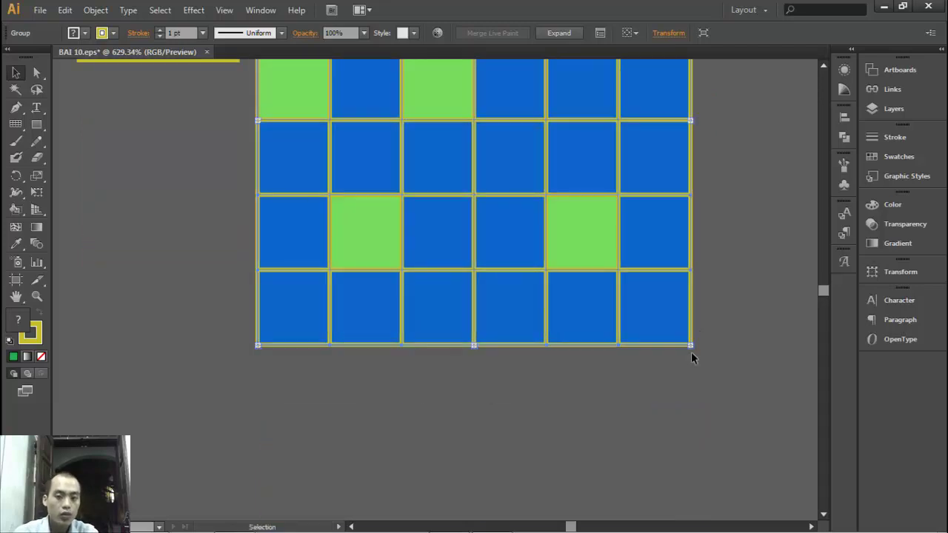
scroll(567, 375, "up", 2)
scroll(587, 335, "up", 3)
scroll(556, 303, "up", 2)
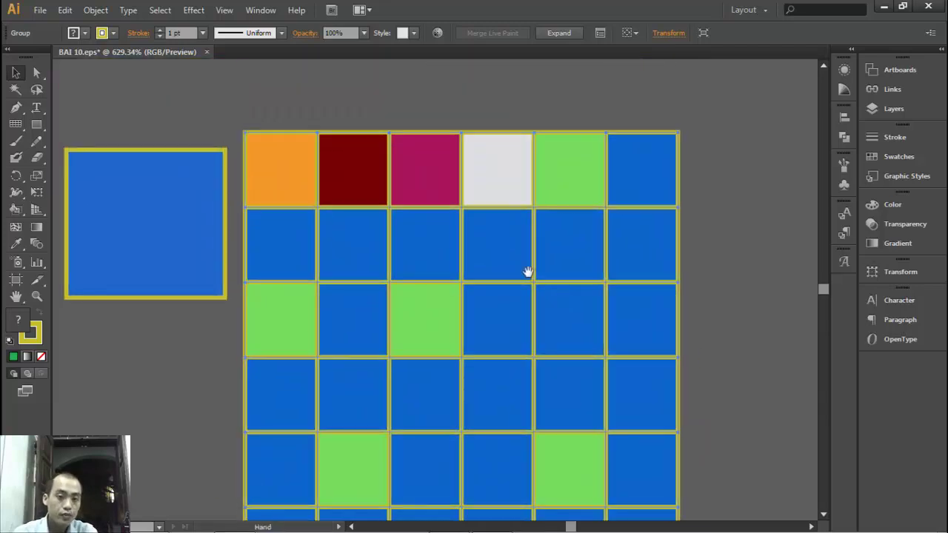
left_click_drag(527, 271, 555, 200)
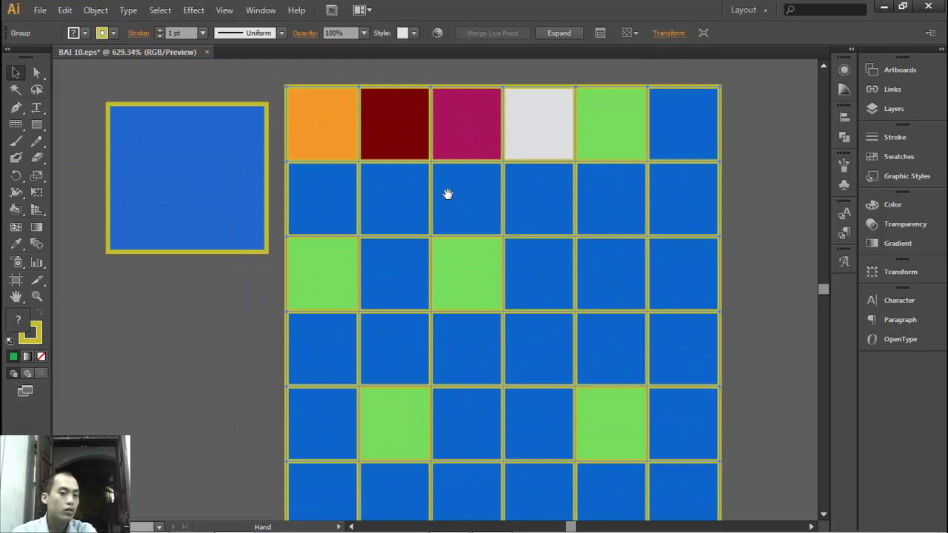
scroll(426, 203, "right", 3)
scroll(480, 203, "left", 2)
scroll(428, 164, "right", 3)
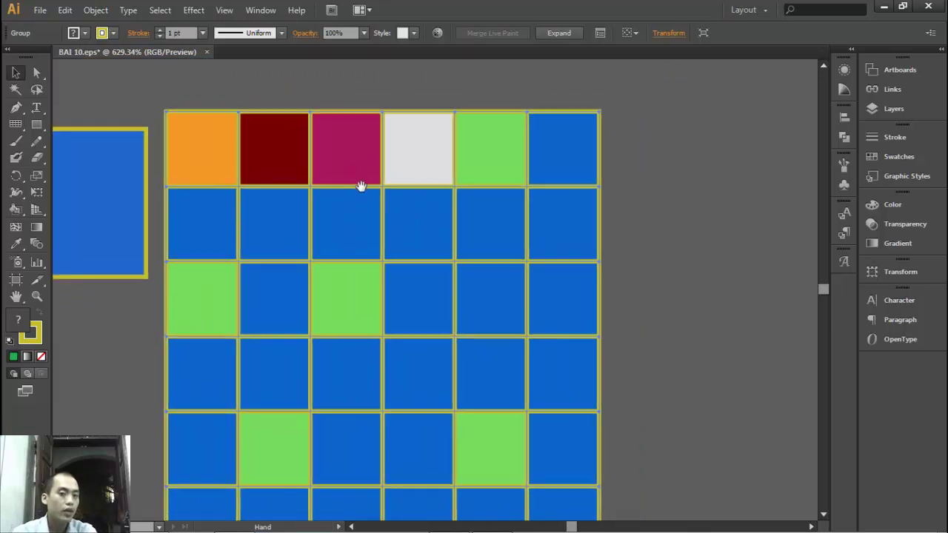
scroll(360, 186, "left", 2)
left_click(382, 189)
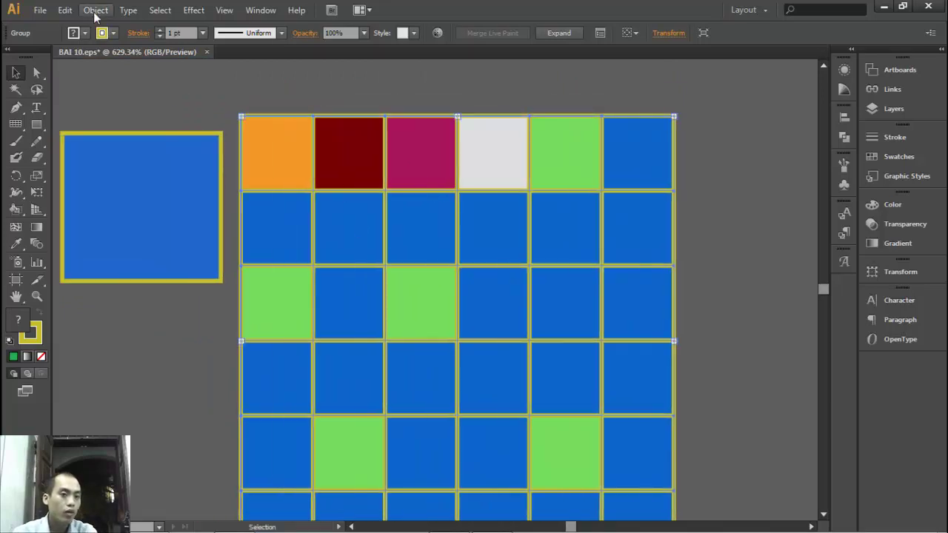
Release the grid's live paint via Object > Live Paint > Release, leaving bare cell outlines
left_click(95, 10)
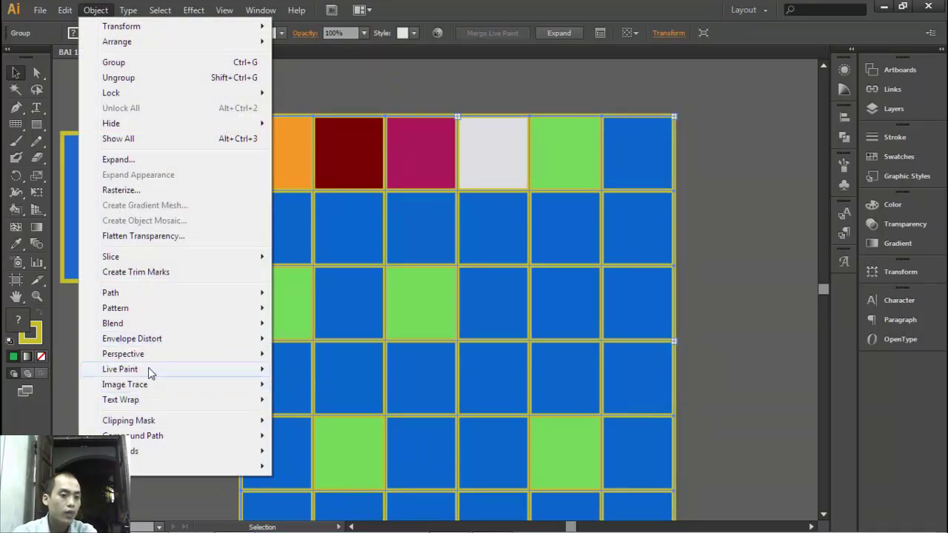
mouse_move(120, 368)
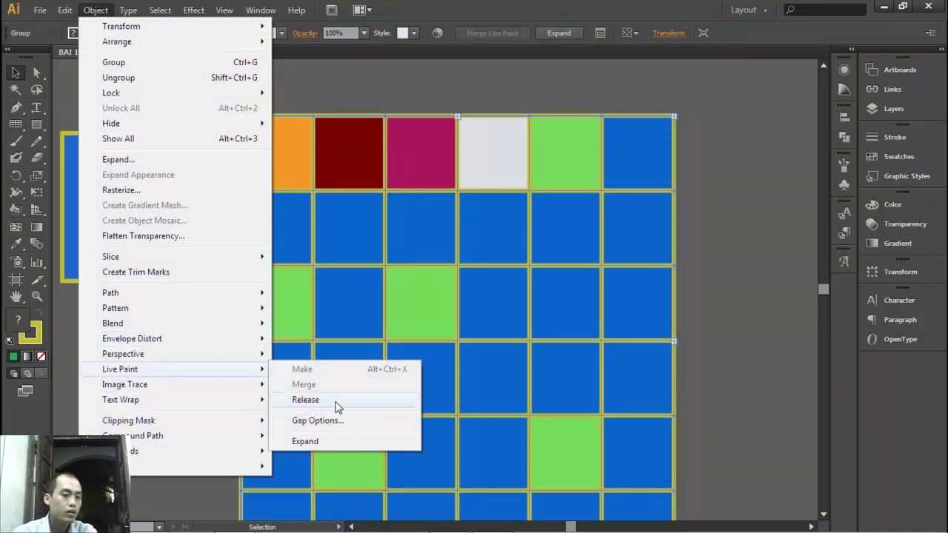
left_click(305, 400)
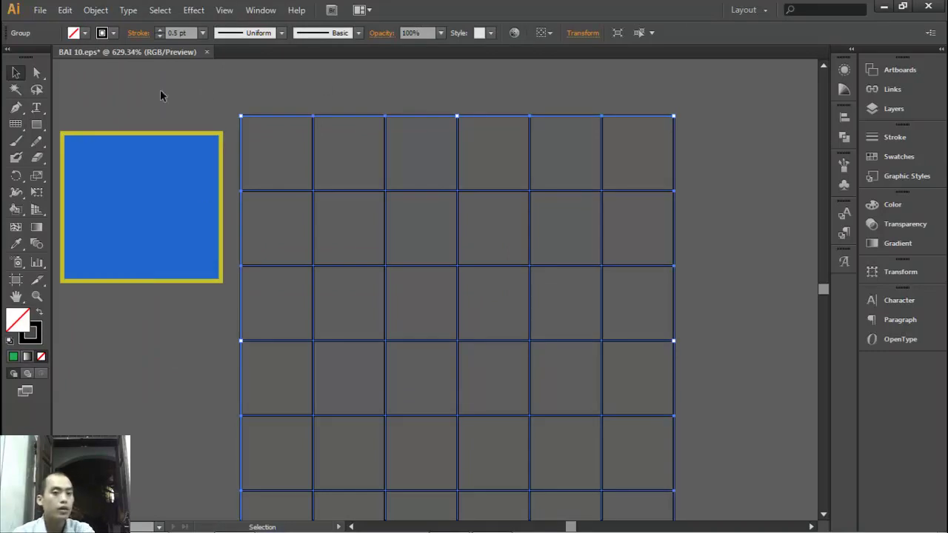
left_click(101, 12)
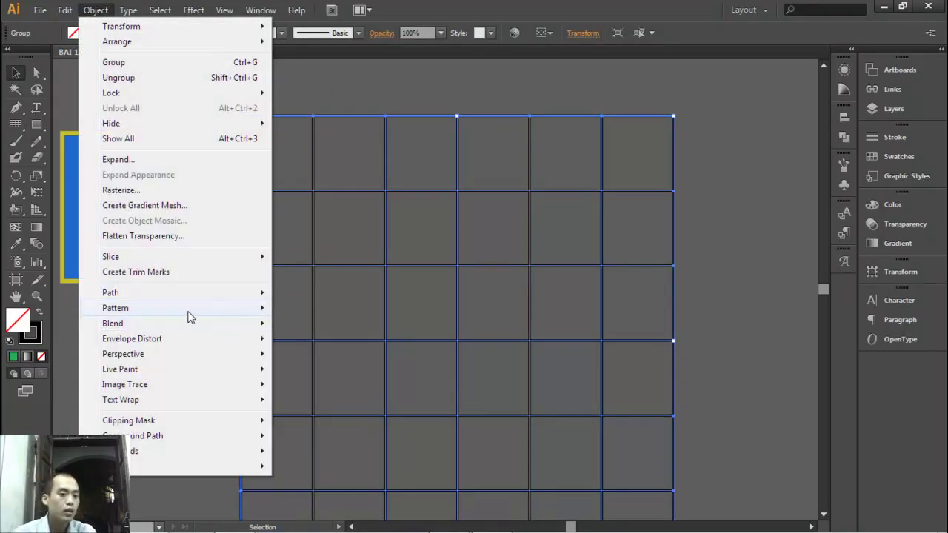
mouse_move(120, 369)
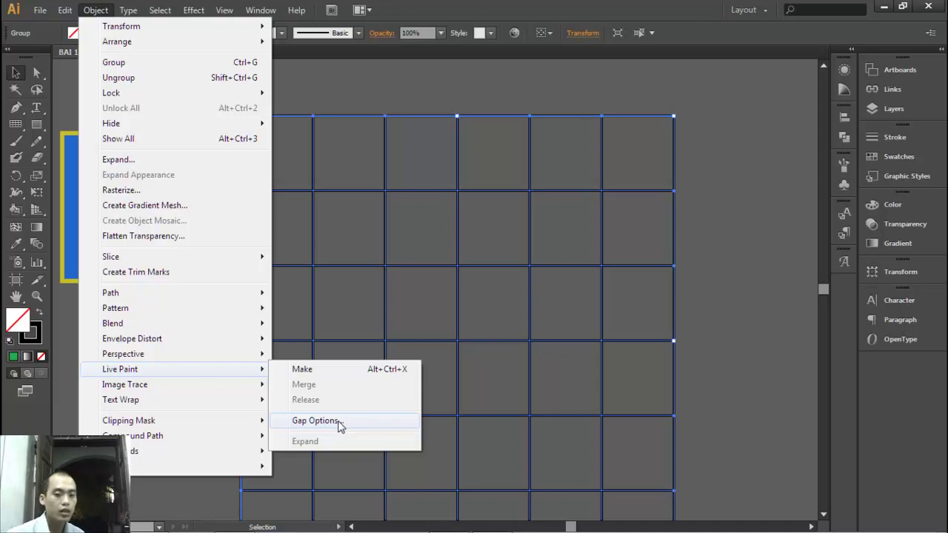
Open Live Paint Gap Options and keep Light Red as the gap preview colour
left_click(339, 421)
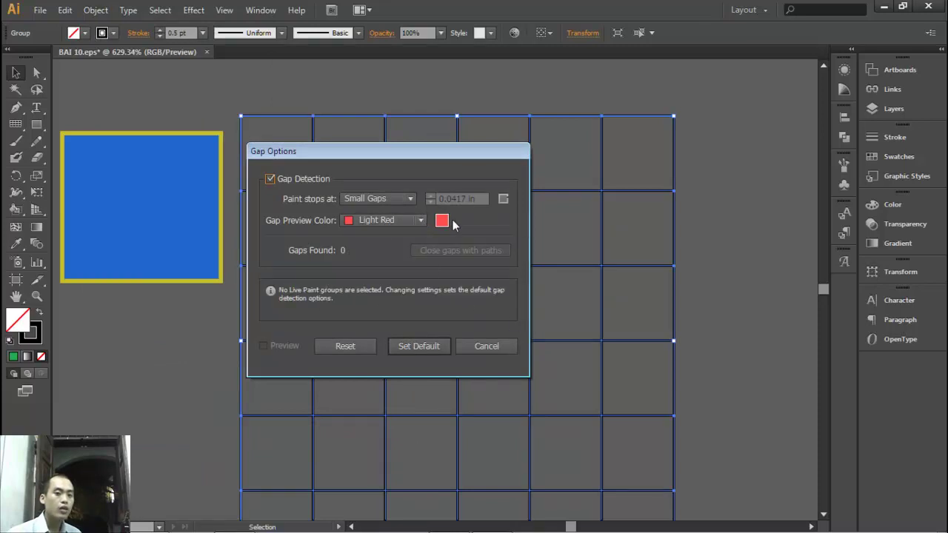
left_click(418, 221)
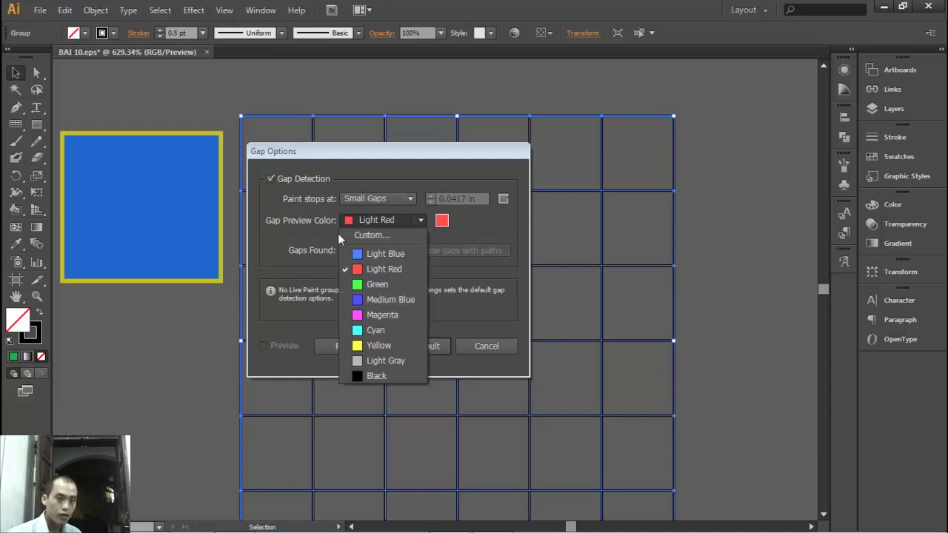
left_click(482, 220)
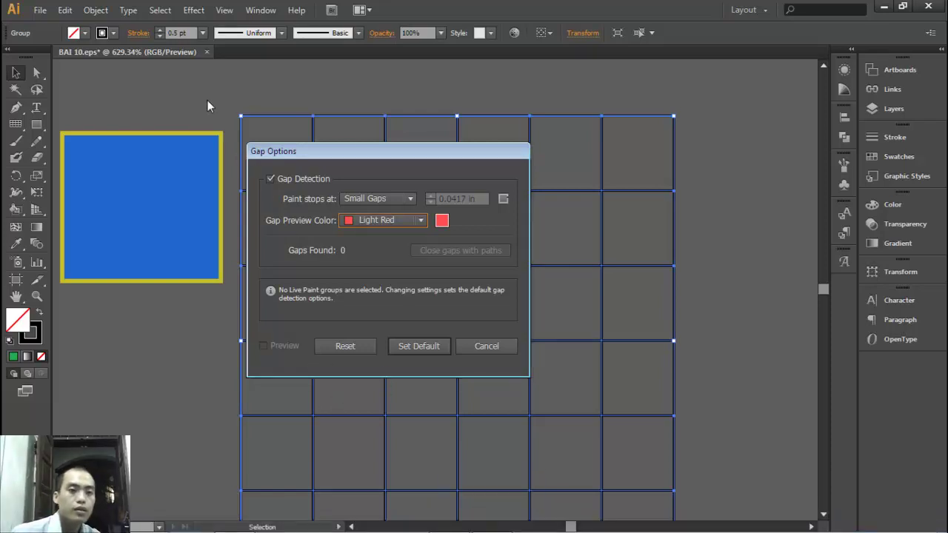
Cancel Gap Options, make the grid a Live Paint group, and set fill to #0758A8
left_click(481, 350)
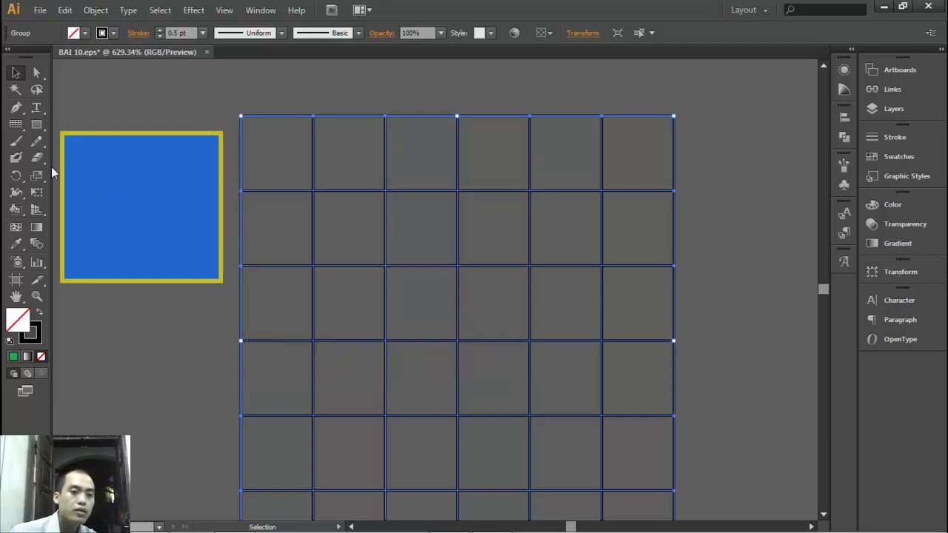
left_click(15, 209)
left_click(260, 198)
double_click(27, 319)
left_click(343, 216)
left_click(488, 163)
Fill nine scattered cells blue across rows 1–4, e.g. row 1 columns 2, 3 and 5
left_click(361, 163)
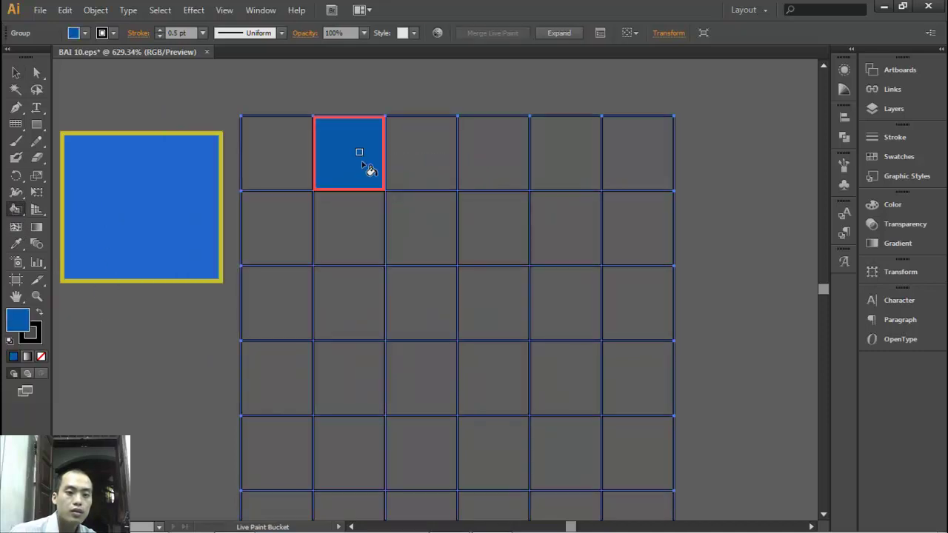
left_click(444, 171)
left_click(510, 377)
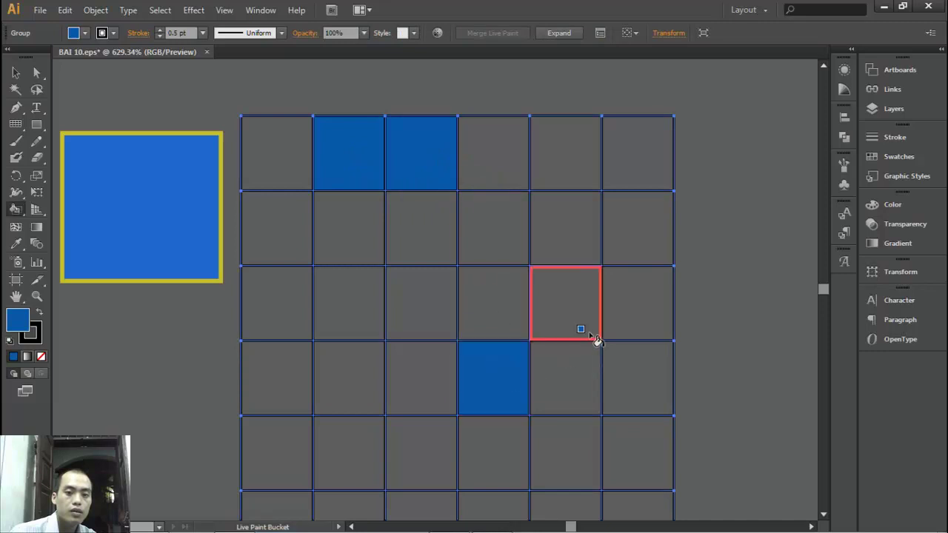
left_click(614, 327)
left_click(322, 398)
left_click(281, 319)
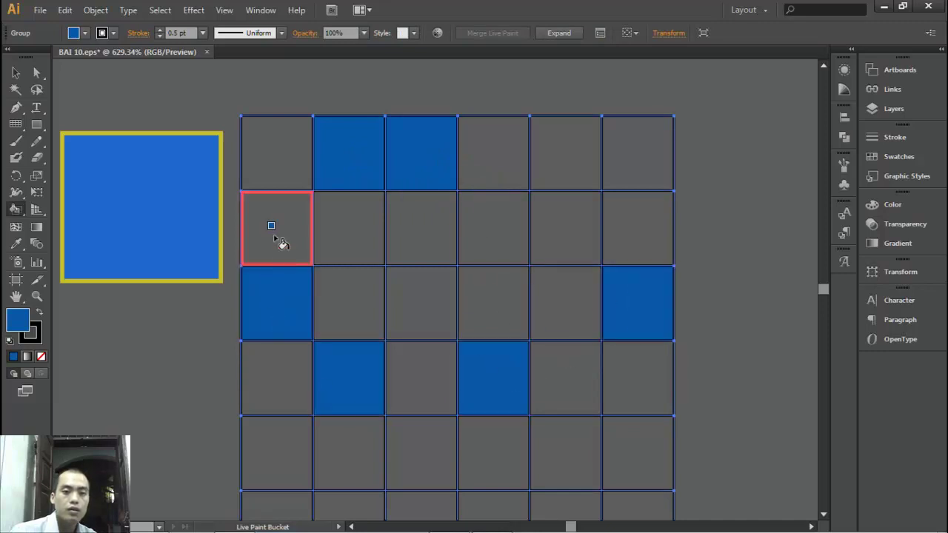
left_click(274, 234)
left_click(500, 250)
left_click(589, 152)
Fill row 5 column 2 and row 6 column 4 blue, then select the whole painted grid
scroll(514, 361, "down", 1)
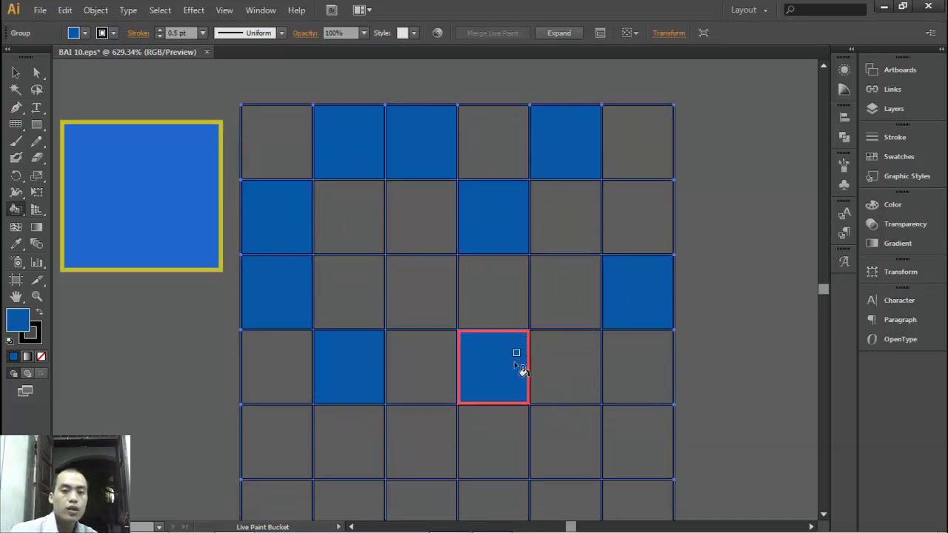
left_click(372, 460)
scroll(377, 444, "down", 1)
scroll(371, 423, "down", 1)
left_click(510, 487)
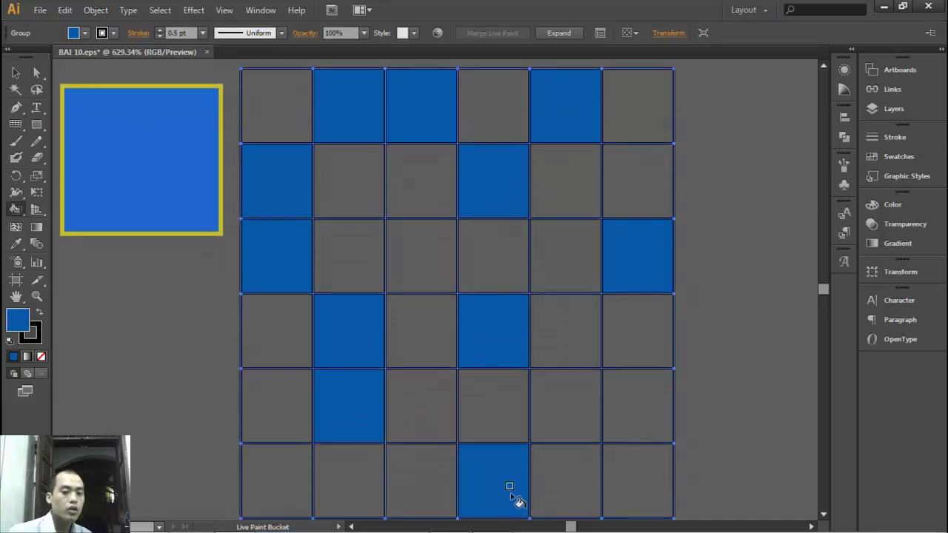
left_click(16, 72)
left_click(294, 241)
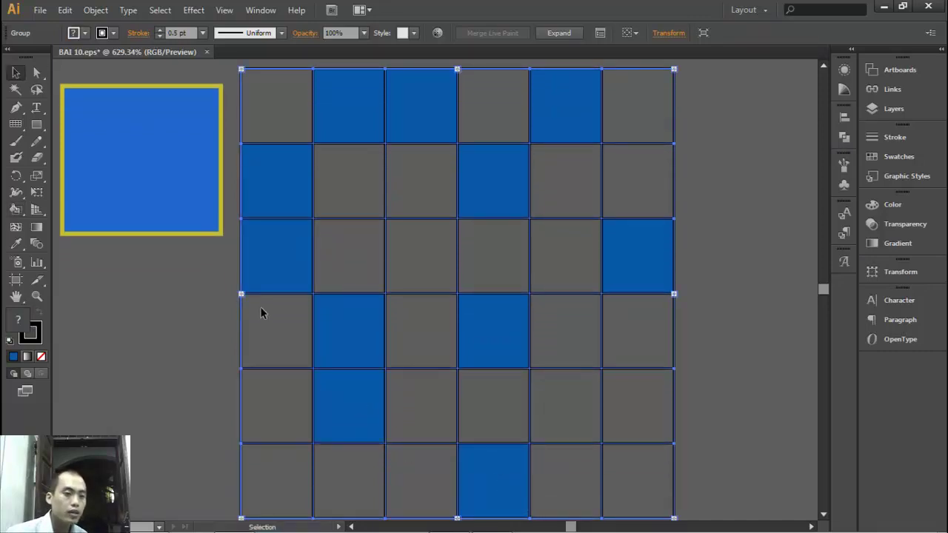
Zoom in closer on the blue-celled tile grid
key("ctrl")
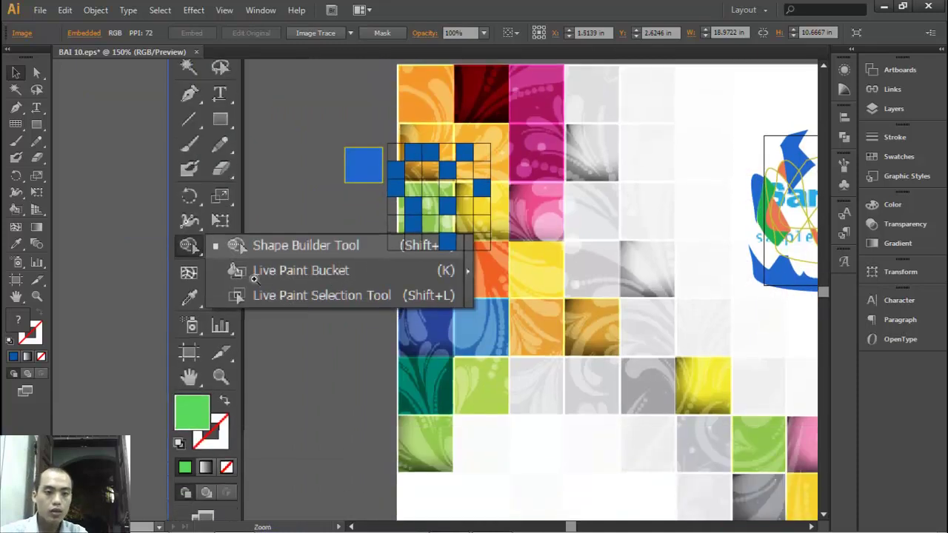
left_click_drag(532, 339, 532, 340)
left_click(455, 345)
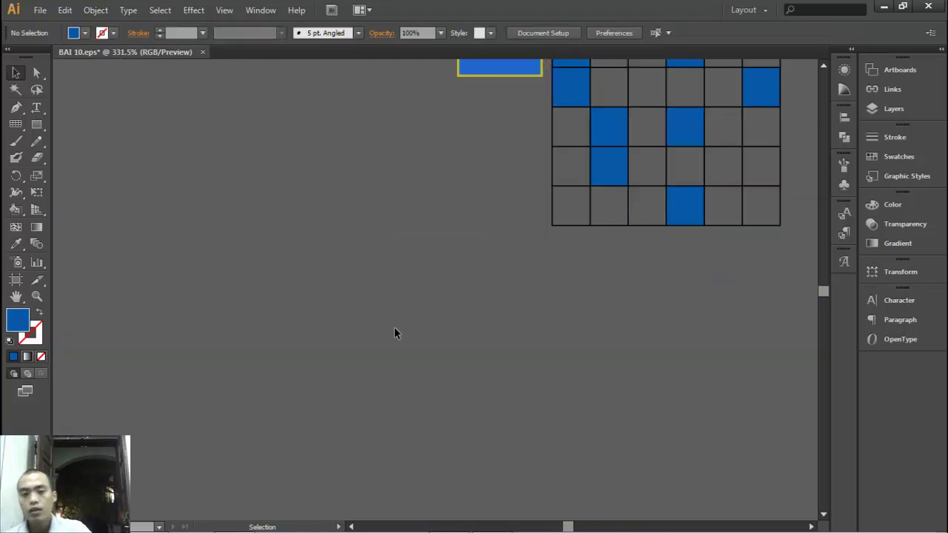
Zoom in on the grid and switch to the Live Paint Selection Tool
scroll(394, 333, "up", 3)
scroll(394, 333, "right", 5)
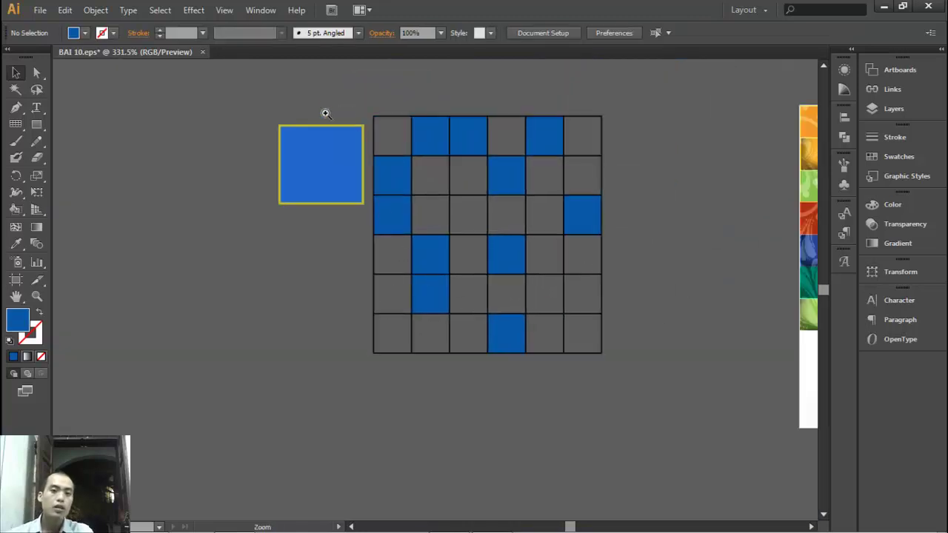
left_click_drag(656, 375, 578, 318)
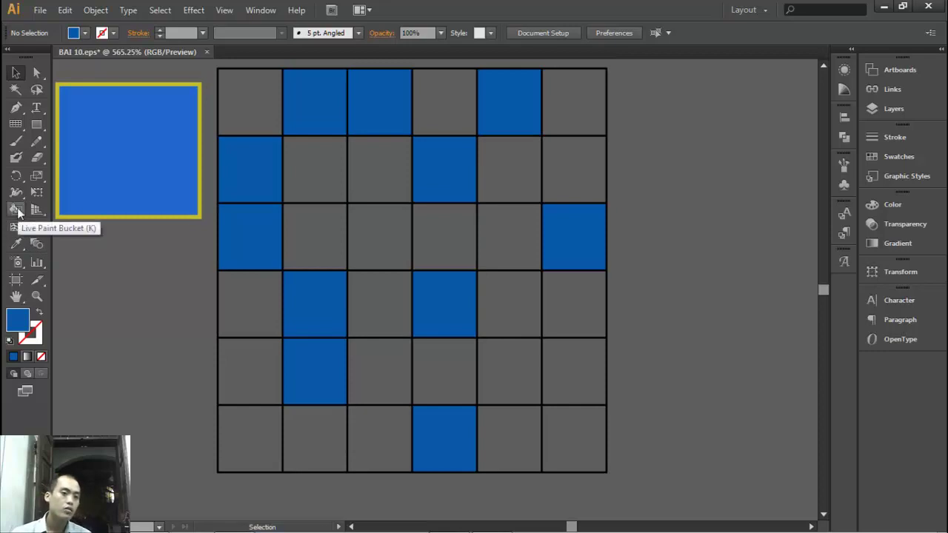
left_click_drag(17, 211, 76, 242)
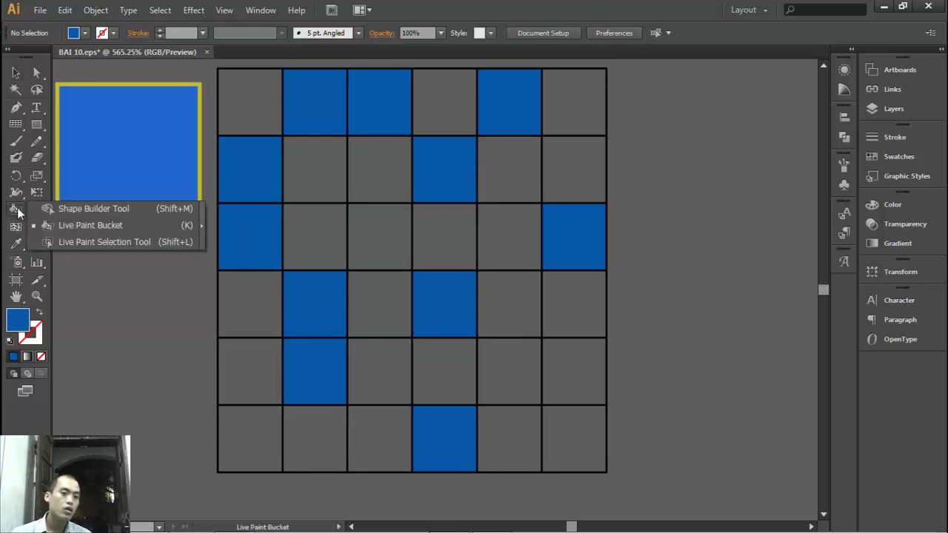
left_click(89, 241)
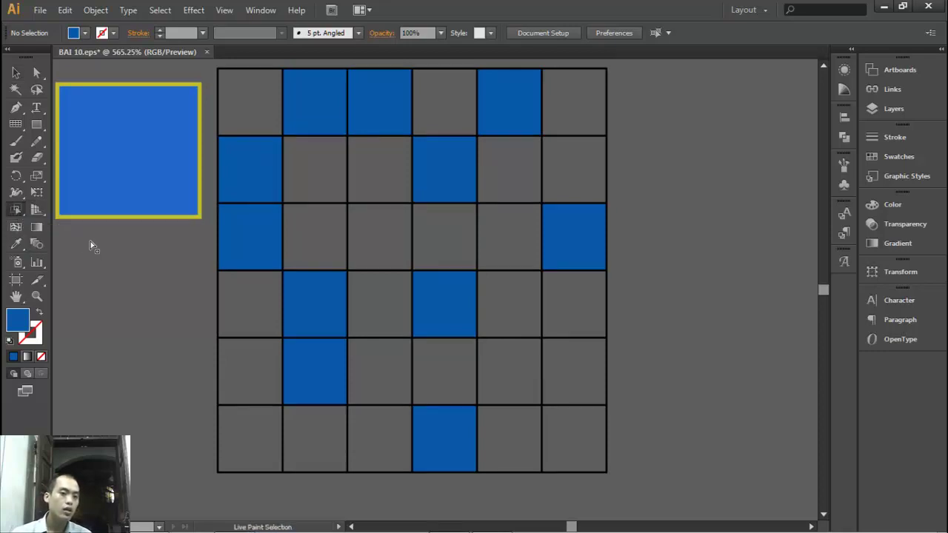
Select fifteen scattered grid cells, mostly grey, starting with row 3 column 4
left_click(436, 262)
left_click(379, 170, "shift")
left_click(254, 190, "shift")
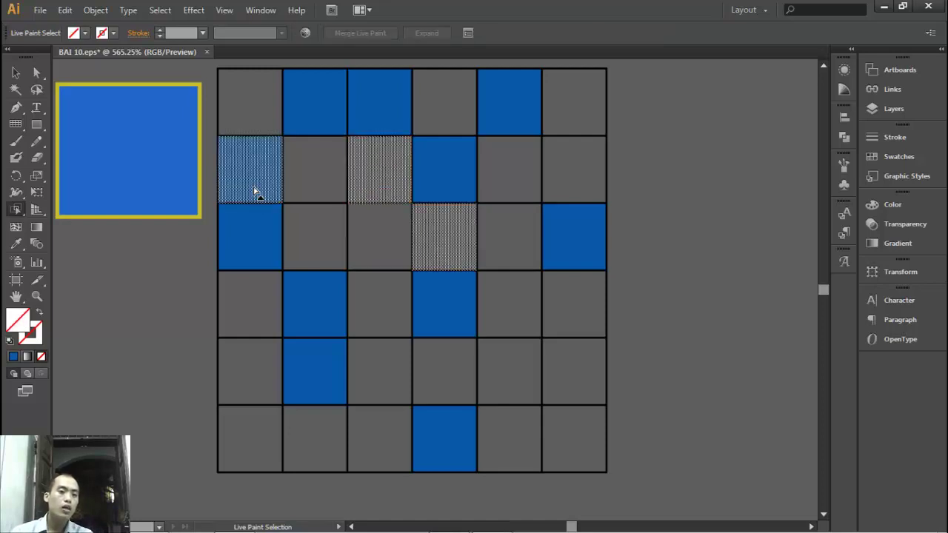
left_click(264, 324, "shift")
left_click(378, 320, "shift")
left_click(379, 355, "shift")
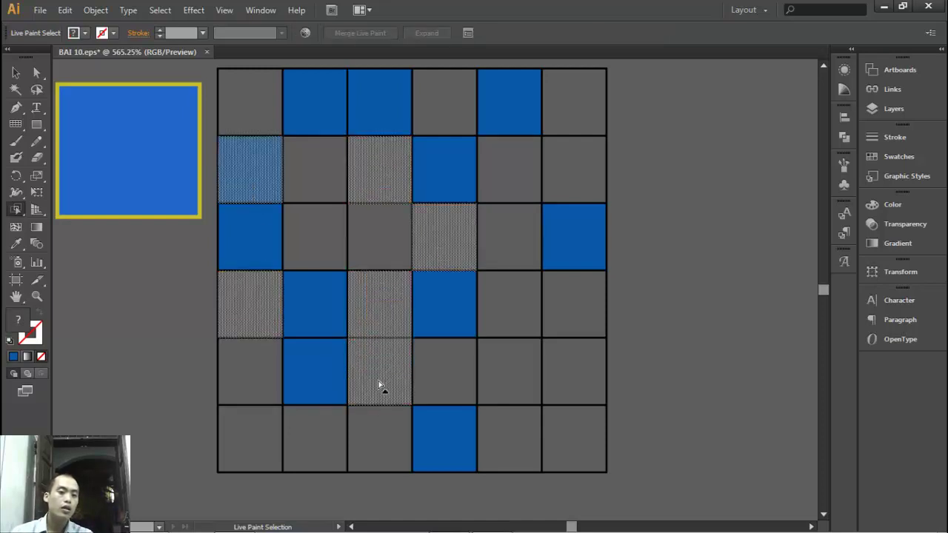
left_click(245, 388, "shift")
left_click(259, 422, "shift")
left_click(516, 379, "shift")
left_click(574, 300, "shift")
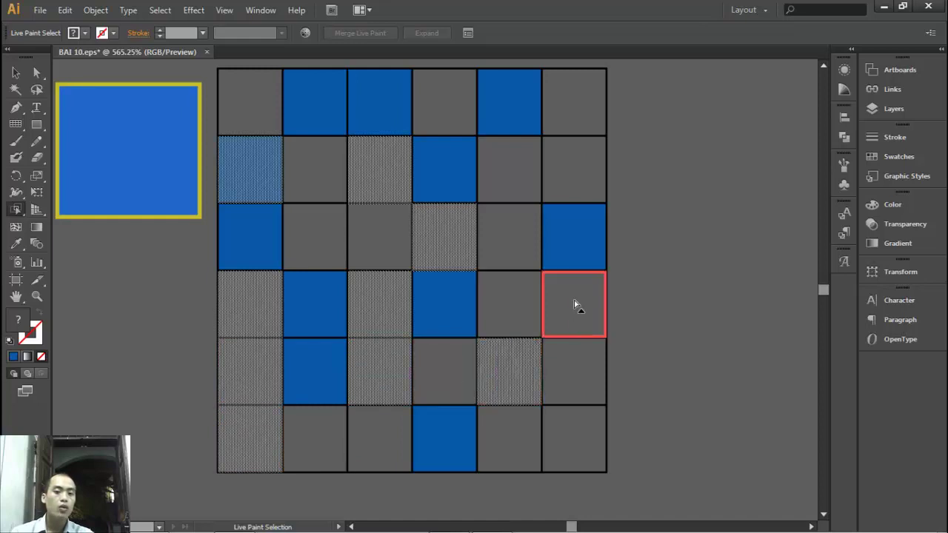
left_click(580, 451, "shift")
left_click(570, 170, "shift")
left_click(441, 110, "shift")
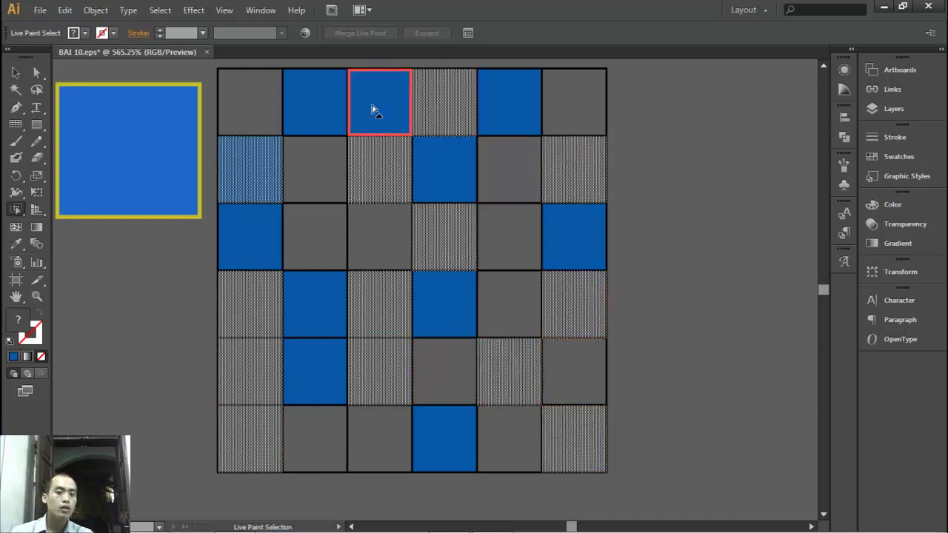
left_click(257, 101, "shift")
left_click(322, 242, "shift")
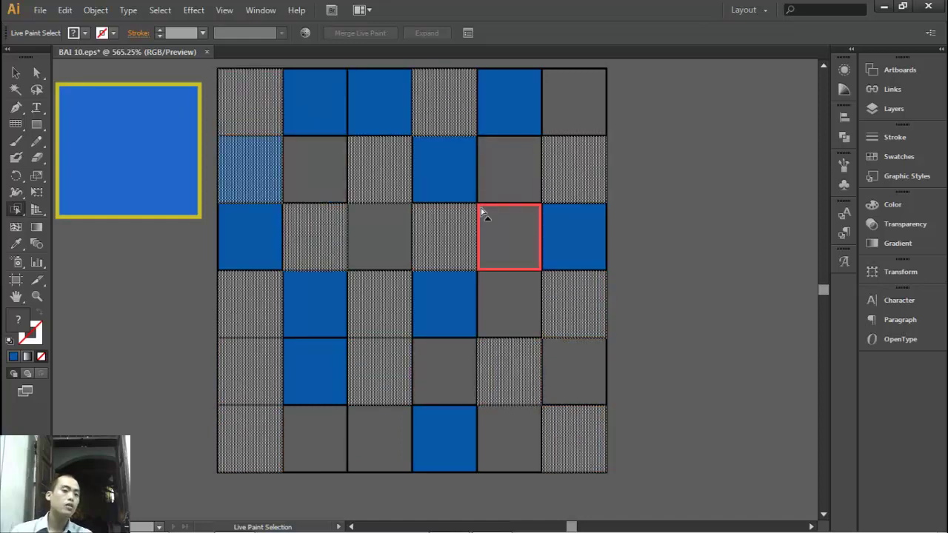
Set the selected cells' fill to a bright green in the Color Picker
double_click(22, 328)
left_click(364, 272)
left_click(318, 210)
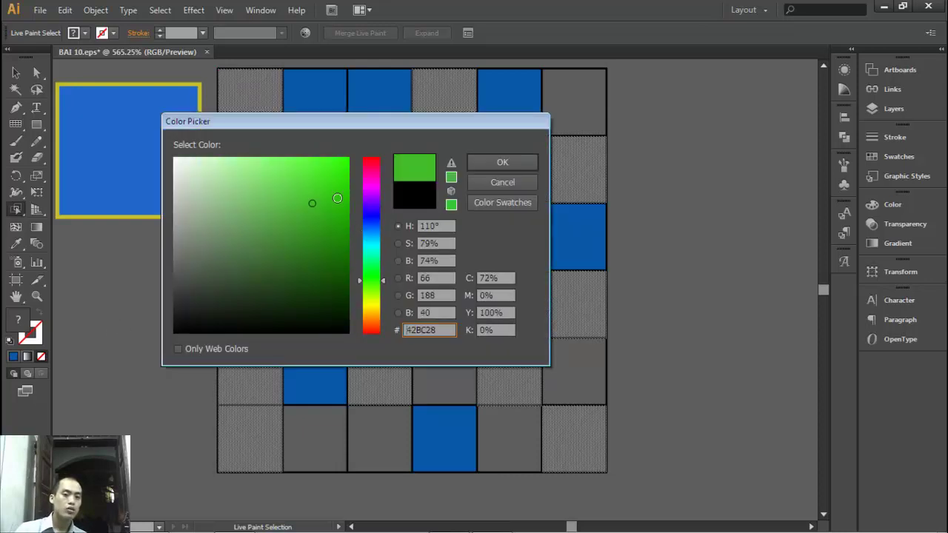
left_click(501, 161)
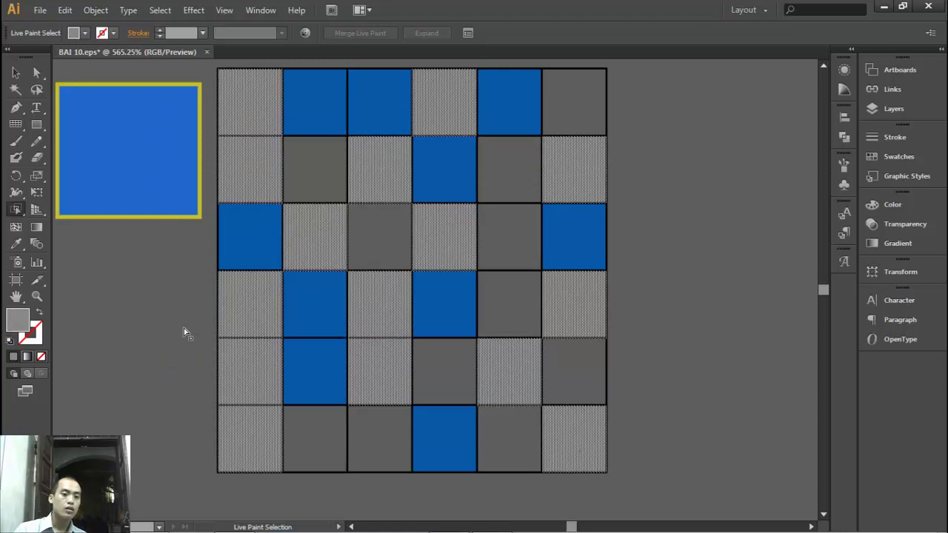
double_click(20, 326)
left_click(304, 179)
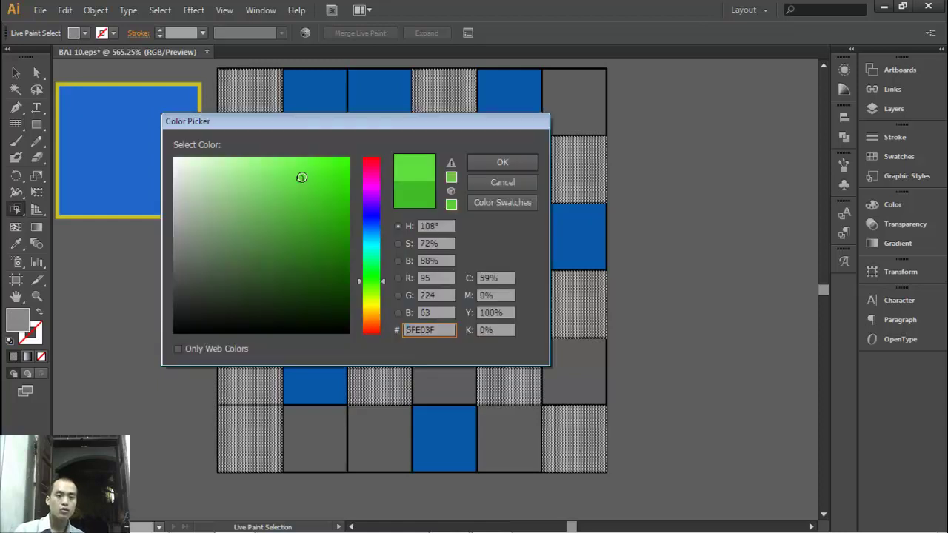
left_click(490, 156)
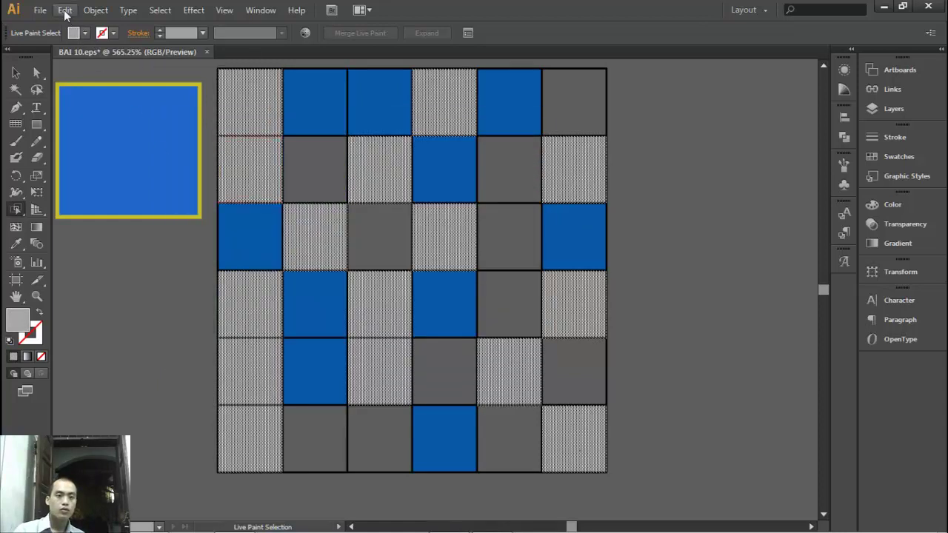
Convert the artwork's colours to RGB and reapply the green fill
left_click(64, 10)
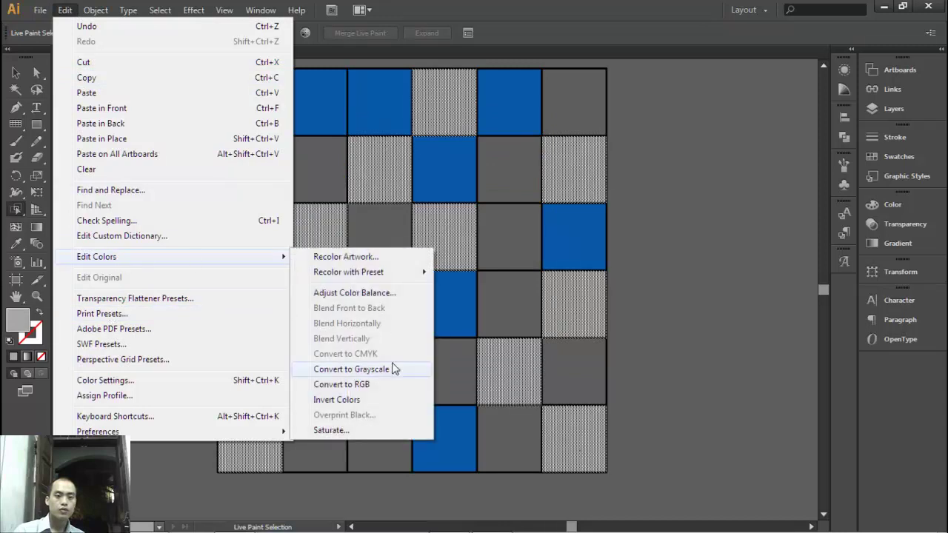
mouse_move(97, 256)
left_click(368, 385)
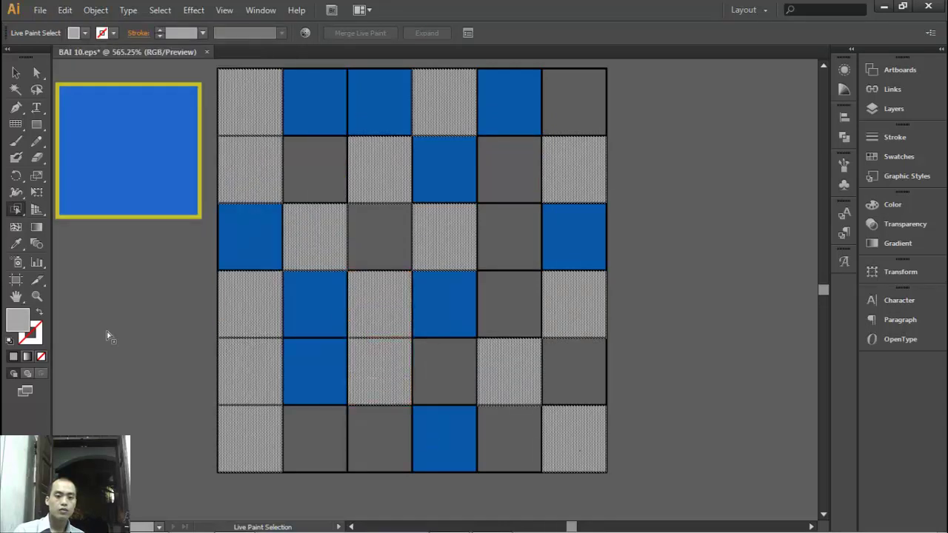
double_click(26, 326)
left_click(307, 190)
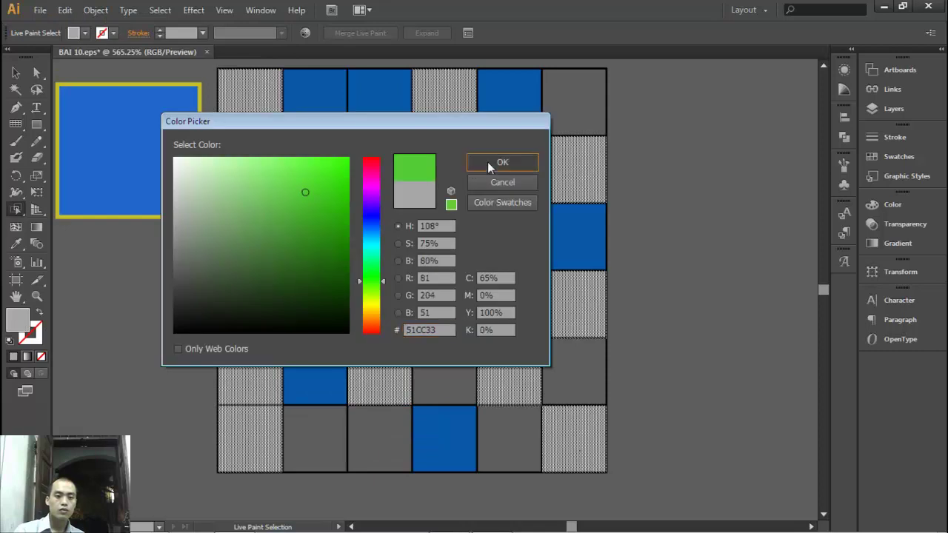
left_click(502, 183)
Give the whole grid group a darker green fill, then deselect it
left_click(15, 72)
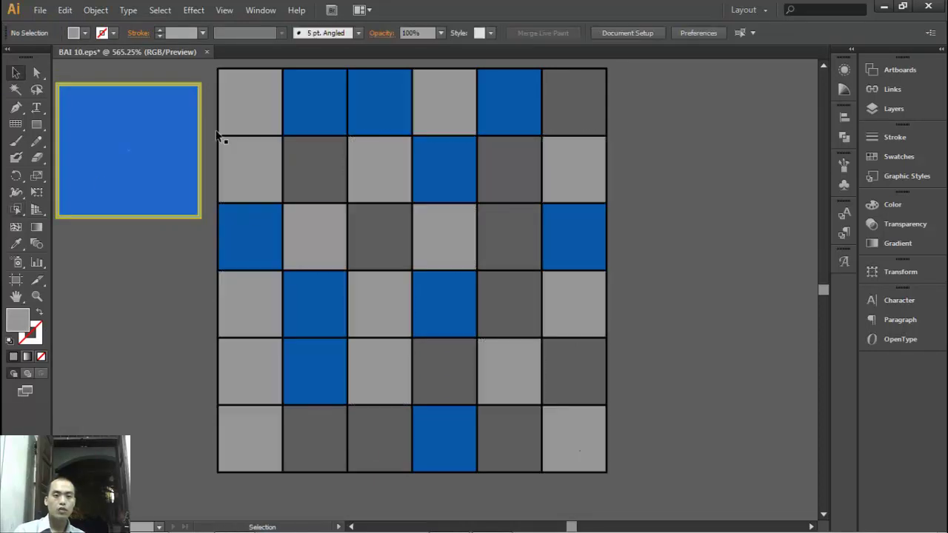
left_click(587, 181)
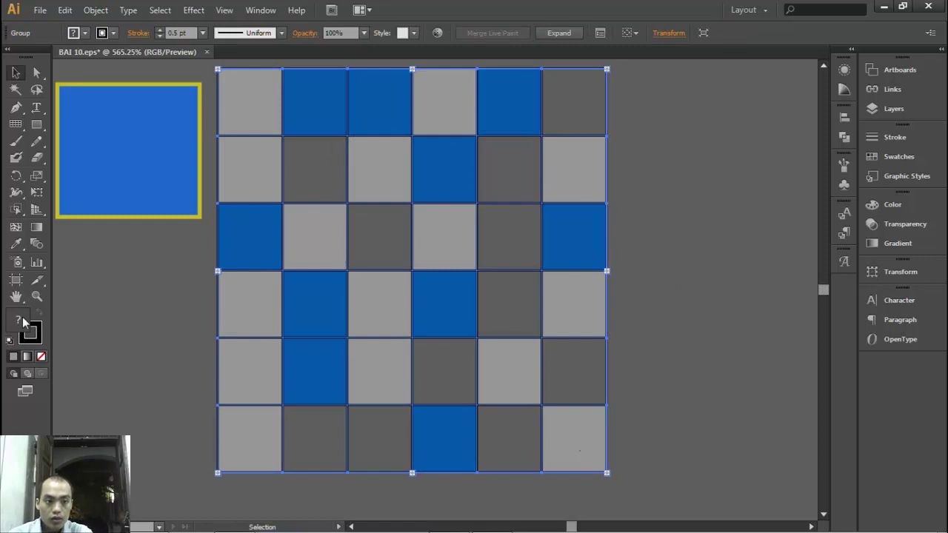
double_click(24, 320)
left_click(281, 219)
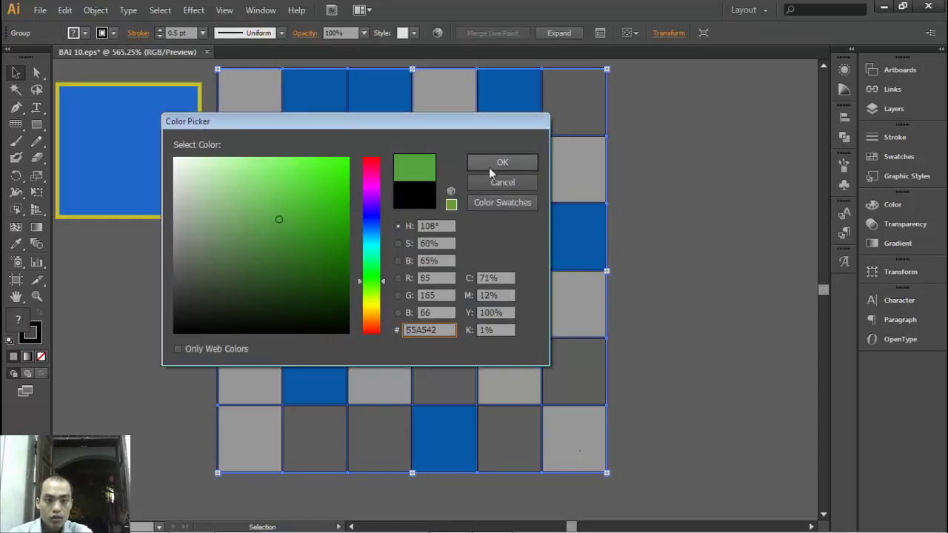
left_click(502, 163)
left_click(662, 245)
Move the yellow squiggle aside and delete all coloured shapes left on the middle artboard
mouse_move(662, 246)
left_mouse_down()
mouse_move(374, 248)
mouse_move(299, 274)
left_mouse_up()
left_click_drag(422, 264, 199, 277)
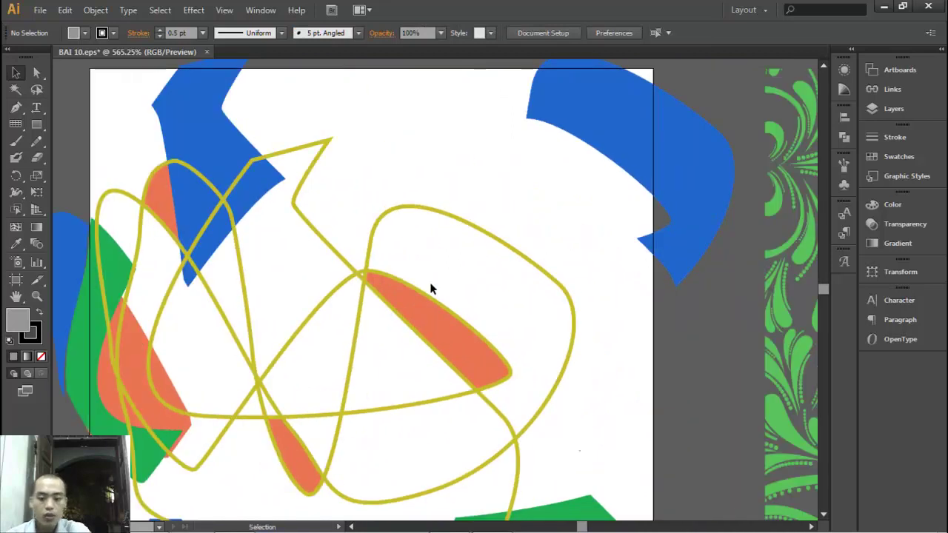
key("ctrl+minus")
key("ctrl+minus")
key("ctrl+minus")
left_click_drag(445, 276, 423, 128)
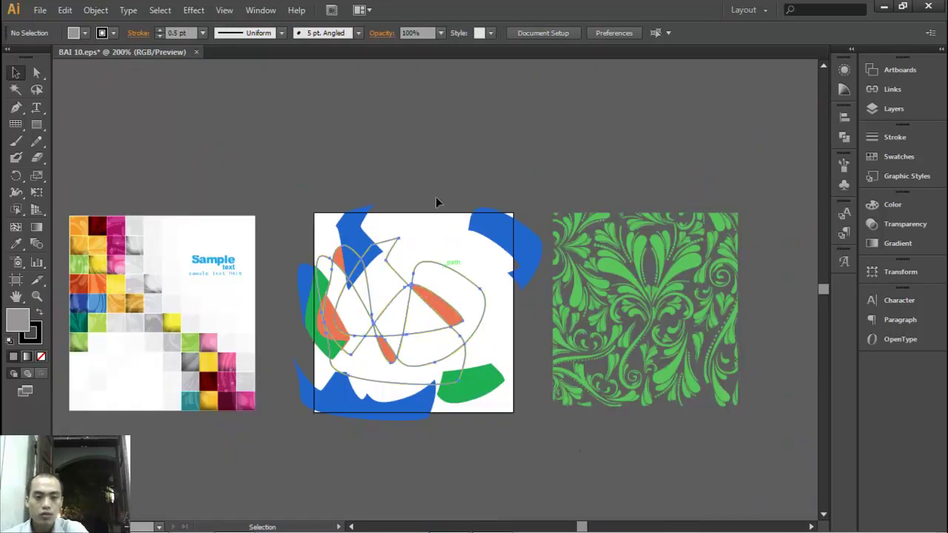
left_click_drag(491, 364, 297, 252)
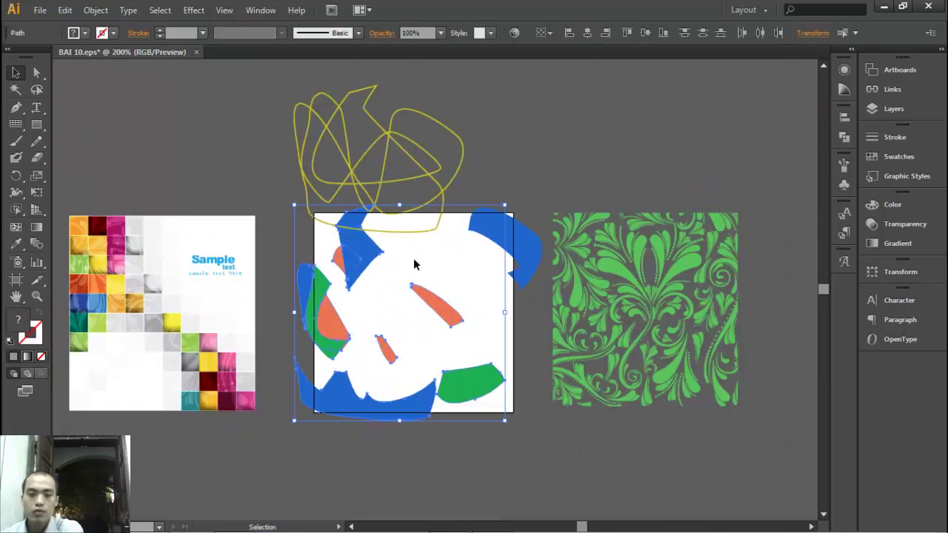
key("Delete")
left_click(492, 233)
key("Delete")
Move the squiggle back onto the artboard and make it a Live Paint group
mouse_move(416, 178)
left_mouse_down()
mouse_move(452, 333)
mouse_move(456, 276)
left_mouse_up()
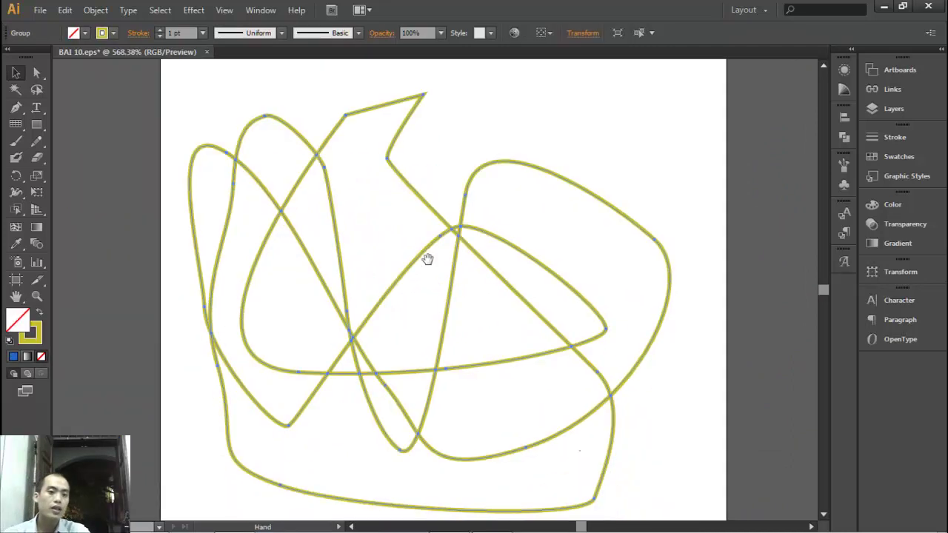
left_click(16, 210)
left_click_drag(18, 213, 111, 225)
left_click(290, 295)
Paint the central triangle and the upper-left enclosed area green
double_click(18, 320)
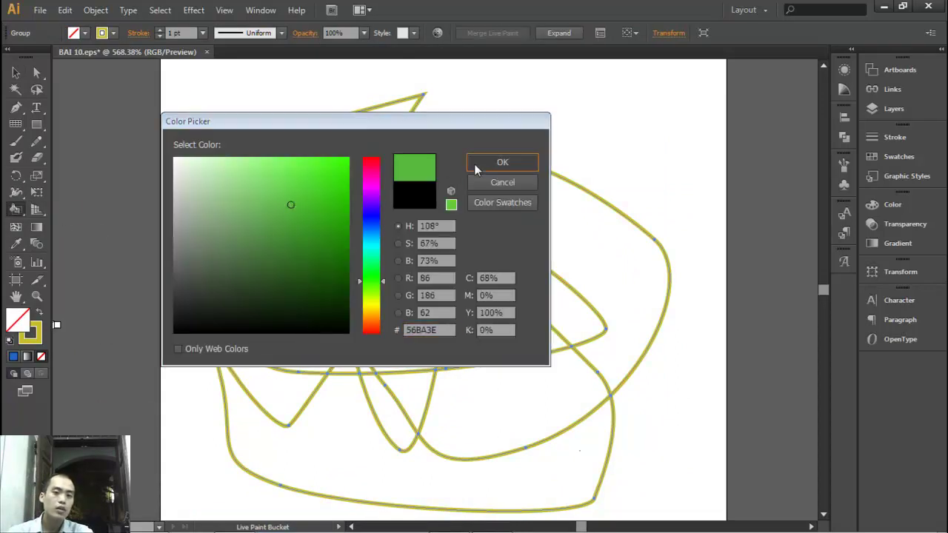
left_click(480, 163)
left_click(400, 323)
left_click(287, 178)
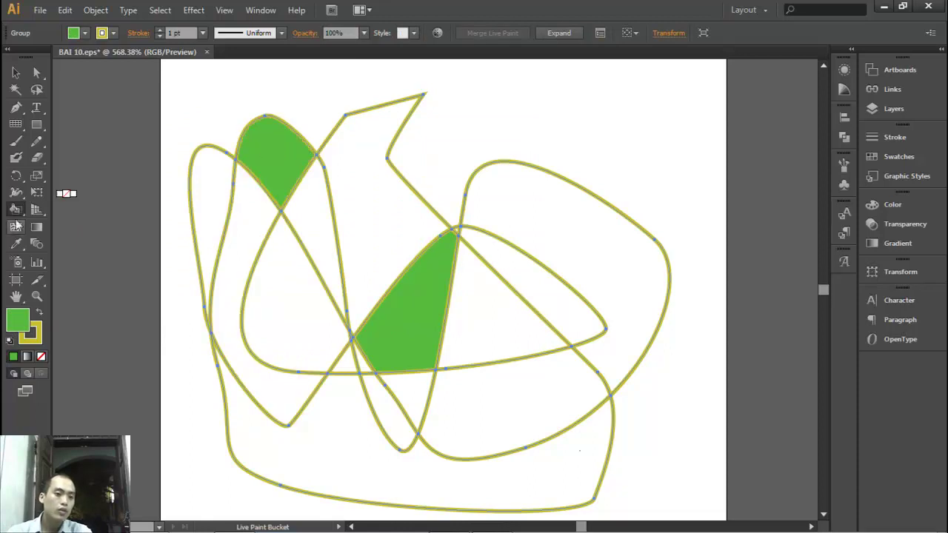
Select the large right, middle-left and narrow left regions and fill them mustard yellow
left_click(16, 212)
left_click(76, 241)
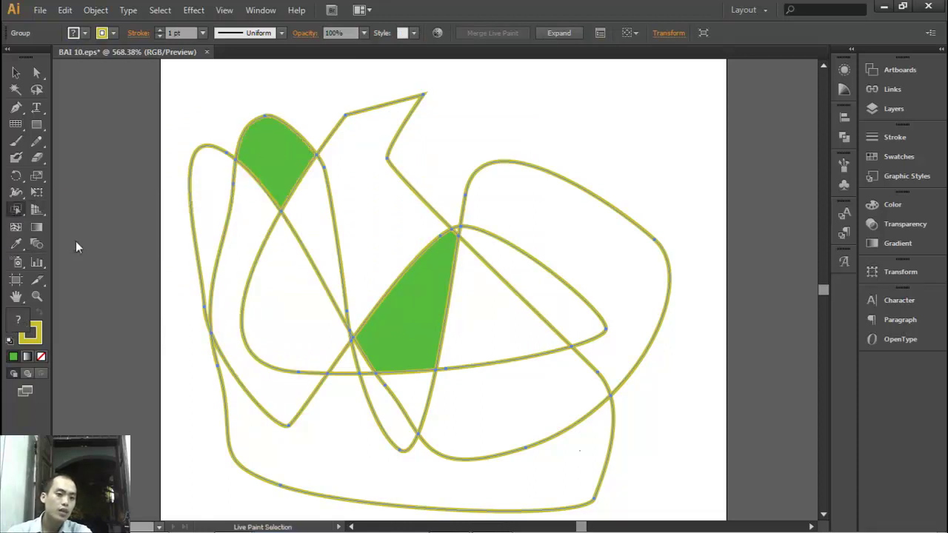
left_click(574, 246)
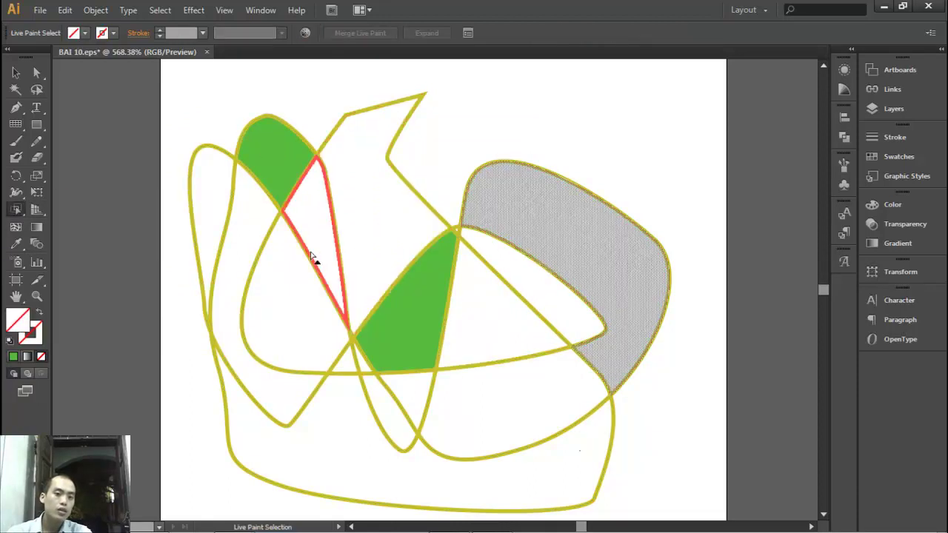
left_click(291, 270, "shift")
left_click(217, 214, "shift")
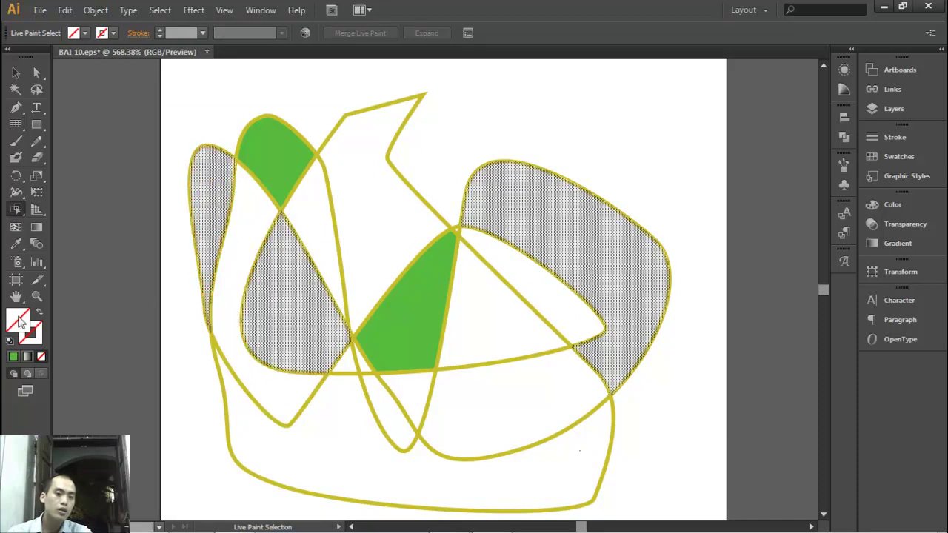
double_click(21, 320)
left_click(371, 307)
left_click(307, 200)
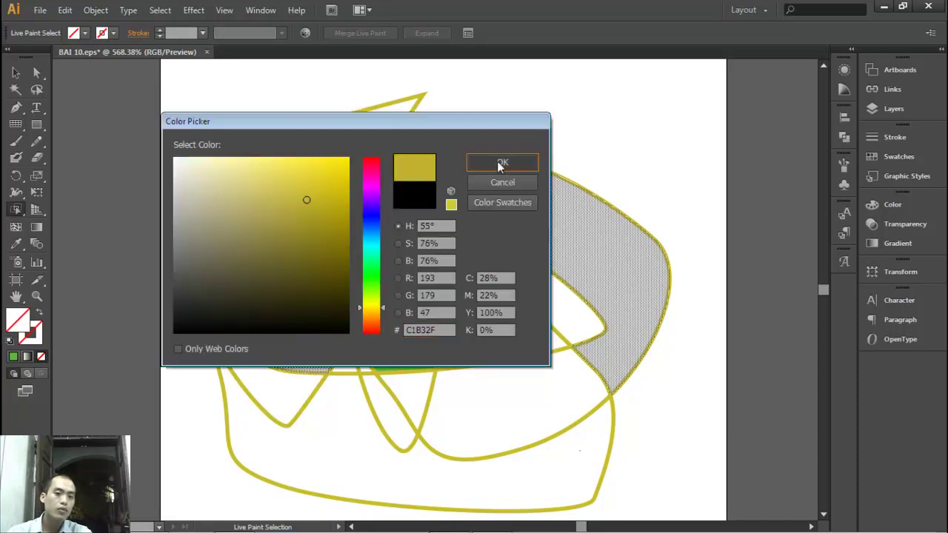
left_click(501, 163)
left_click(294, 99)
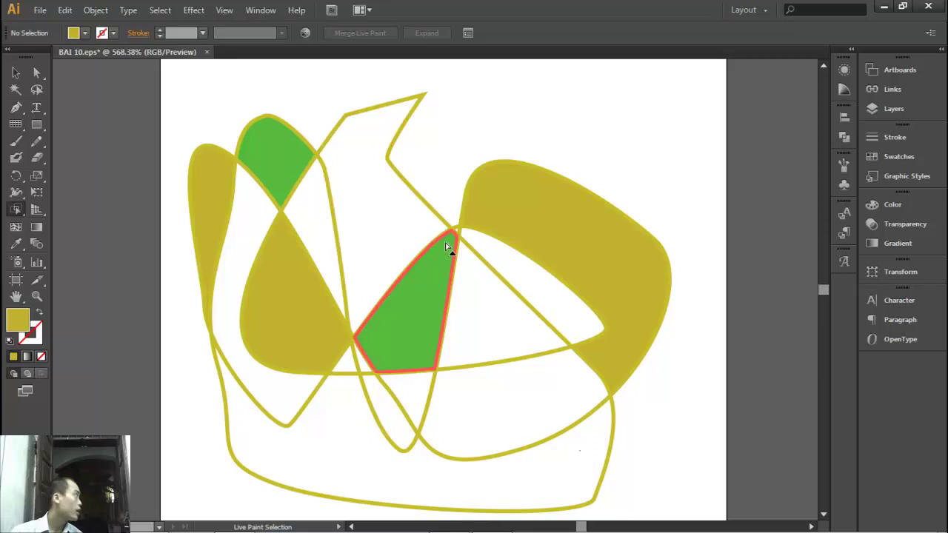
Recolour the three olive regions teal #39B79F, keeping the two green regions
left_click(265, 293)
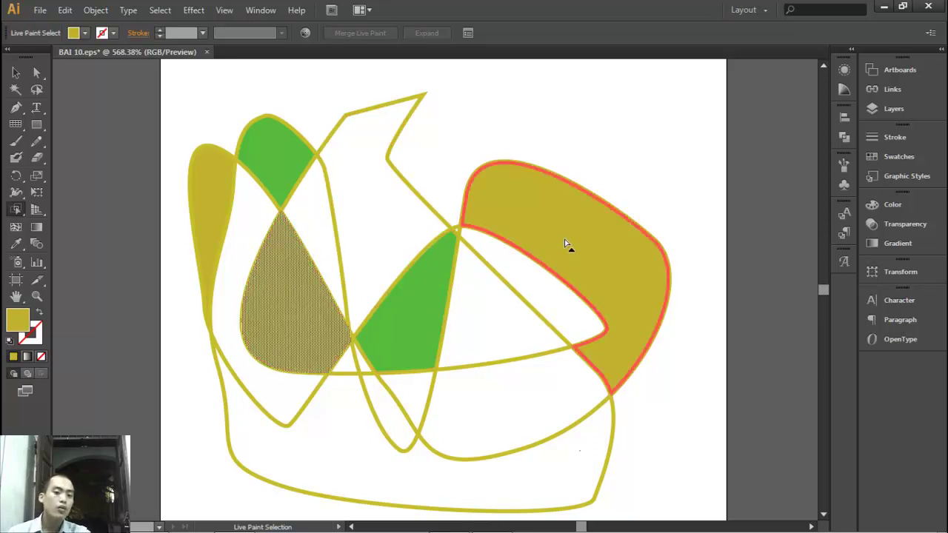
left_click(565, 244, "shift")
left_click(211, 225, "shift")
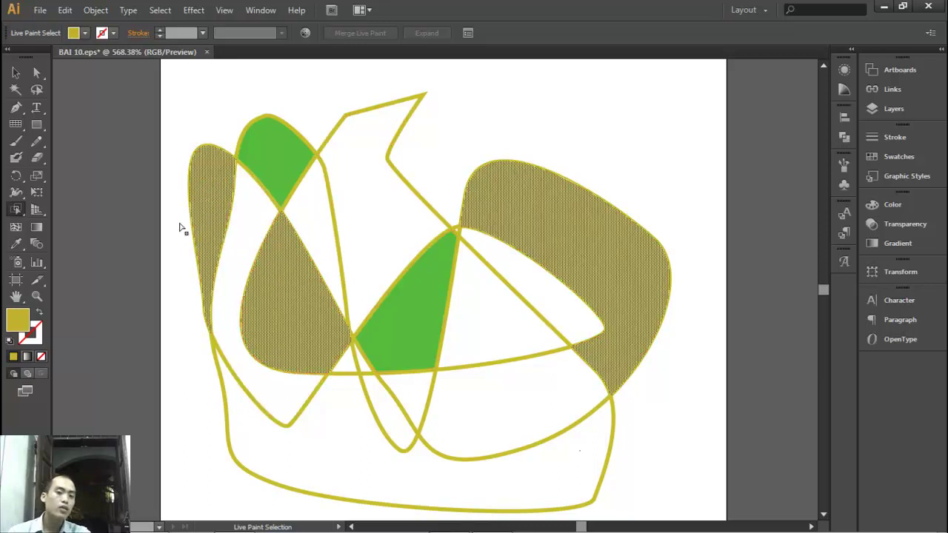
double_click(27, 319)
left_click_drag(370, 259, 371, 252)
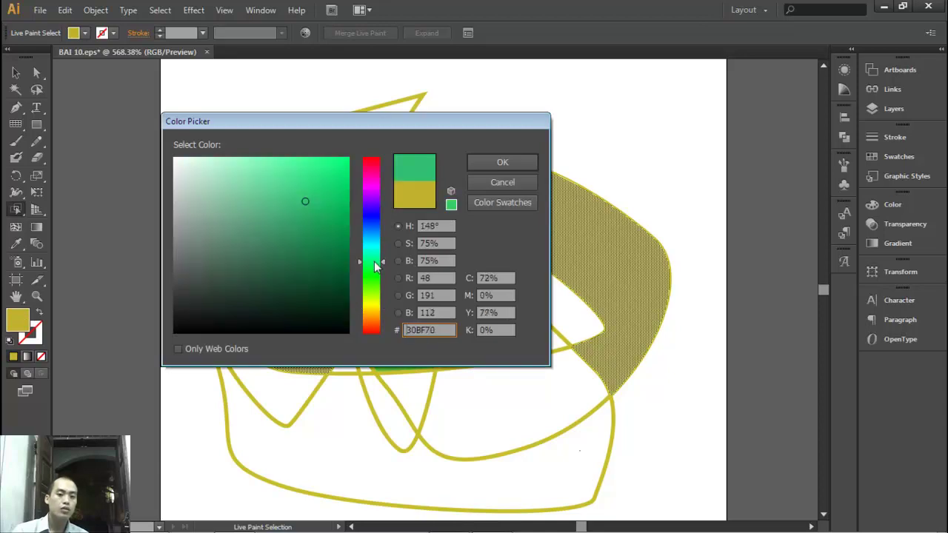
left_click(294, 206)
left_click(502, 161)
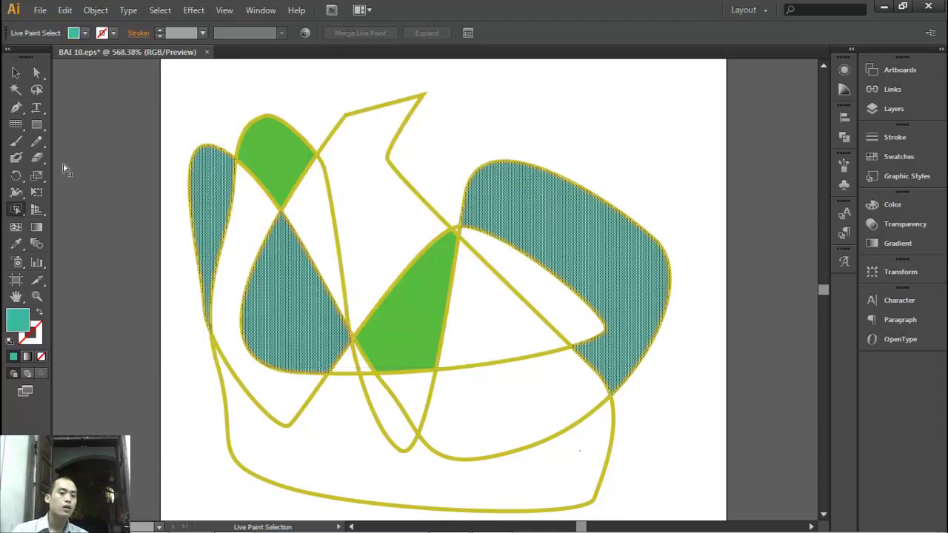
left_click(14, 73)
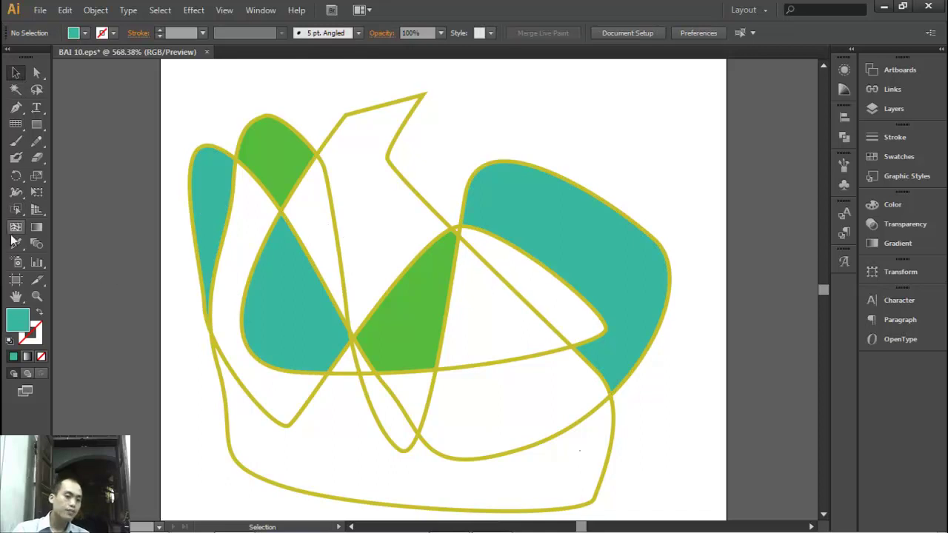
left_click(16, 210)
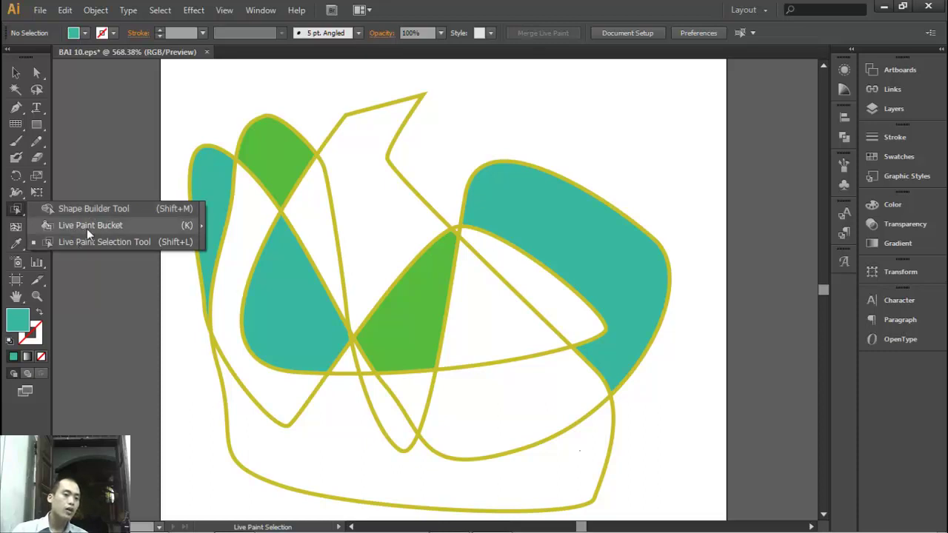
left_click(15, 75)
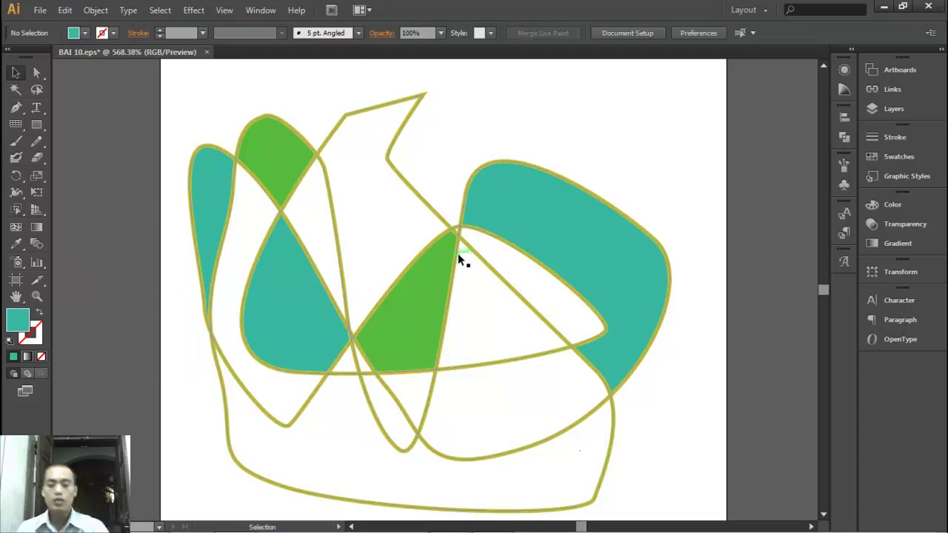
Pan the view to frame the whole mosaic reference artboard
left_click_drag(298, 338, 475, 287)
scroll(343, 283, "left", 3)
scroll(392, 282, "left", 4)
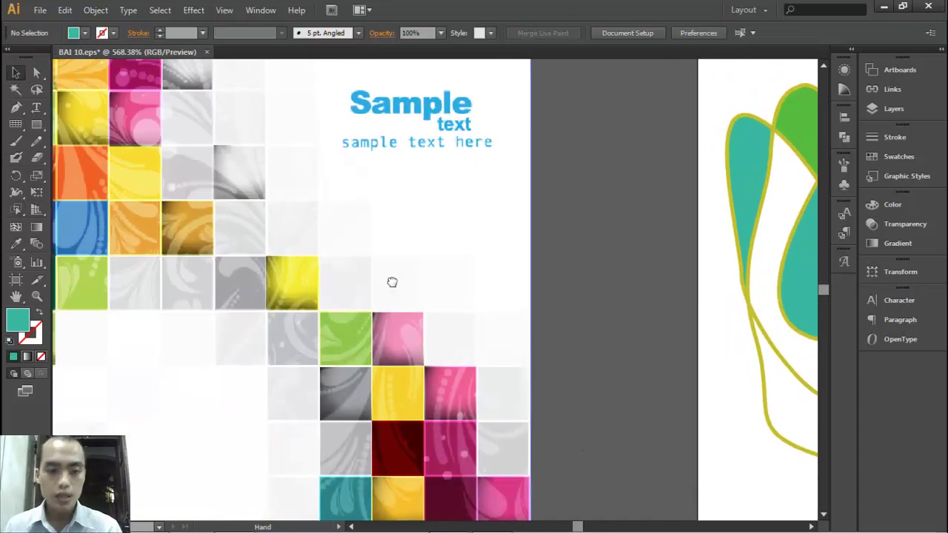
scroll(478, 271, "left", 4)
scroll(474, 275, "down", 1)
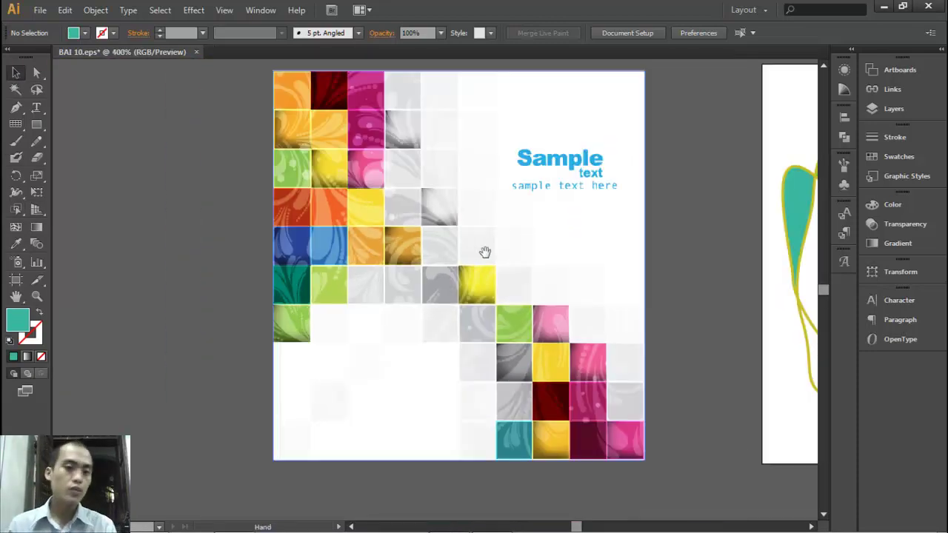
left_click_drag(485, 252, 417, 266)
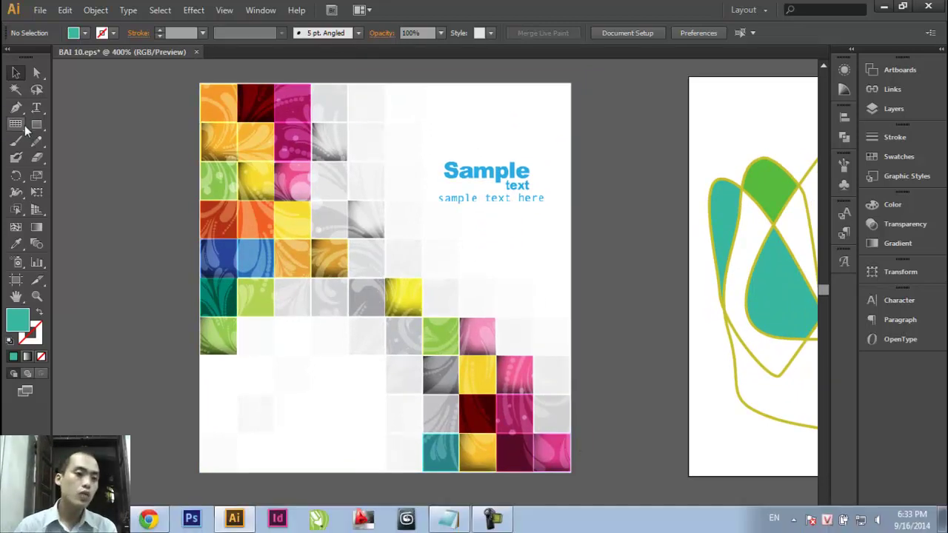
With the Rectangular Grid Tool active, move the view to empty canvas below the grey grid
mouse_move(15, 123)
left_mouse_down()
mouse_move(62, 157)
mouse_move(123, 174)
left_mouse_up()
mouse_move(168, 200)
left_mouse_down()
mouse_move(450, 220)
mouse_move(439, 131)
left_mouse_up()
left_click_drag(344, 296, 343, 168)
key("space")
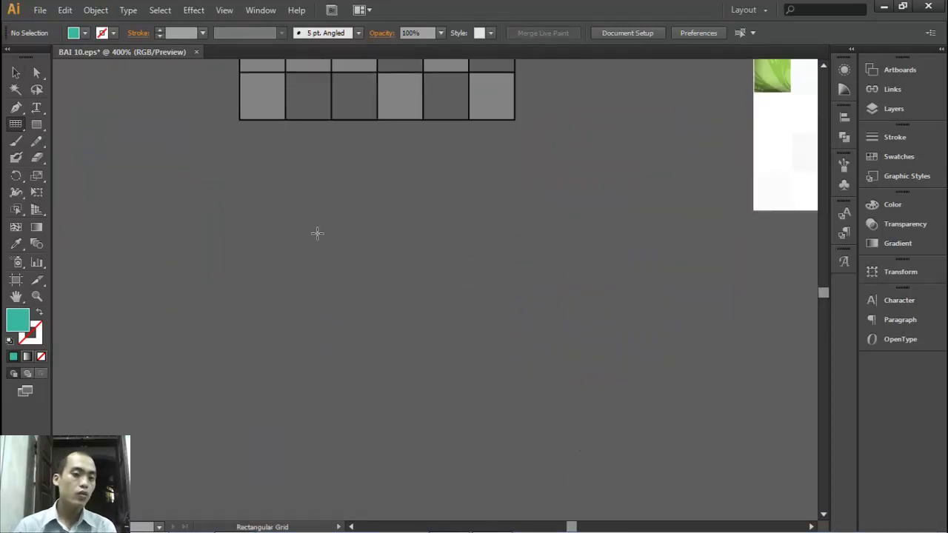
Draw a 1.38 × 1.43 in rectangular grid with 9 horizontal and 9 vertical dividers
left_click(317, 234)
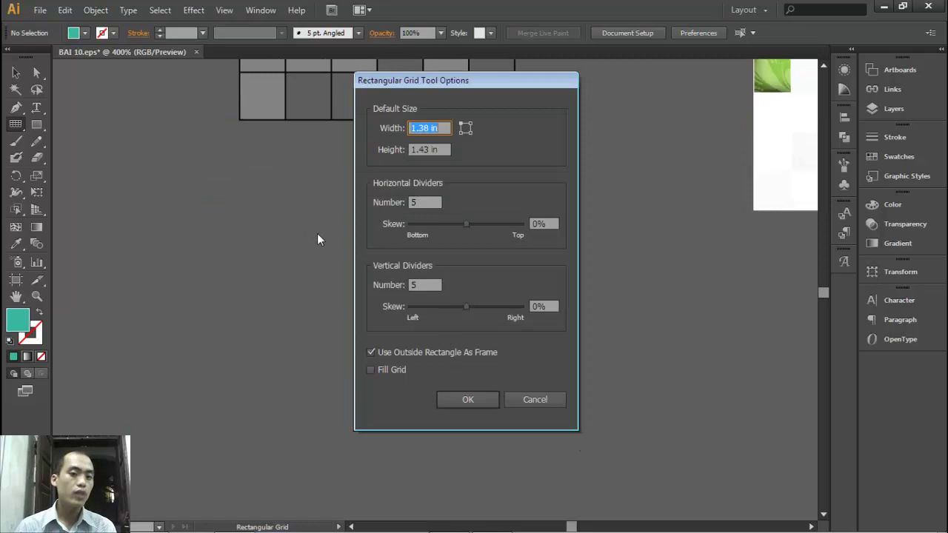
double_click(432, 202)
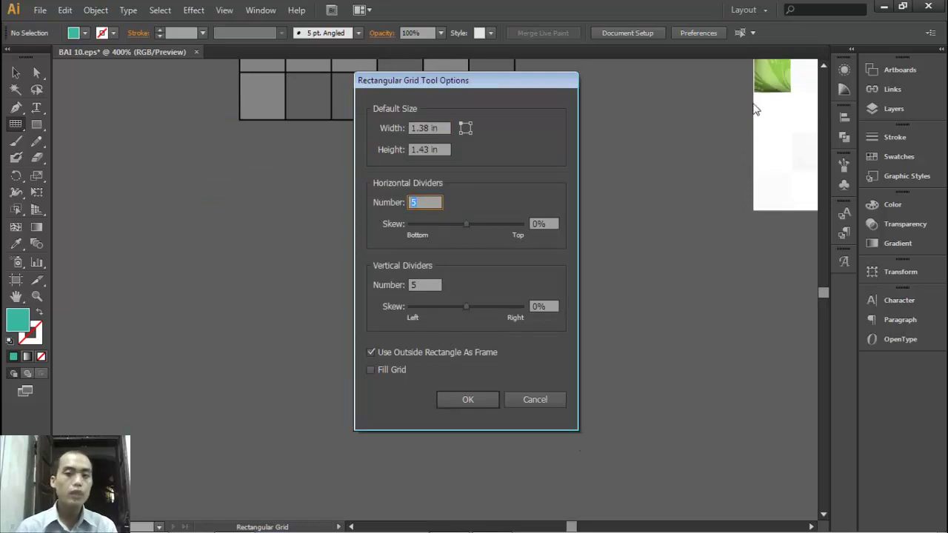
left_click(535, 399)
scroll(314, 341, "down", 5)
left_click_drag(404, 311, 410, 296)
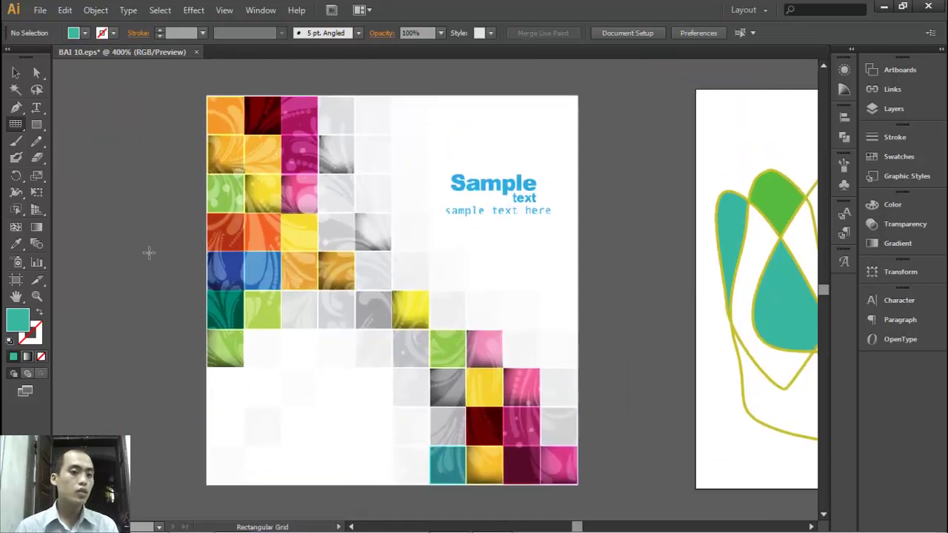
left_click(144, 244)
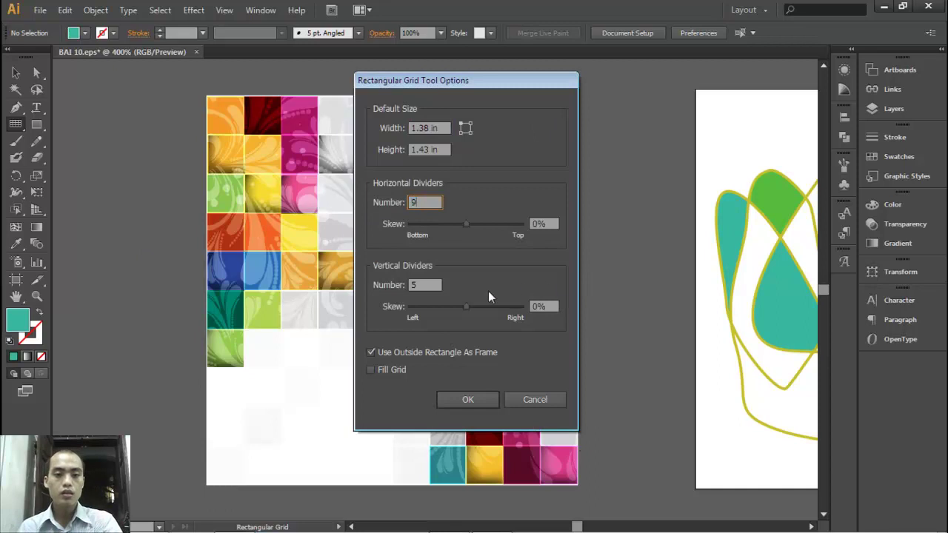
double_click(428, 288)
type("9")
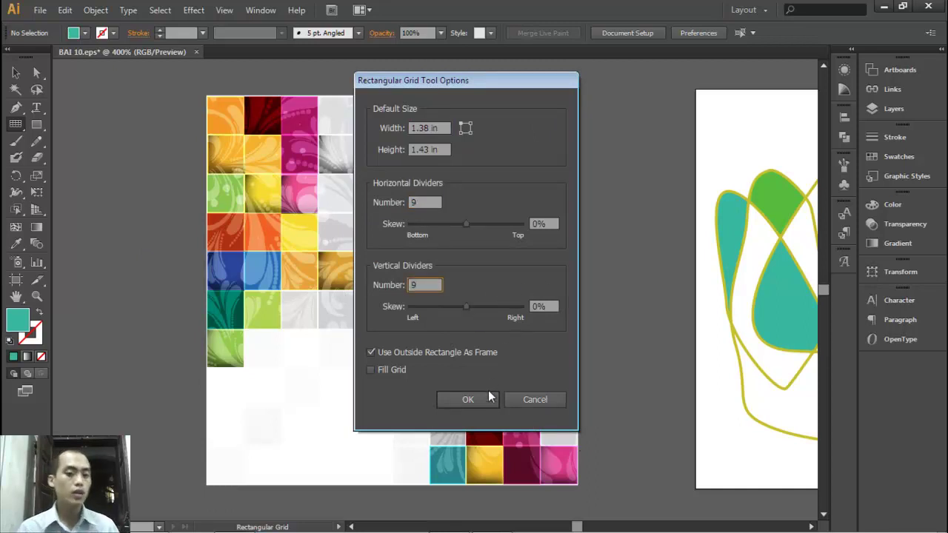
left_click(482, 400)
left_click(16, 74)
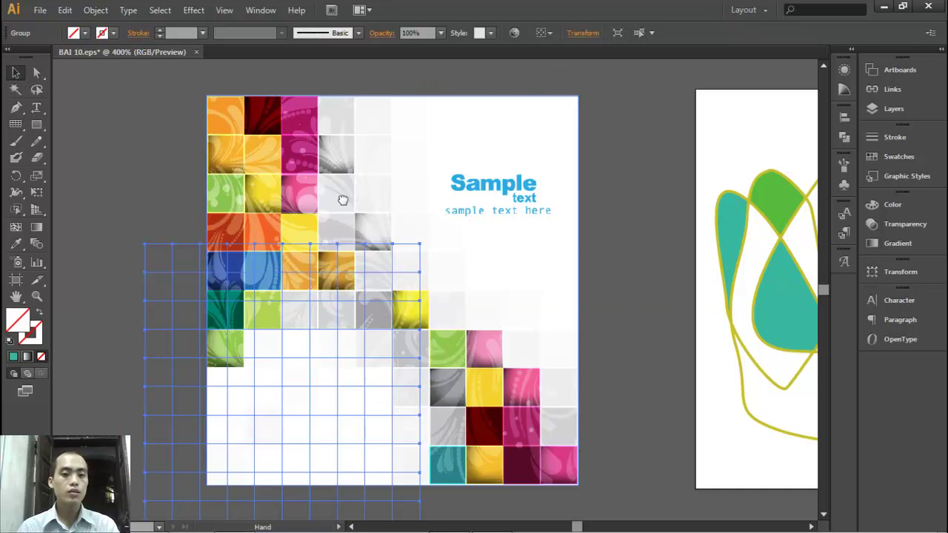
Delete everything except the new 9-divider grid, then move the grid to the upper left
left_click_drag(343, 200, 581, 175)
mouse_move(467, 259)
left_mouse_down()
mouse_move(254, 233)
mouse_move(537, 226)
left_mouse_up()
key("ctrl+shift+a")
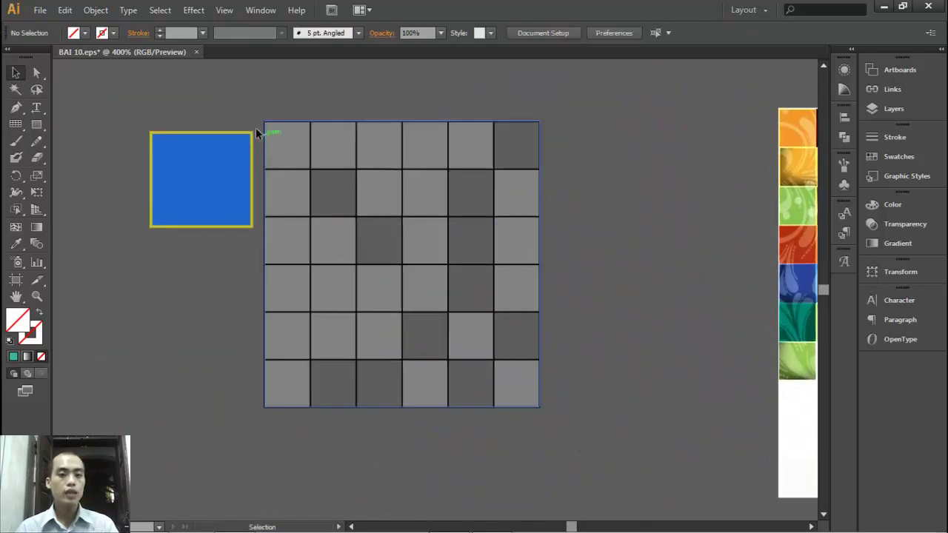
key("ctrl+a")
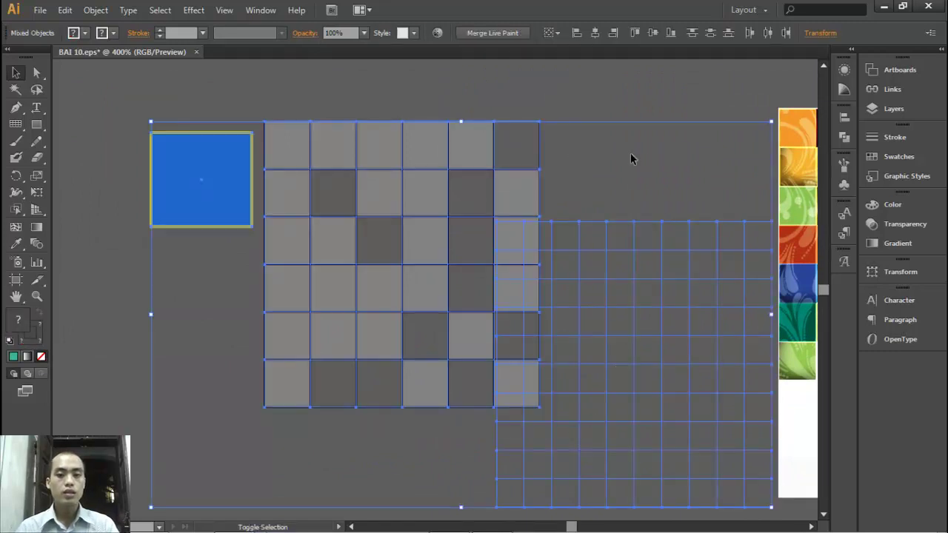
left_click(688, 290, "shift")
key("Delete")
left_click(662, 319)
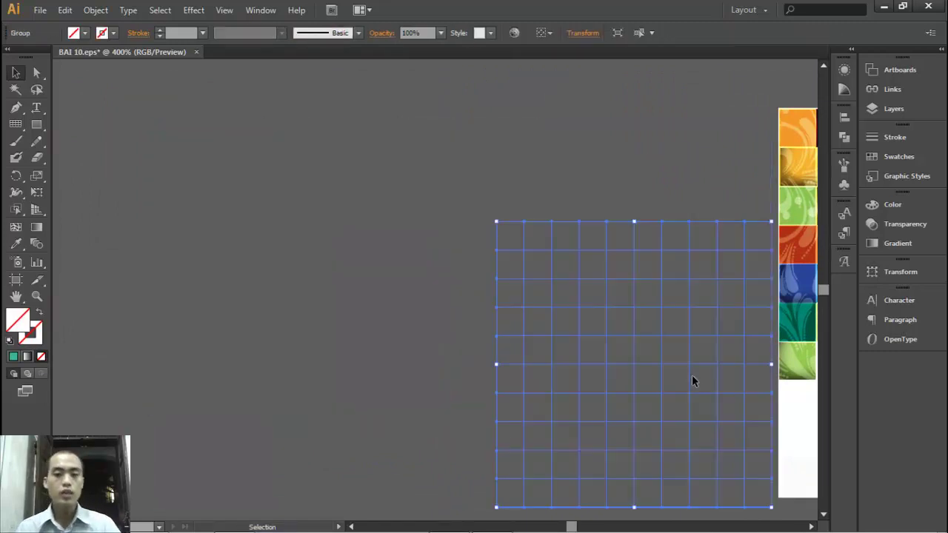
left_click_drag(662, 255, 435, 195)
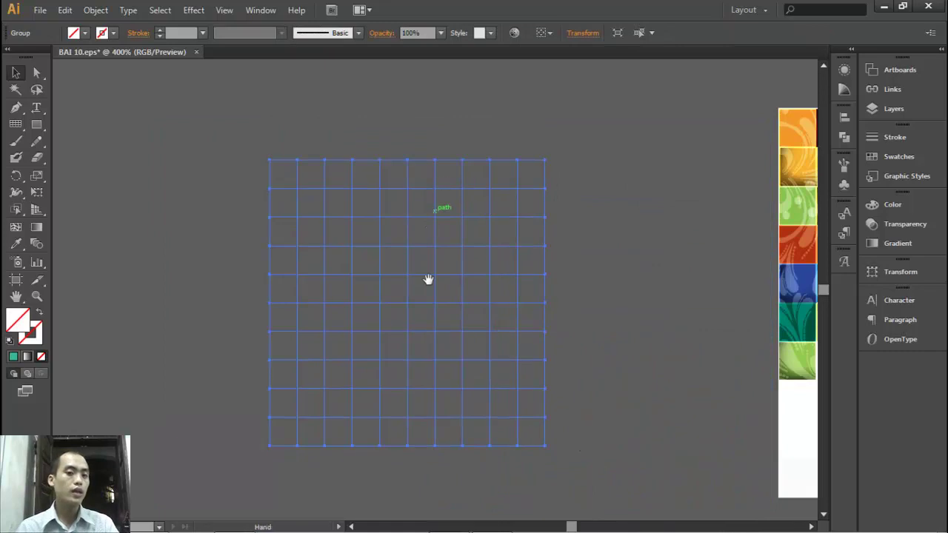
left_click_drag(427, 297, 397, 261)
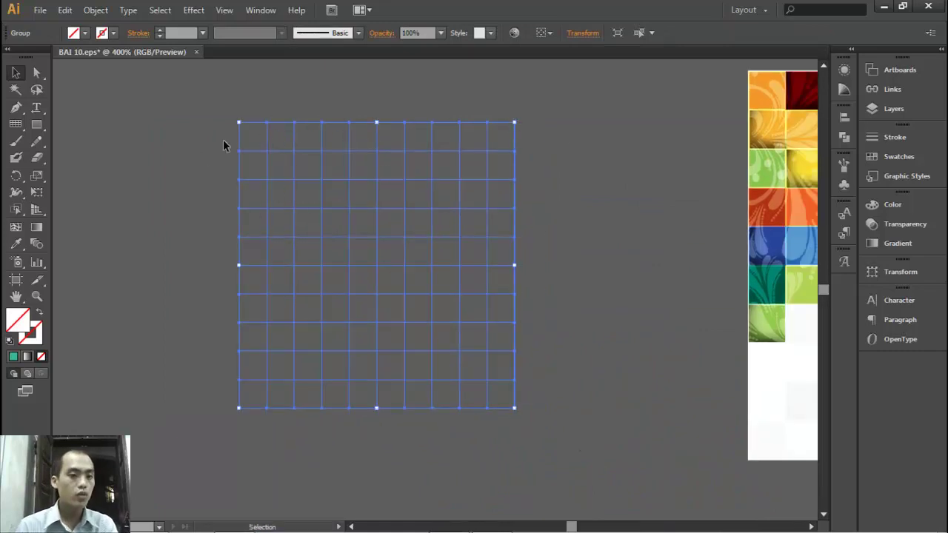
Give the grid lines a white #FFFFFF stroke at 0.5 pt weight
double_click(41, 335)
left_click_drag(326, 225, 159, 147)
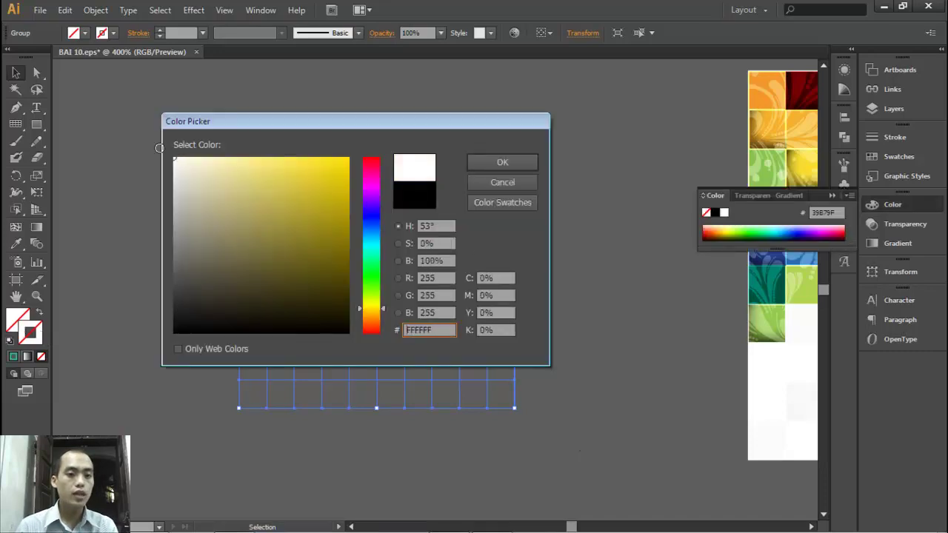
left_click(492, 157)
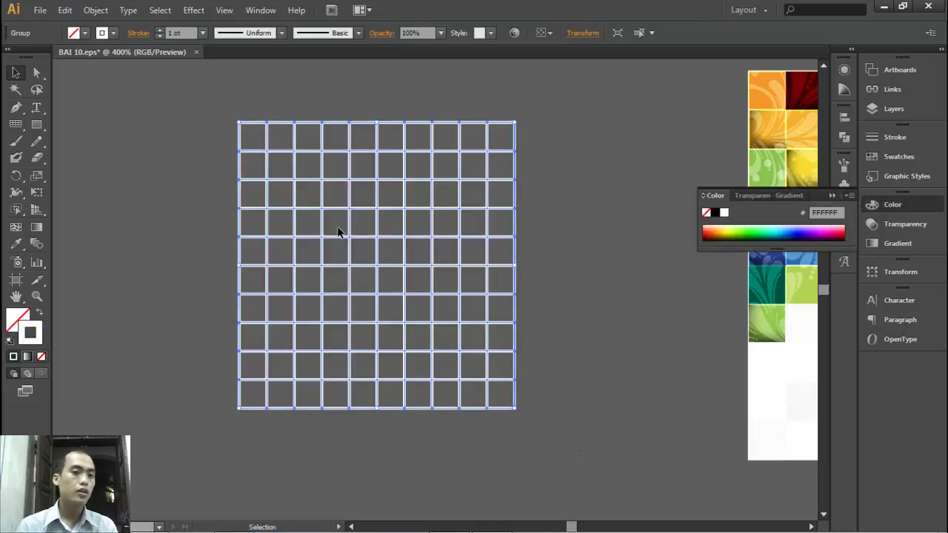
left_click(203, 33)
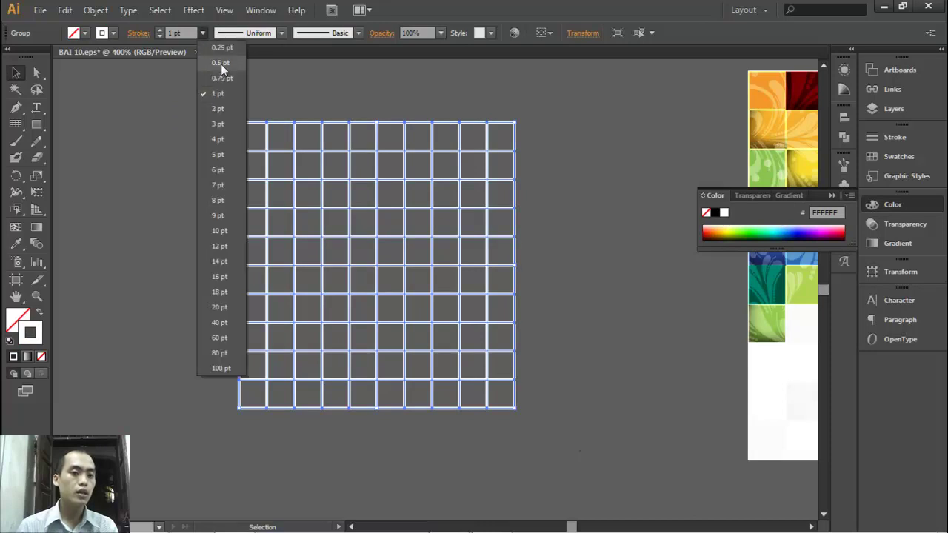
left_click(221, 64)
Zoom in to inspect the white grid lines, then zoom until the grid fills the window
left_click_drag(215, 97, 542, 269)
scroll(518, 222, "right", 5)
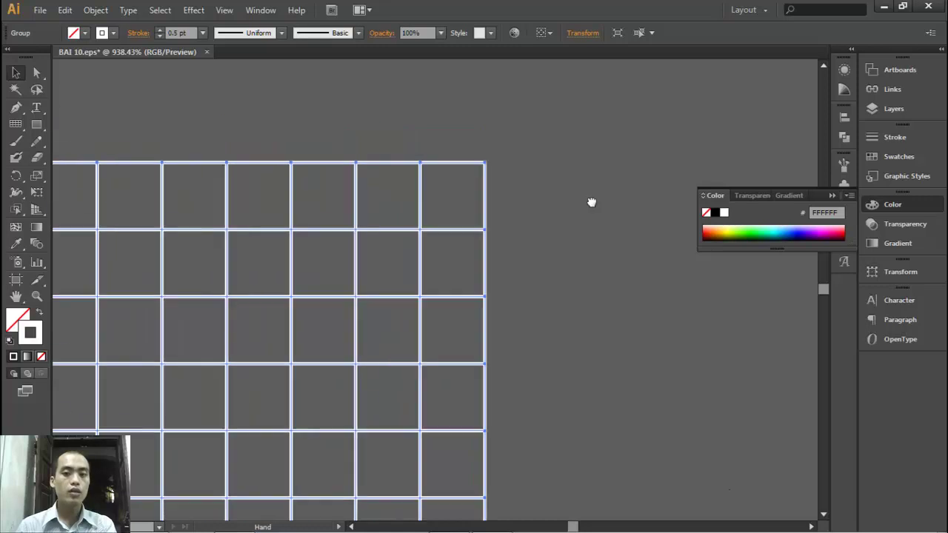
scroll(591, 202, "left", 3)
scroll(505, 200, "down", 4)
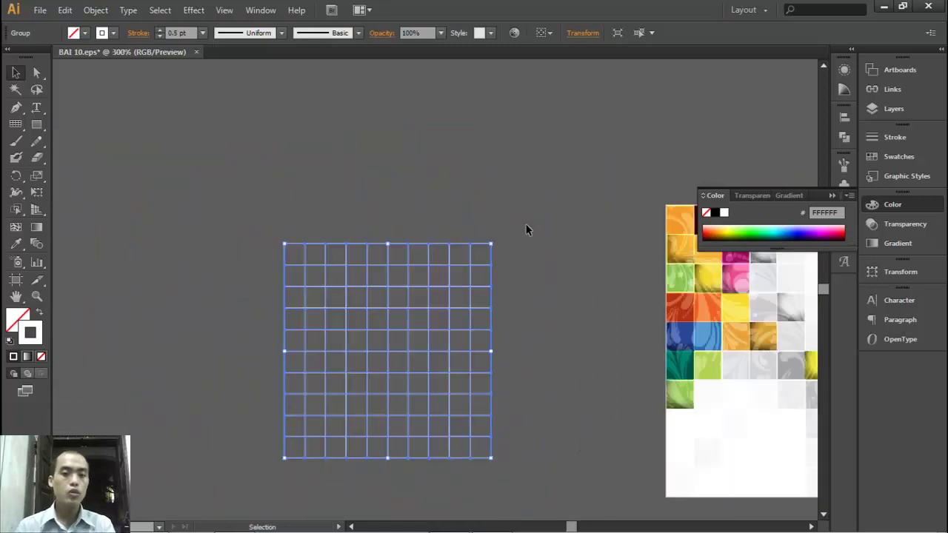
scroll(343, 197, "right", 3)
scroll(460, 239, "right", 2)
scroll(360, 237, "left", 5)
scroll(386, 235, "left", 1)
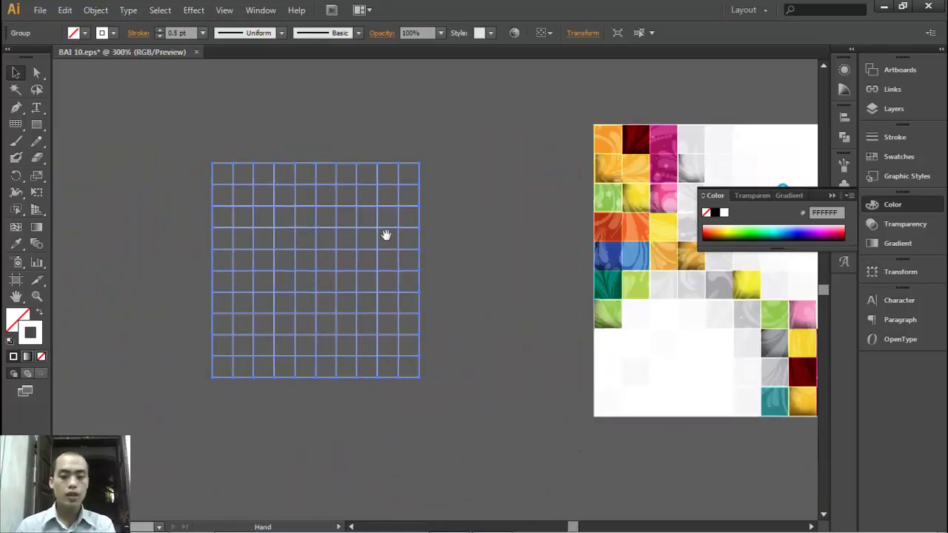
left_click_drag(141, 132, 501, 394)
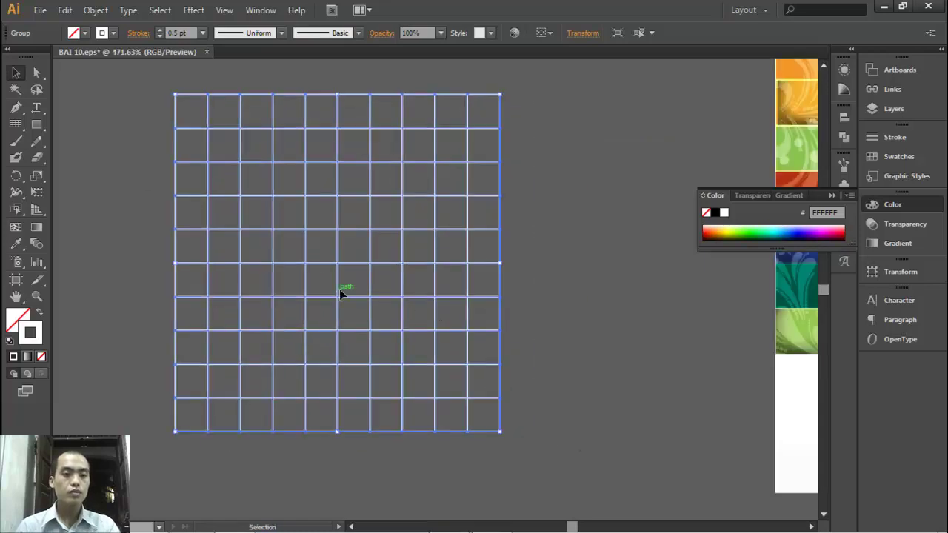
Make the grid a Live Paint group and fill its top-left cell with orange sampled from the mosaic
left_click(19, 211)
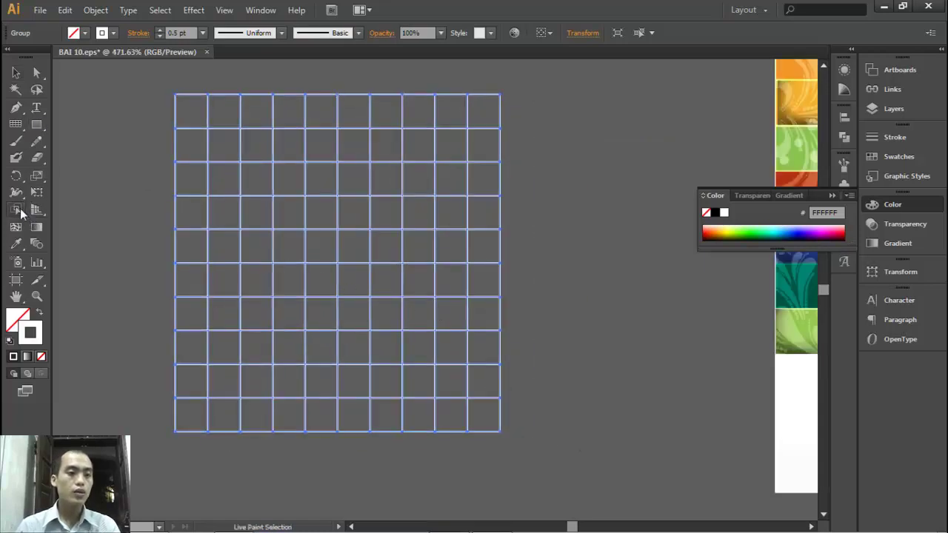
left_click_drag(26, 212, 91, 224)
key("space")
mouse_move(444, 223)
left_mouse_down()
mouse_move(314, 223)
mouse_move(279, 269)
left_mouse_up()
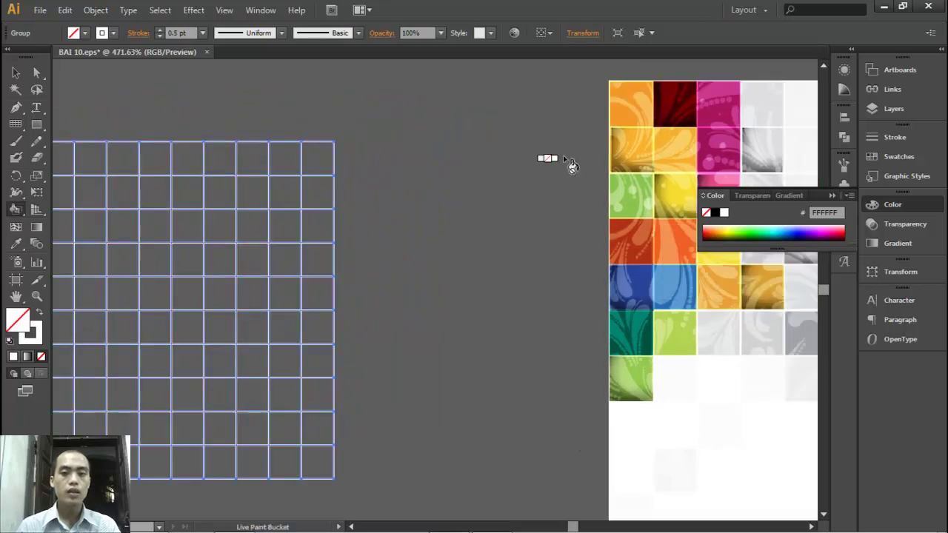
left_click(288, 183)
left_click(614, 110, "alt")
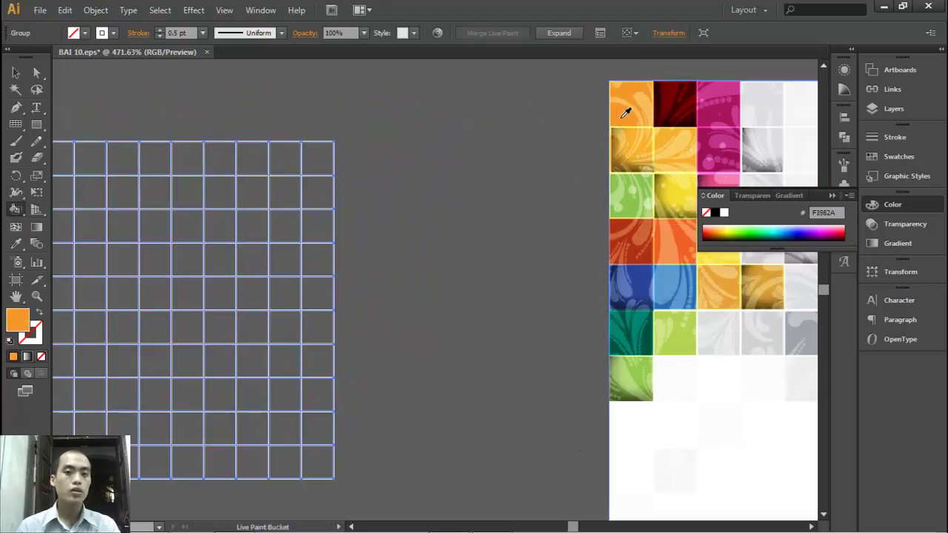
key("space")
left_click_drag(312, 191, 468, 183)
left_click(180, 152)
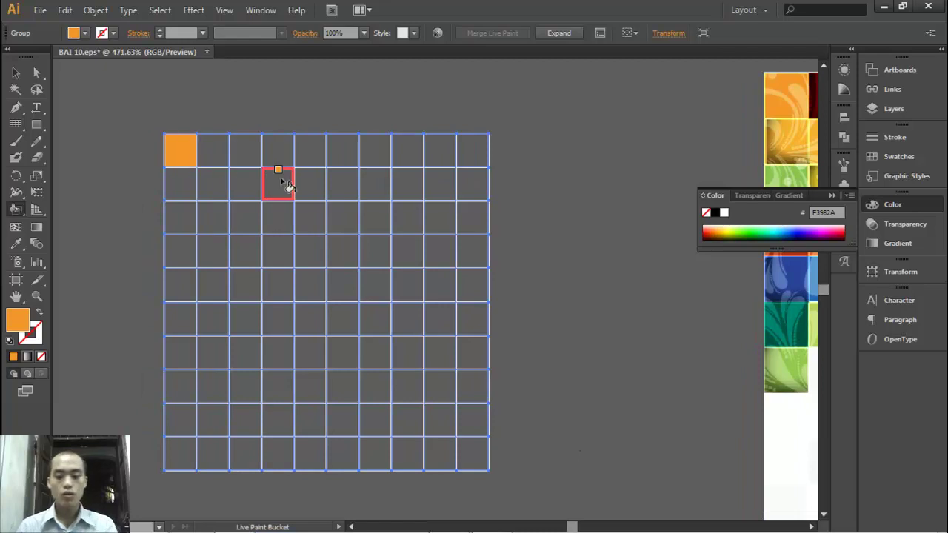
Sample dark red, magenta, orange-yellow and pink from the mosaic and fill four more top-left cells
key("ctrl+minus")
key("ctrl+minus")
key("space")
left_click_drag(481, 210, 400, 198)
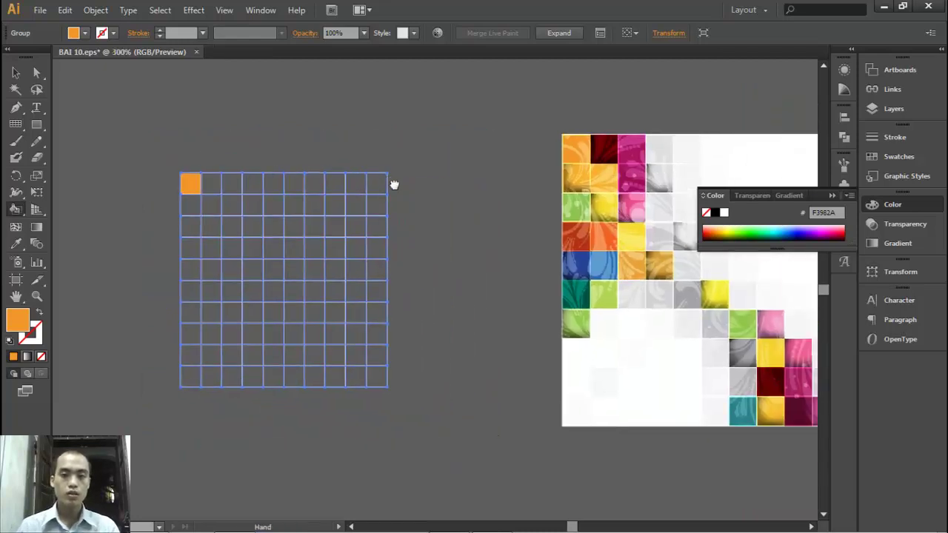
left_click(604, 143, "alt")
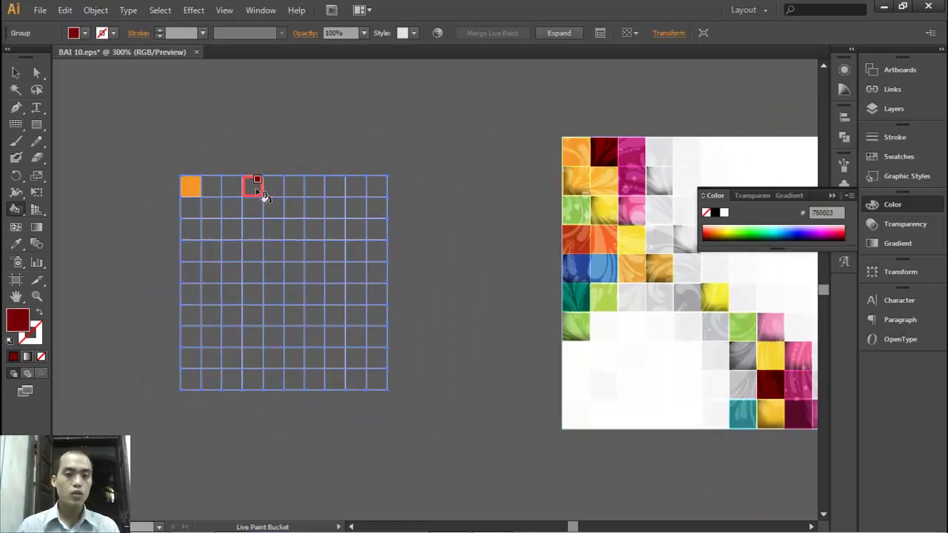
left_click(214, 190)
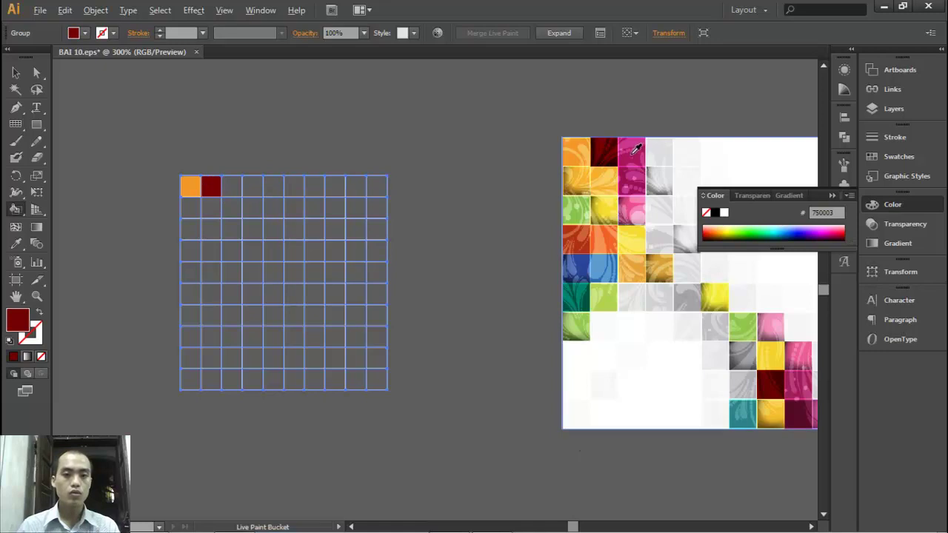
left_click(634, 149, "alt")
left_click(231, 187)
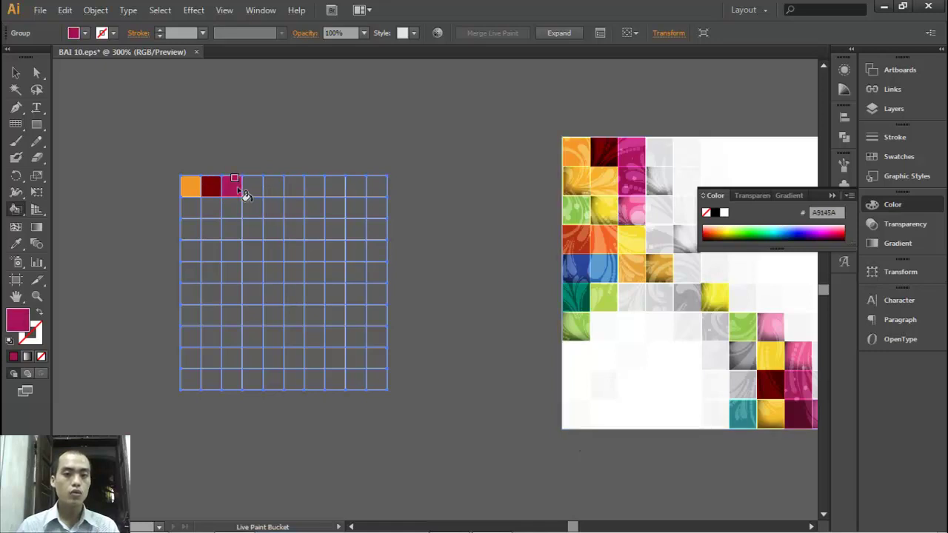
left_click(577, 175, "alt")
left_click(191, 214)
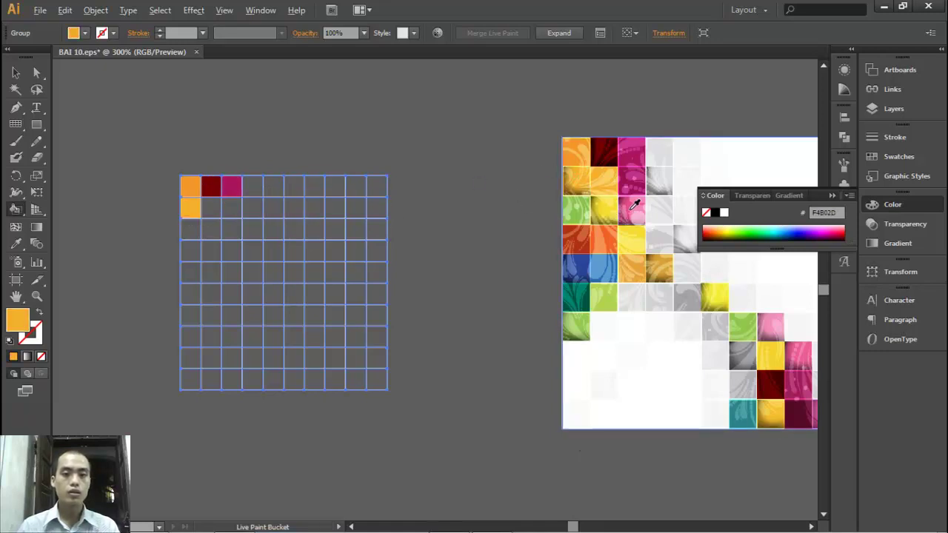
left_click(631, 208, "alt")
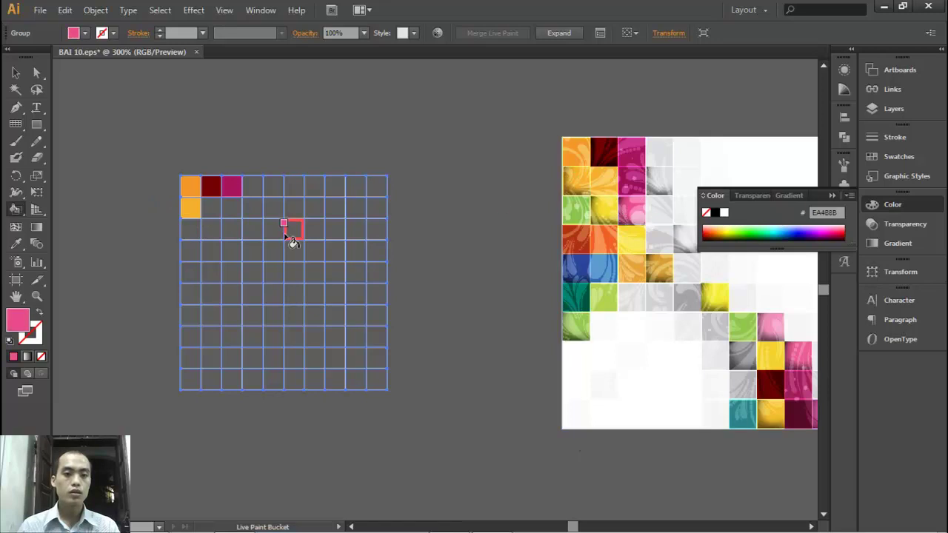
left_click(211, 213)
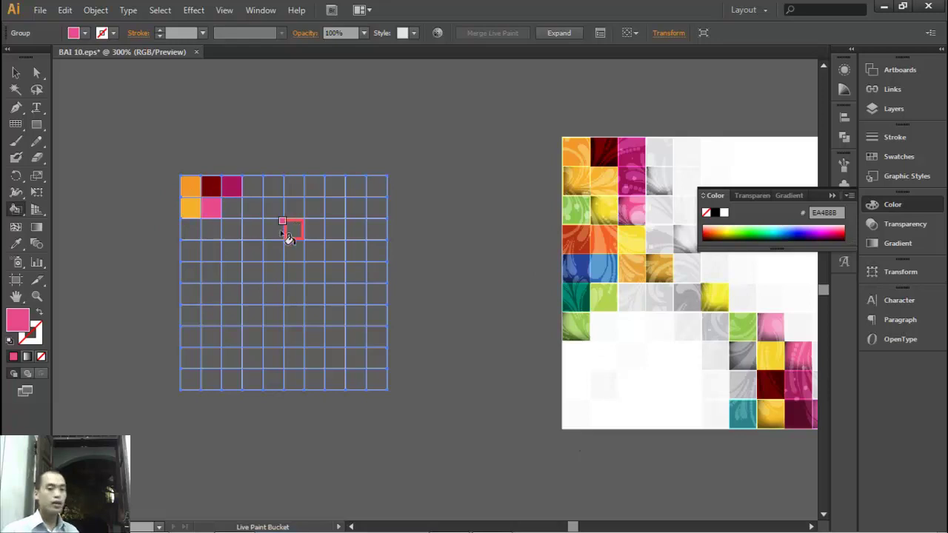
Expand the Live Paint grid into ordinary paths
key("v")
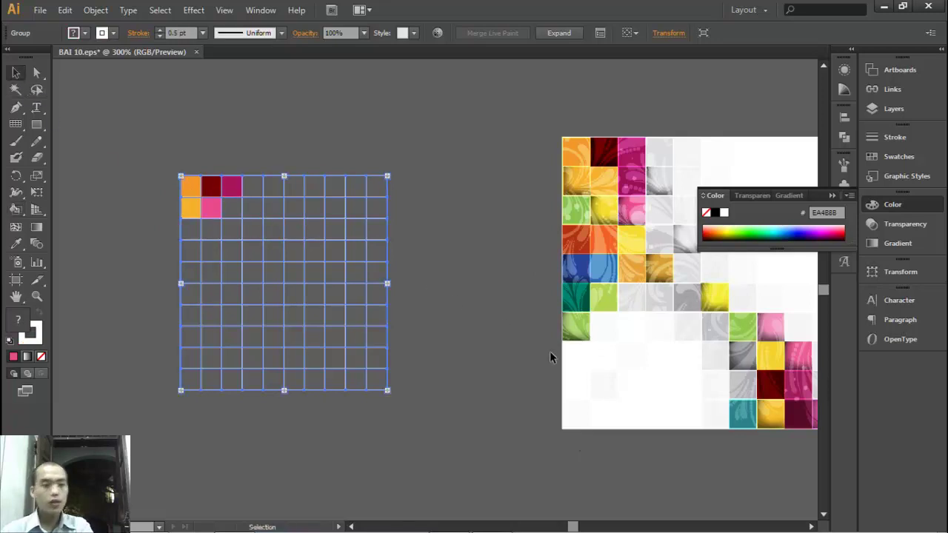
left_click_drag(159, 152, 451, 412)
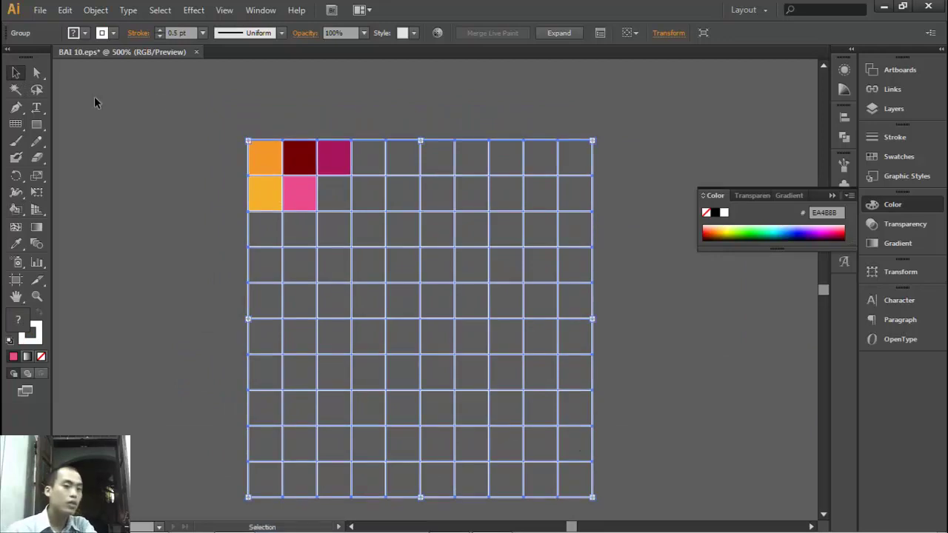
left_click(96, 10)
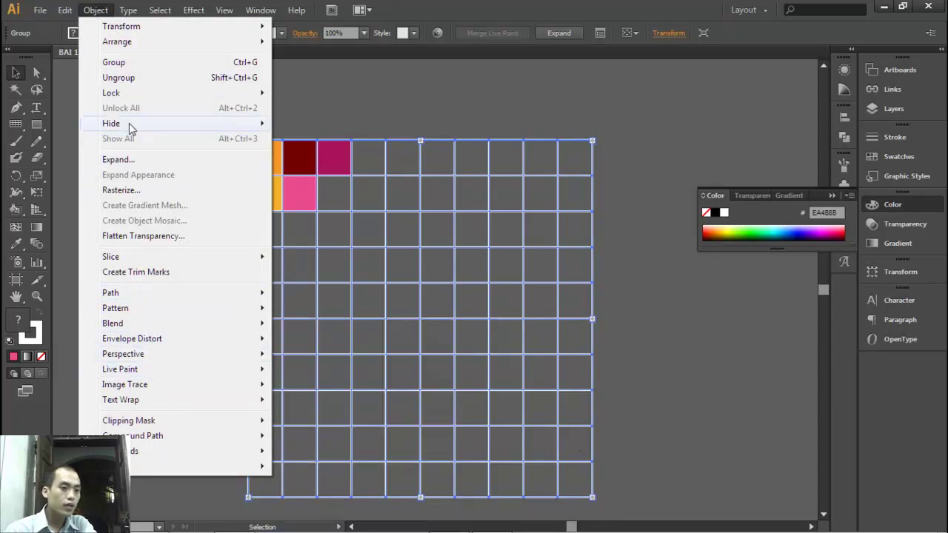
left_click(122, 160)
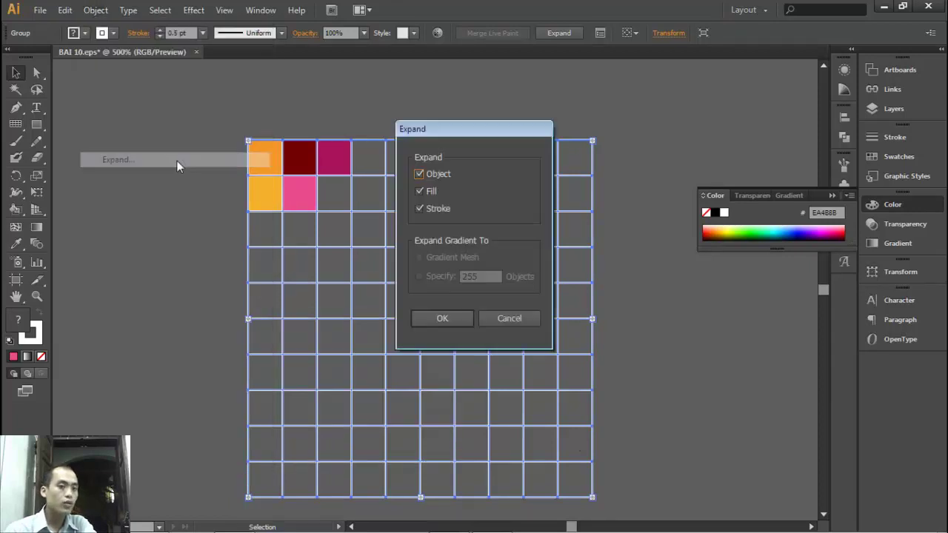
left_click(435, 319)
Ungroup the expanded grid and its coloured squares, then select the top-left orange square
right_click(270, 157)
left_click(311, 239)
right_click(281, 154)
left_click(315, 235)
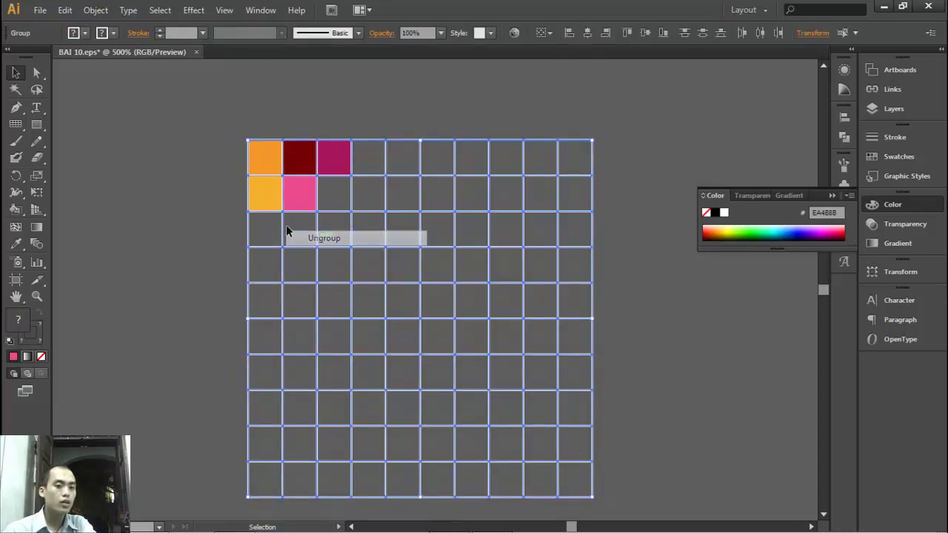
left_click(286, 224)
left_click(262, 157)
right_click(260, 184)
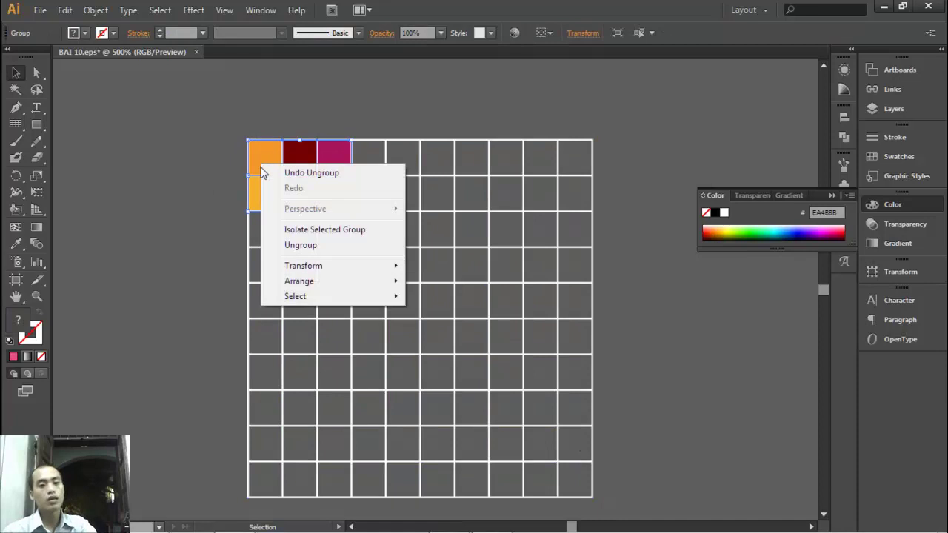
left_click(300, 246)
left_click(207, 222)
left_click(278, 170)
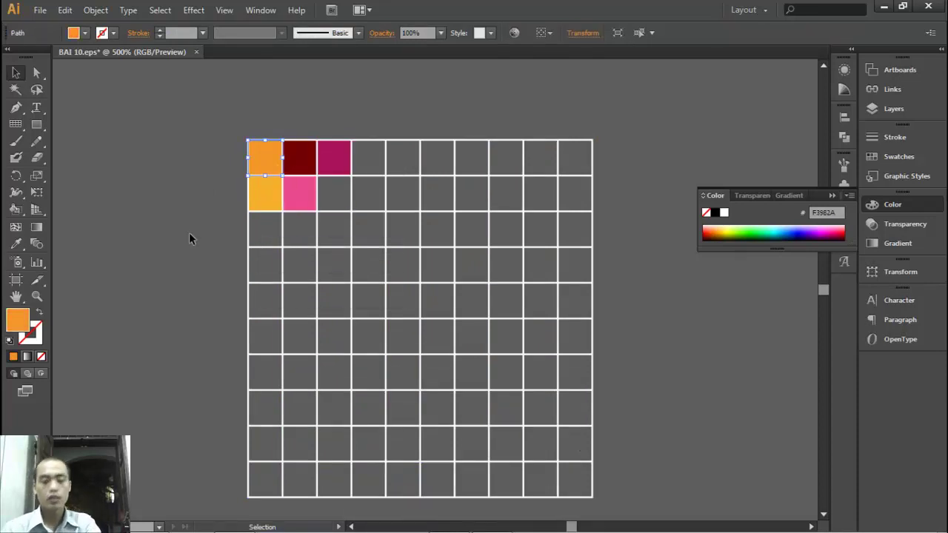
mouse_move(194, 148)
left_mouse_down()
mouse_move(353, 210)
mouse_move(297, 188)
left_mouse_up()
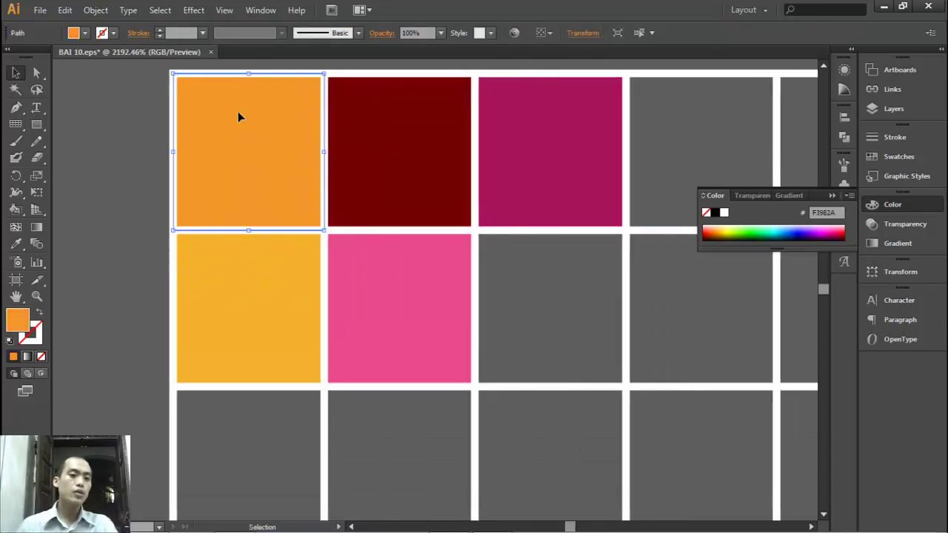
Apply a gradient fill to the top-left orange square
left_click(40, 225)
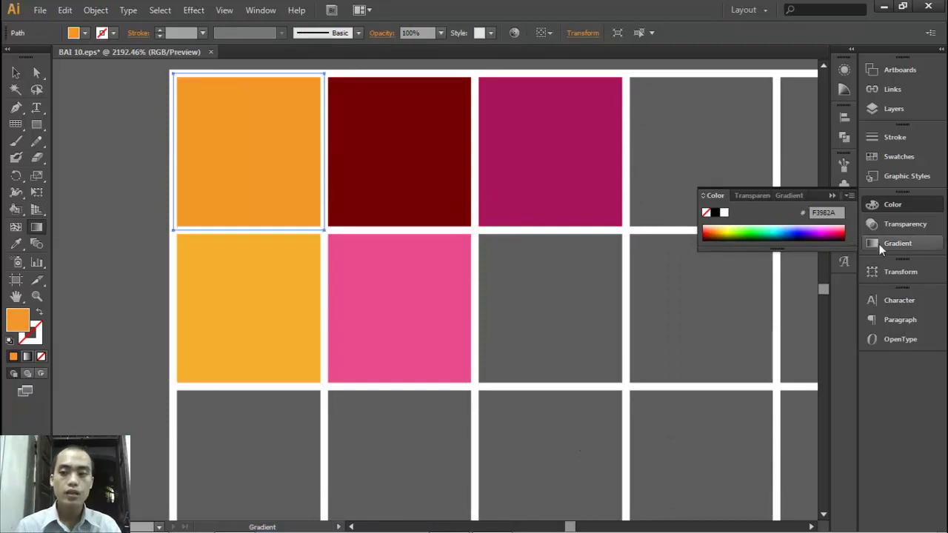
left_click(897, 246)
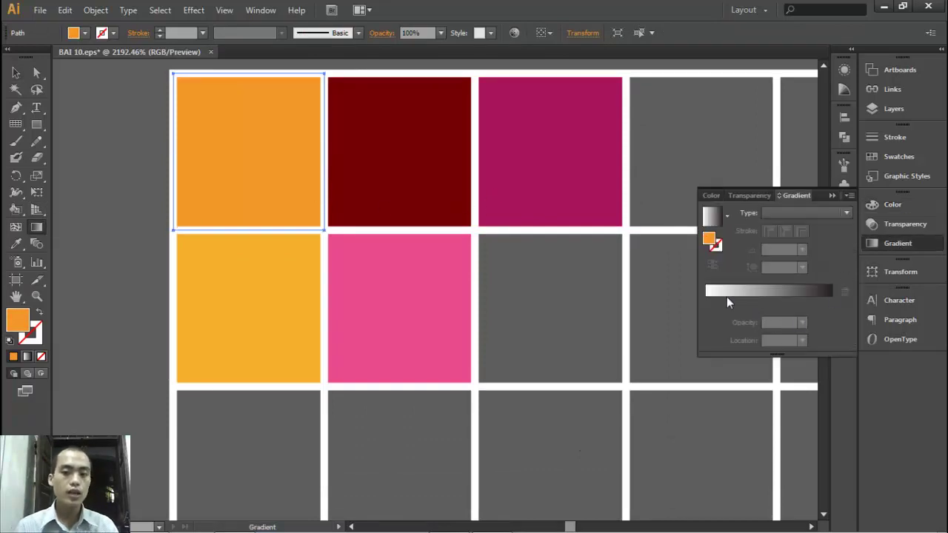
left_click(27, 357)
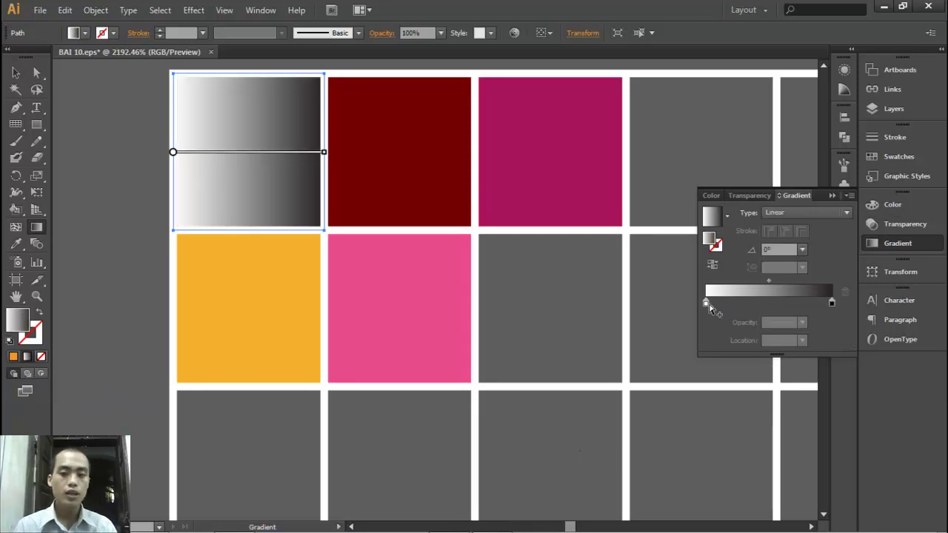
left_click(708, 303)
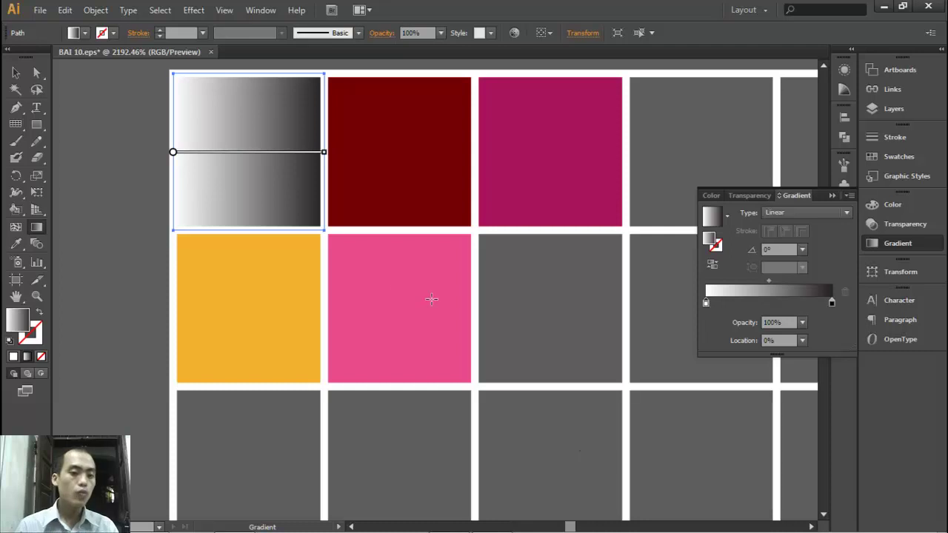
Sample orange and dark red from neighbouring squares as gradient stops with the Eyedropper
left_click(15, 243)
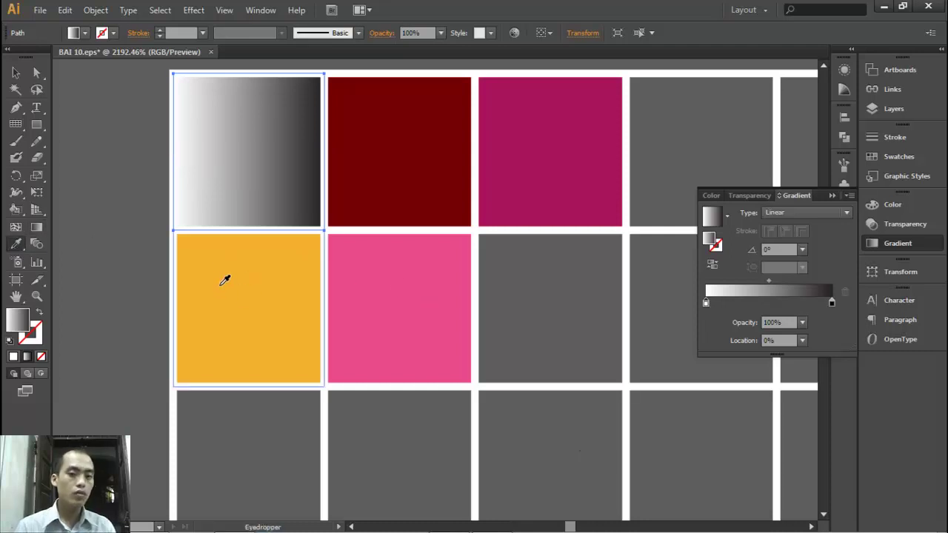
left_click(221, 284)
left_click(722, 290)
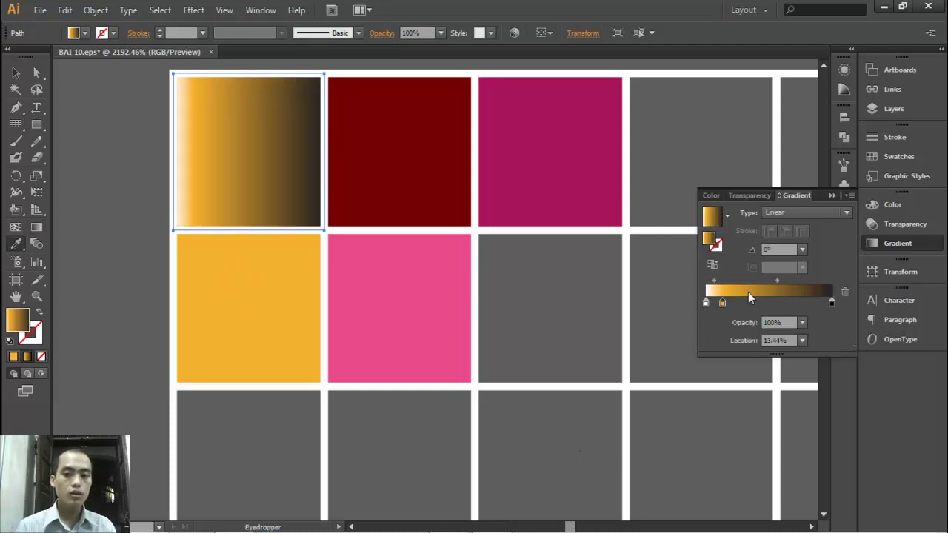
left_click(416, 149)
left_click(818, 303)
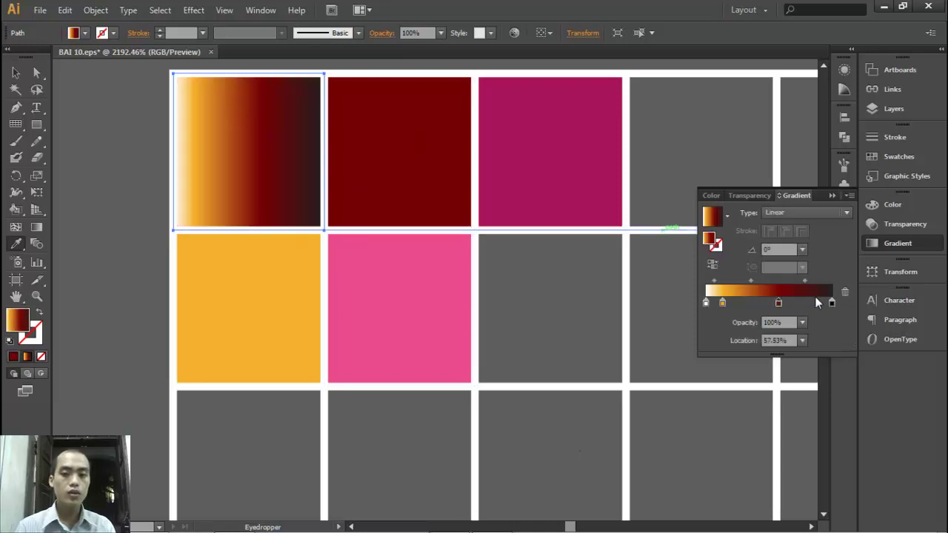
Remove the white and black stops so the gradient runs orange to dark red
left_click_drag(830, 302, 828, 333)
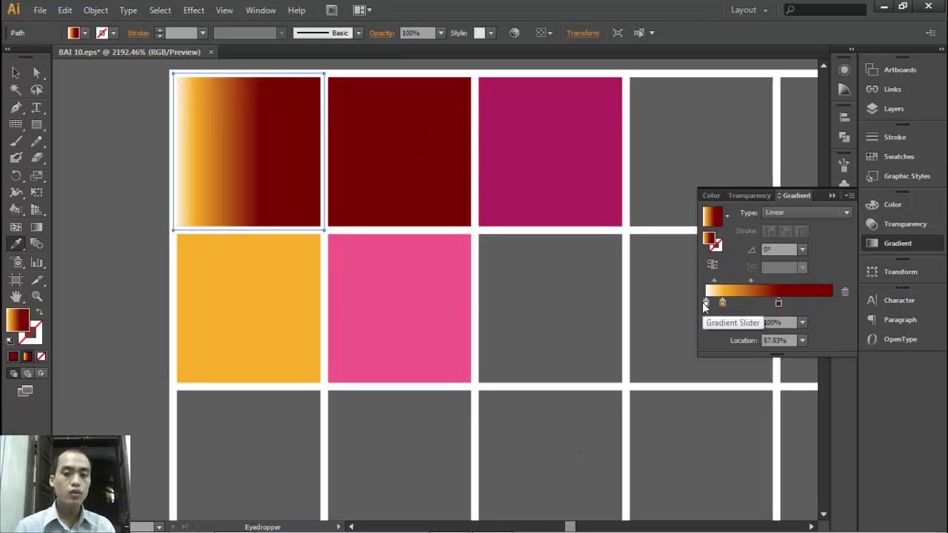
mouse_move(706, 302)
left_mouse_down()
mouse_move(700, 326)
mouse_move(706, 302)
left_mouse_up()
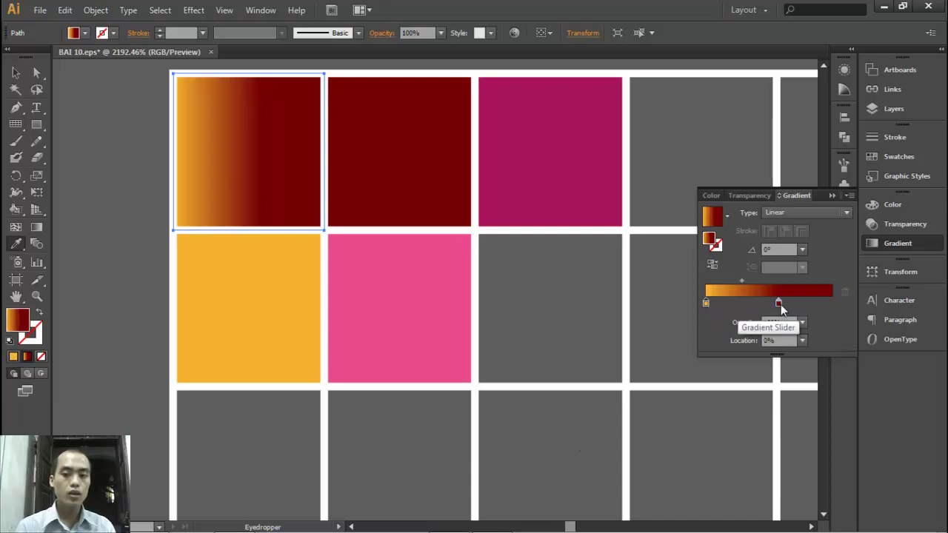
left_click_drag(779, 303, 831, 303)
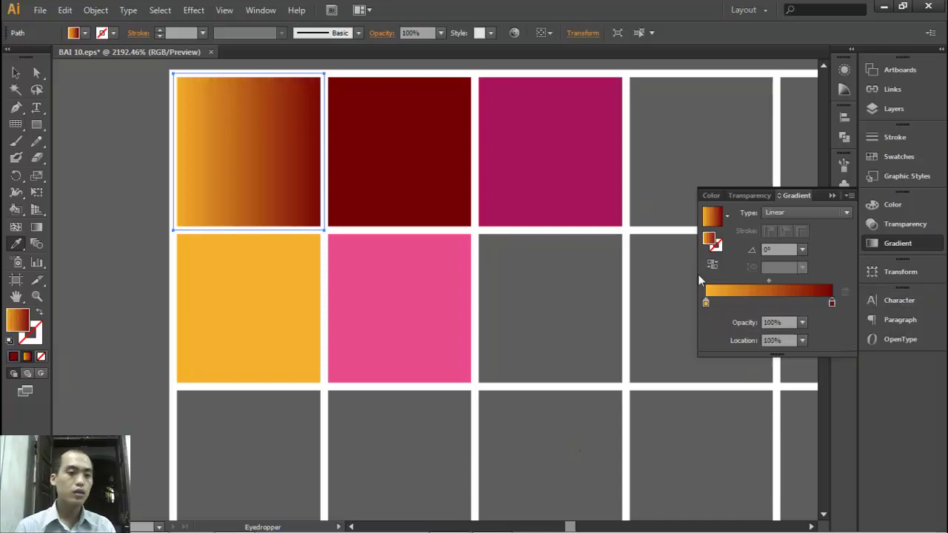
left_click(842, 212)
Make the gradient radial, aim it diagonally, and test reversing its colours
left_click(792, 249)
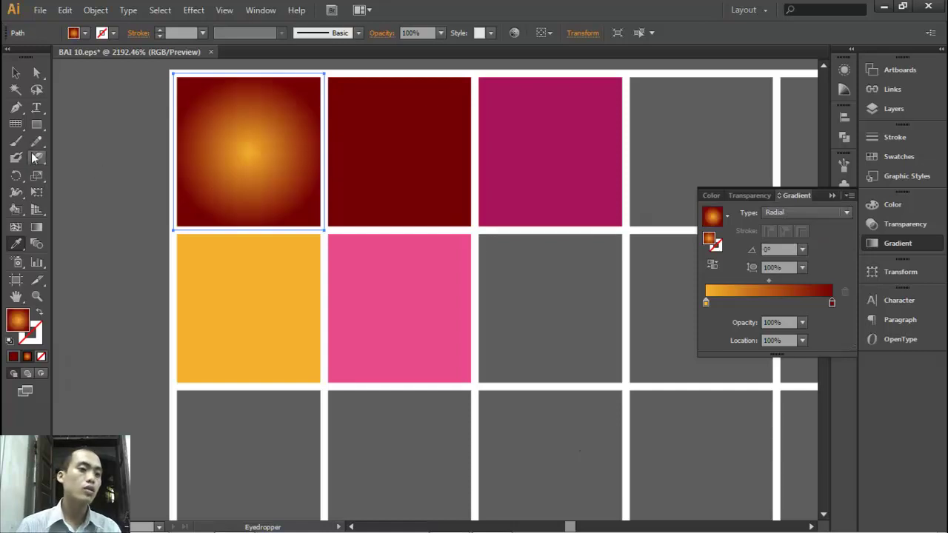
left_click(36, 226)
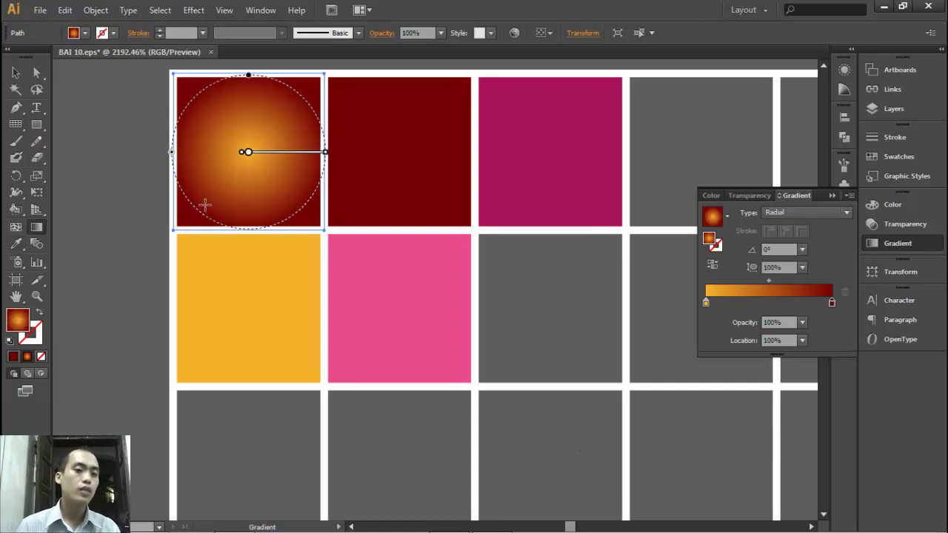
left_click_drag(206, 205, 295, 83)
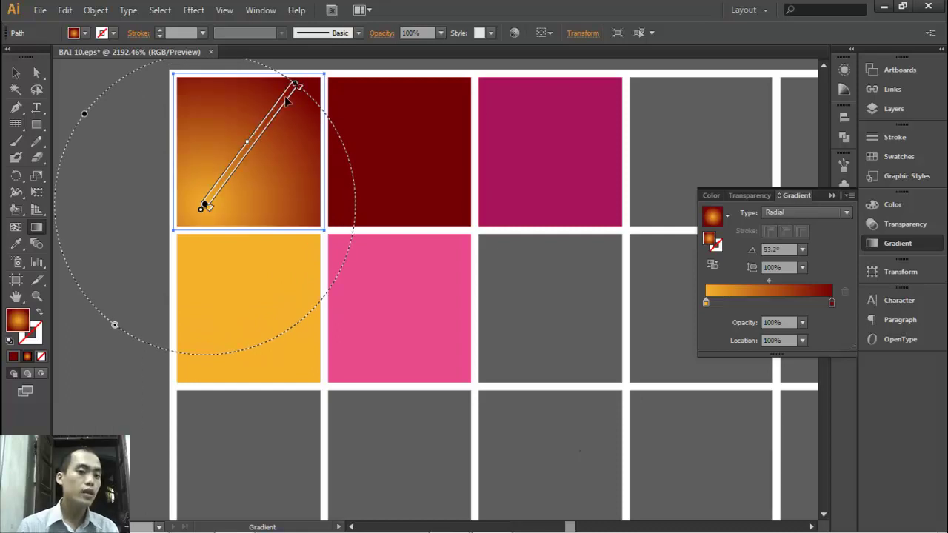
left_click(712, 265)
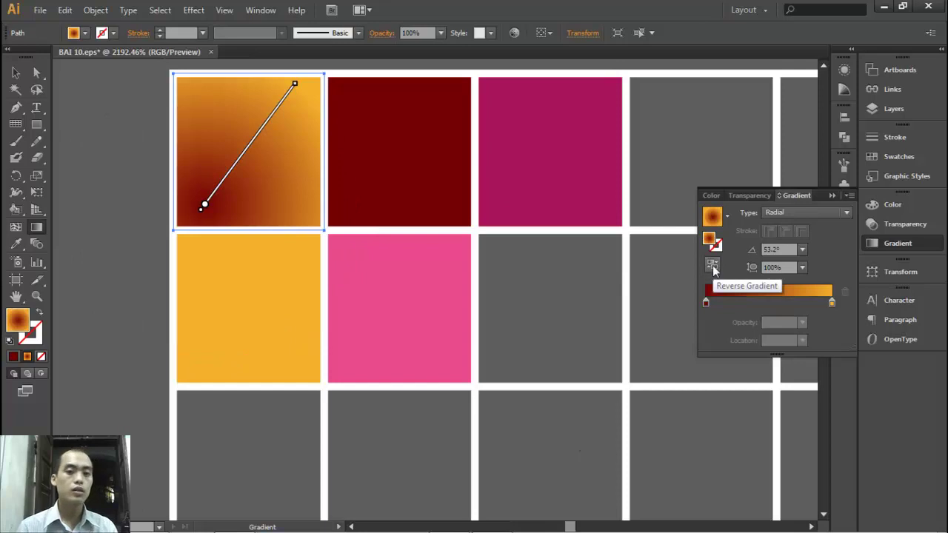
left_click(712, 267)
mouse_move(274, 129)
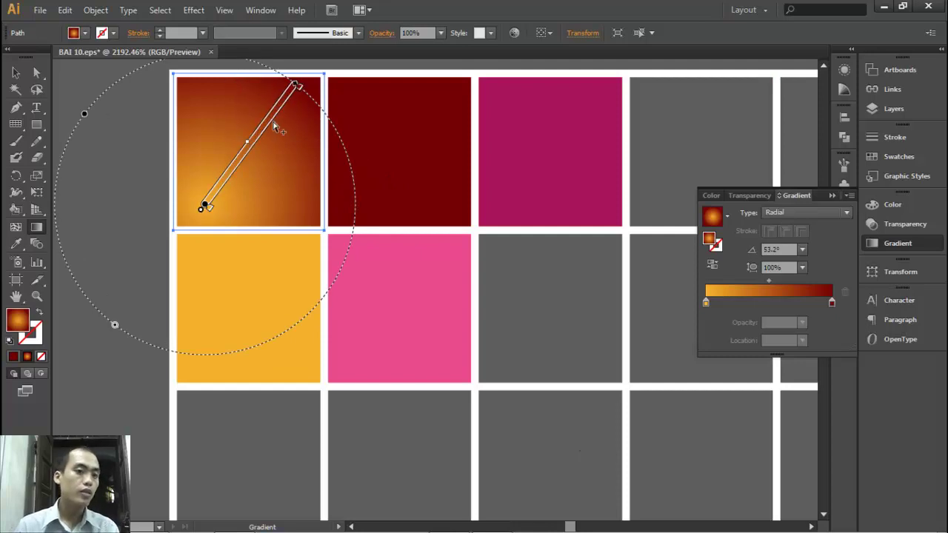
Redraw the radial gradient so its orange glow sits near the top-right corner
left_click_drag(268, 93, 202, 222)
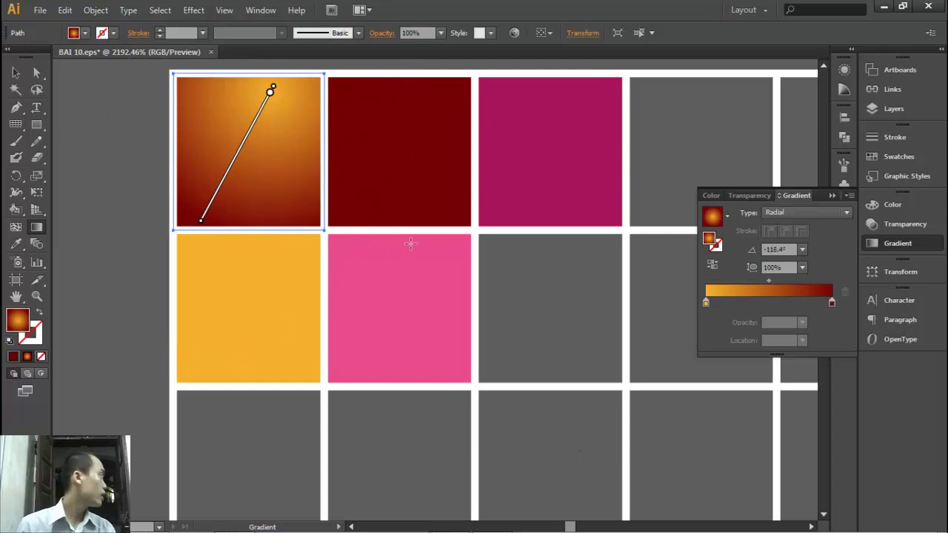
scroll(410, 243, "up", 1)
left_click_drag(304, 120, 200, 214)
left_click(16, 73)
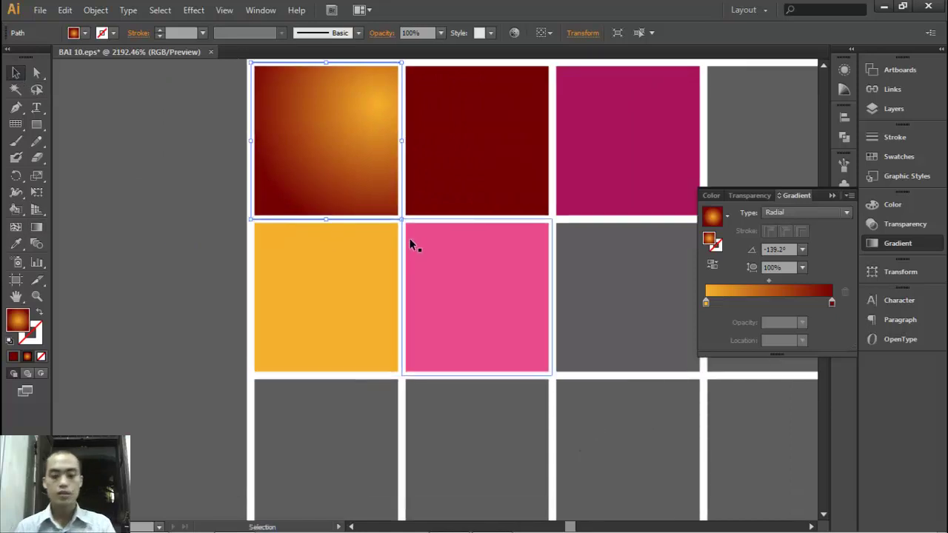
Zoom out and move the floral pattern next to the grid
key("ctrl+minus")
key("ctrl+minus")
key("ctrl+minus")
key("ctrl+minus")
scroll(412, 248, "down", 5)
scroll(411, 248, "right", 4)
scroll(423, 205, "right", 2)
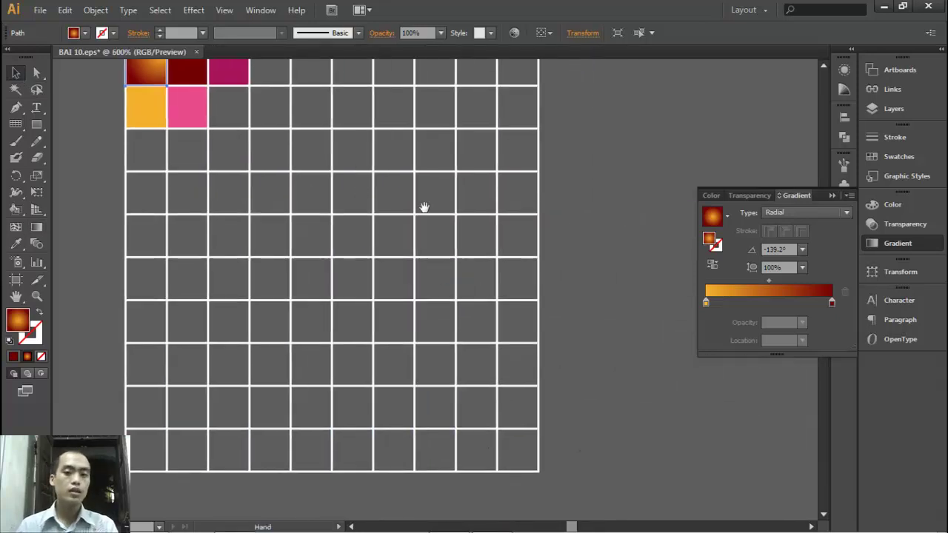
scroll(415, 267, "right", 1)
scroll(414, 266, "up", 2)
key("ctrl+minus")
key("ctrl+minus")
key("ctrl+minus")
key("ctrl+minus")
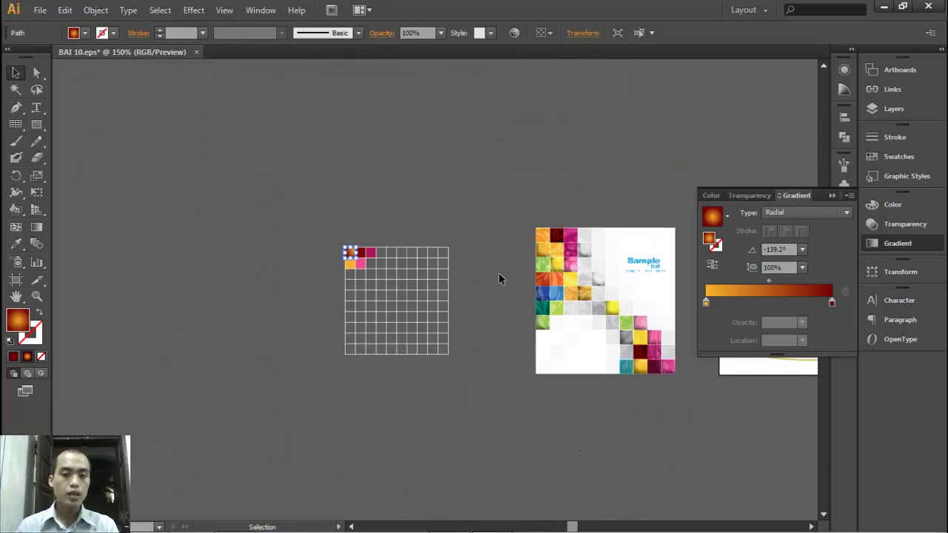
scroll(504, 276, "down", 2)
scroll(504, 277, "right", 4)
scroll(635, 183, "right", 2)
mouse_move(648, 194)
left_mouse_down()
mouse_move(252, 246)
mouse_move(175, 344)
left_mouse_up()
scroll(336, 271, "down", 2)
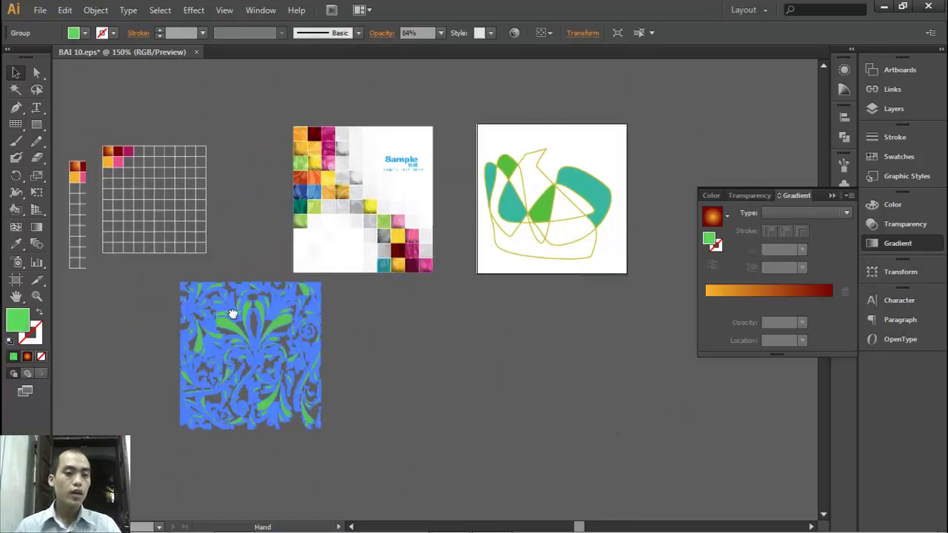
scroll(337, 272, "left", 4)
left_click_drag(252, 218, 491, 406)
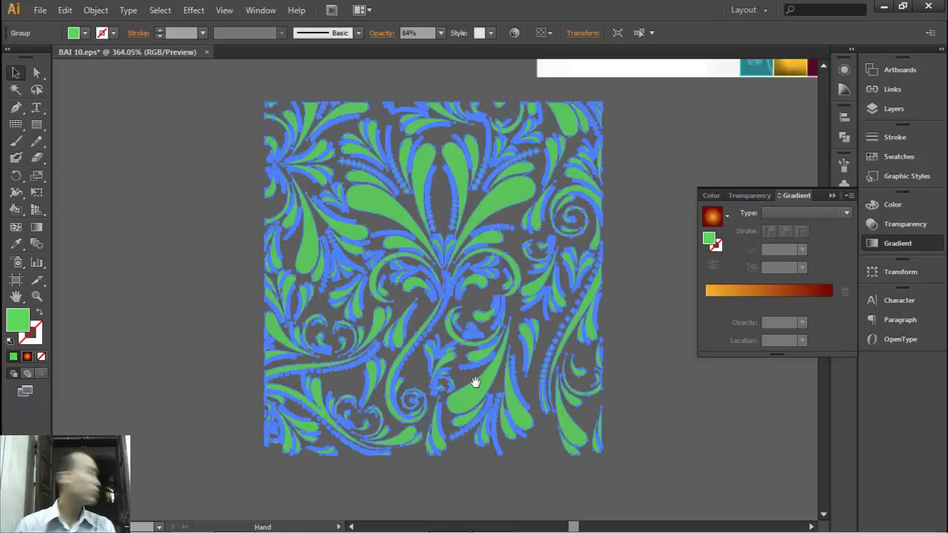
Change the floral pattern's fill from green to white (FFFFFF)
double_click(18, 321)
left_click_drag(289, 230, 158, 148)
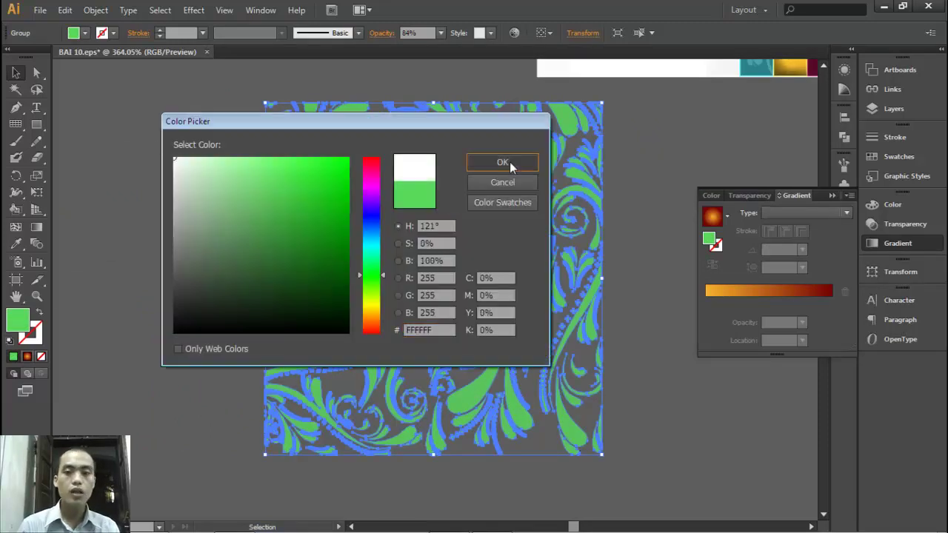
left_click(510, 162)
Keep the pattern's blending mode as Soft Light at 84% opacity
left_click(752, 196)
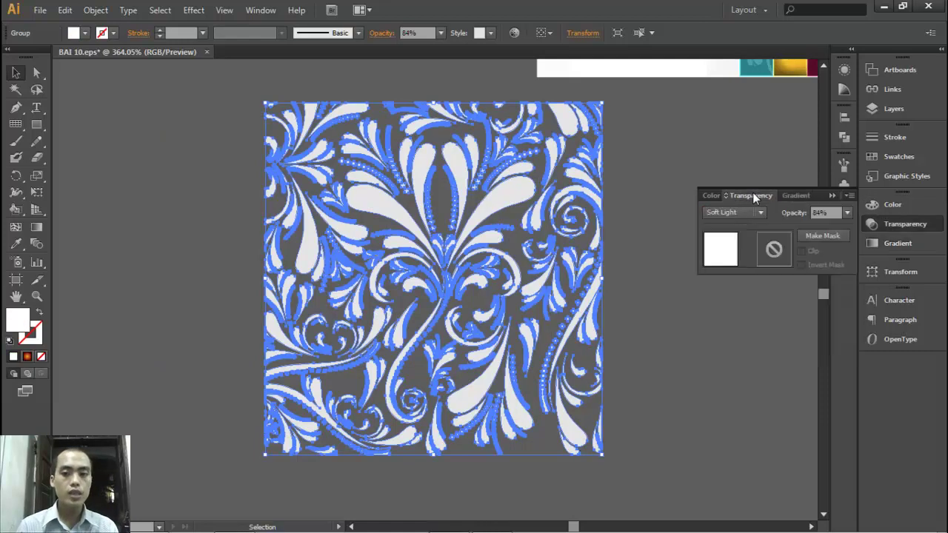
left_click(731, 212)
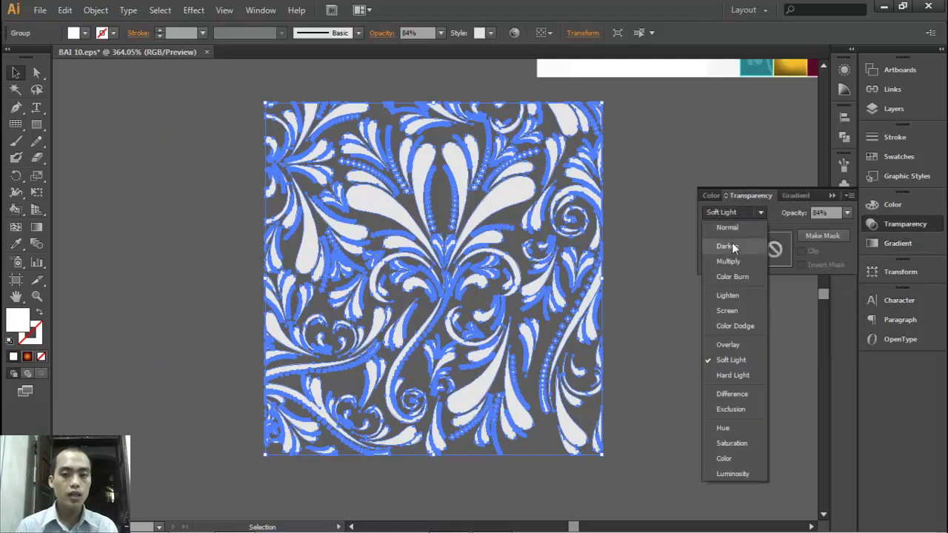
left_click(743, 359)
Move the white floral pattern up over the grid, undoing an accidental grid move
mouse_move(351, 217)
left_mouse_down()
mouse_move(525, 301)
mouse_move(557, 337)
left_mouse_up()
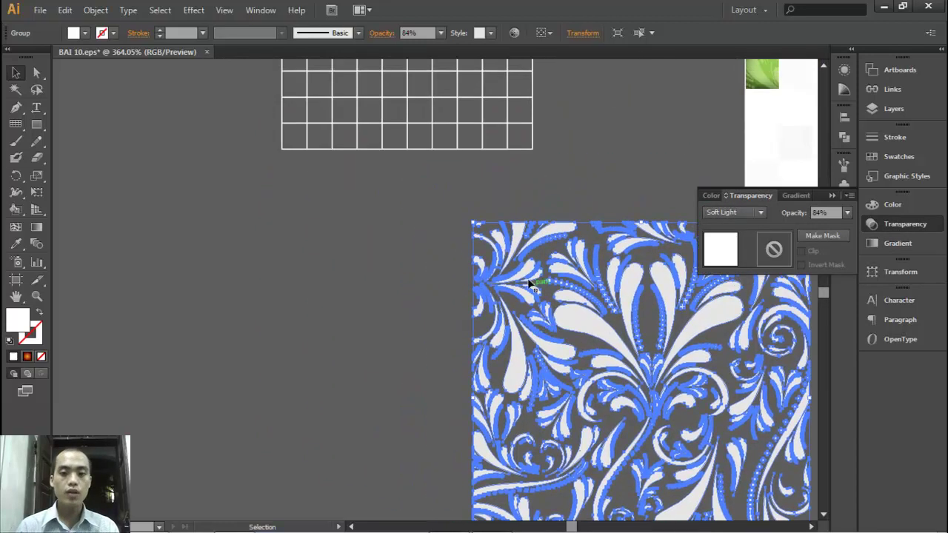
mouse_move(546, 275)
left_mouse_down()
mouse_move(441, 150)
mouse_move(521, 357)
left_mouse_up()
left_click_drag(447, 163, 528, 374)
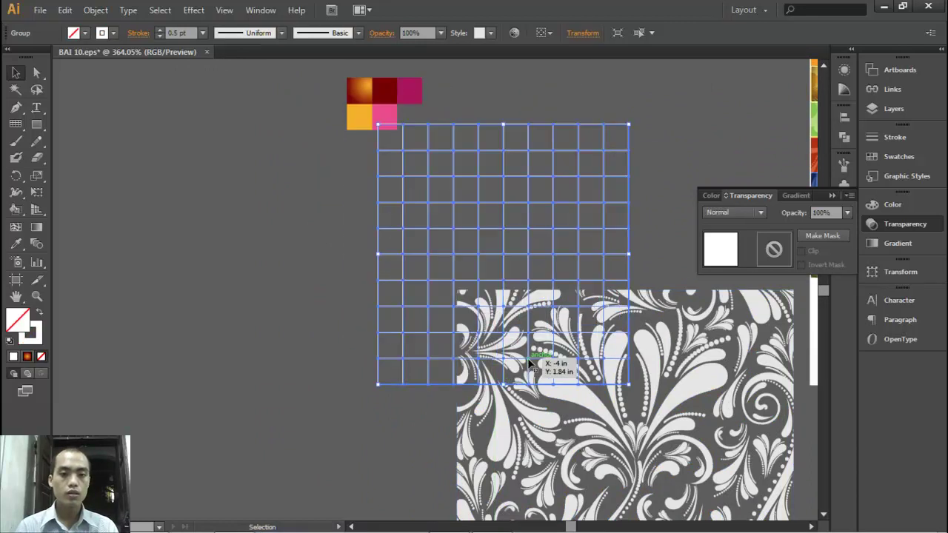
key("ctrl+z")
left_click_drag(660, 373, 542, 162)
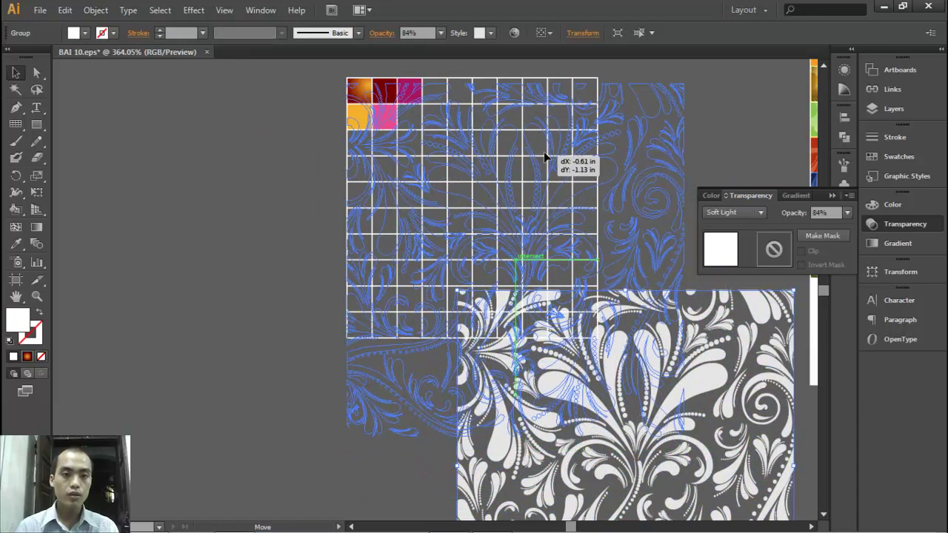
left_click_drag(541, 162, 554, 152)
Scale the floral pattern down to match the grid's size
key("ctrl+minus")
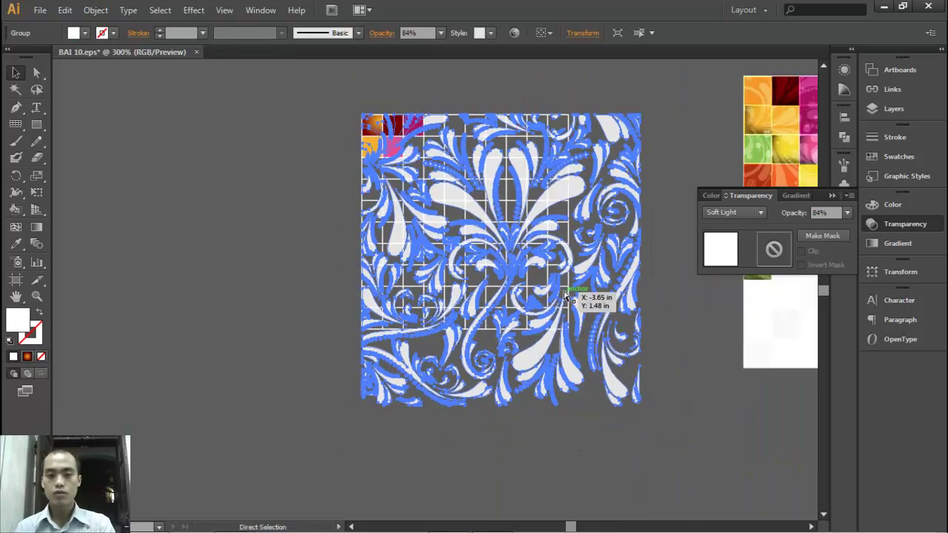
key("ctrl+minus")
left_click_drag(575, 372, 530, 324)
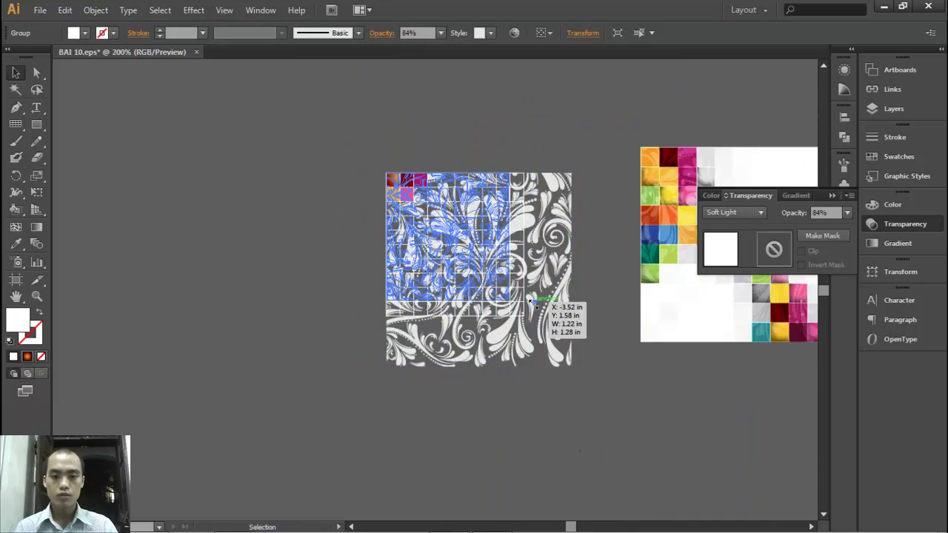
left_click_drag(528, 322, 448, 215)
left_click(346, 229)
Set the floral pattern group's opacity to 50% and check the tinted cells
key("ctrl+space")
left_click(418, 198)
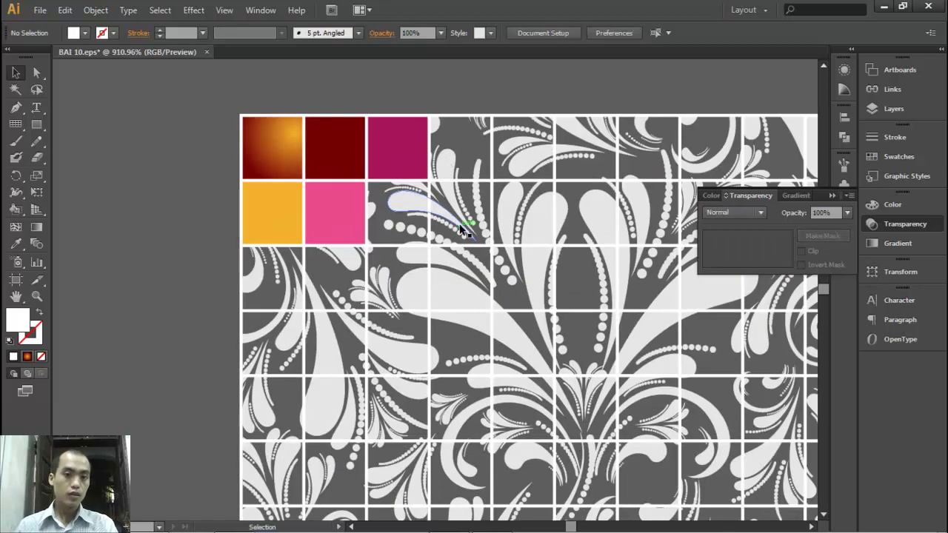
left_click(448, 215)
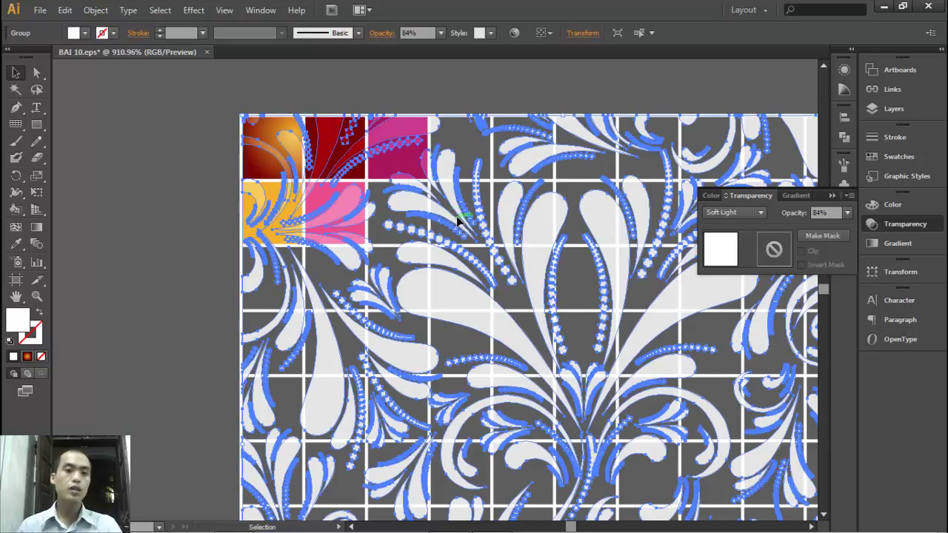
left_click(185, 191)
left_click_drag(215, 103, 441, 242)
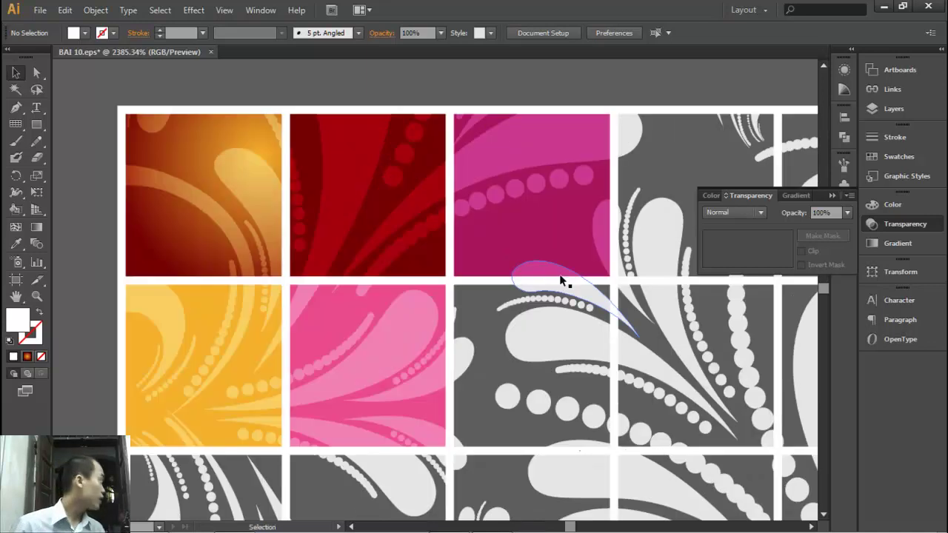
left_click(364, 336)
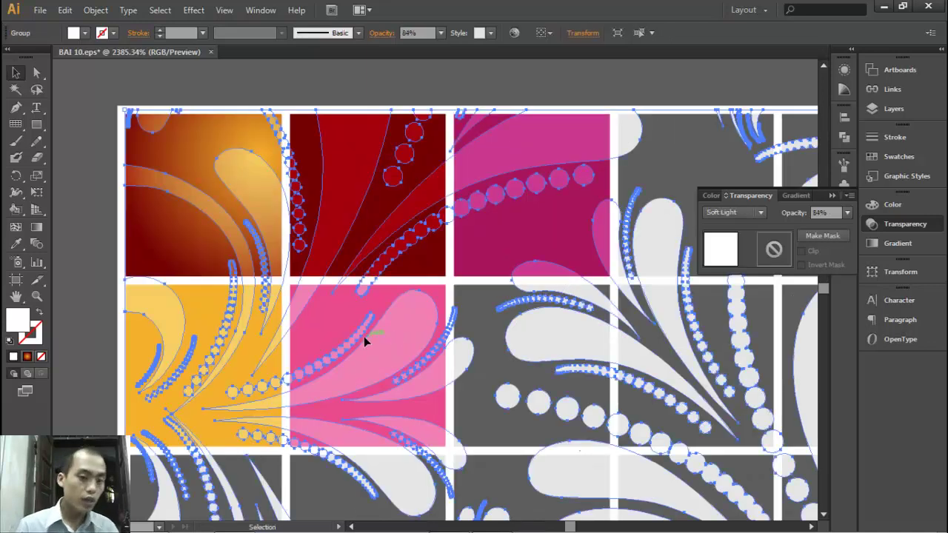
left_click(440, 32)
left_click(457, 125)
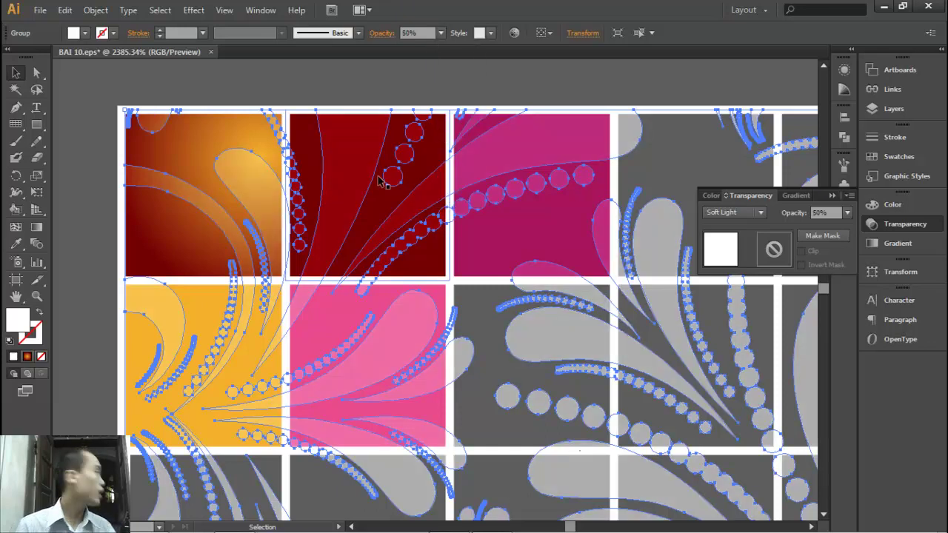
left_click(365, 79)
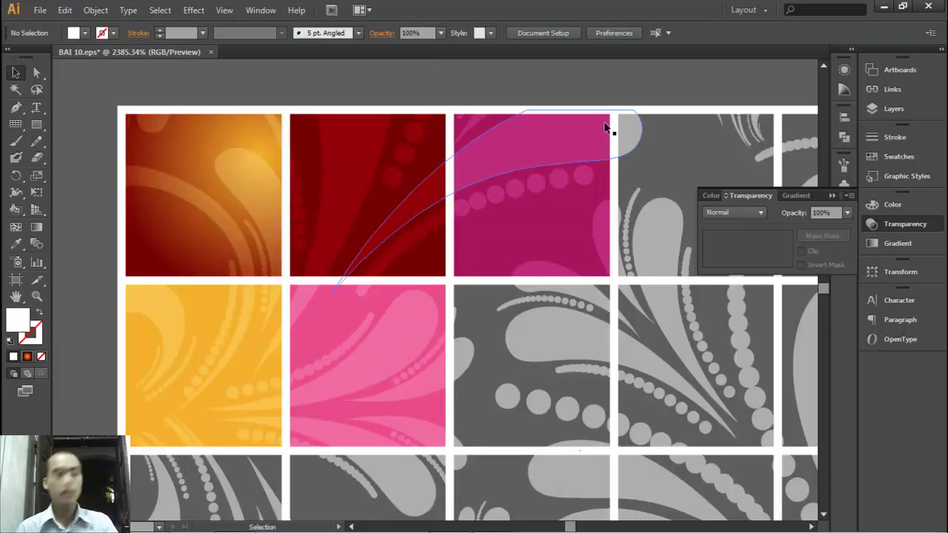
Zoom out and pan across to compare against the mosaic reference design
key("ctrl+minus")
key("ctrl+minus")
key("ctrl+minus")
key("ctrl+minus")
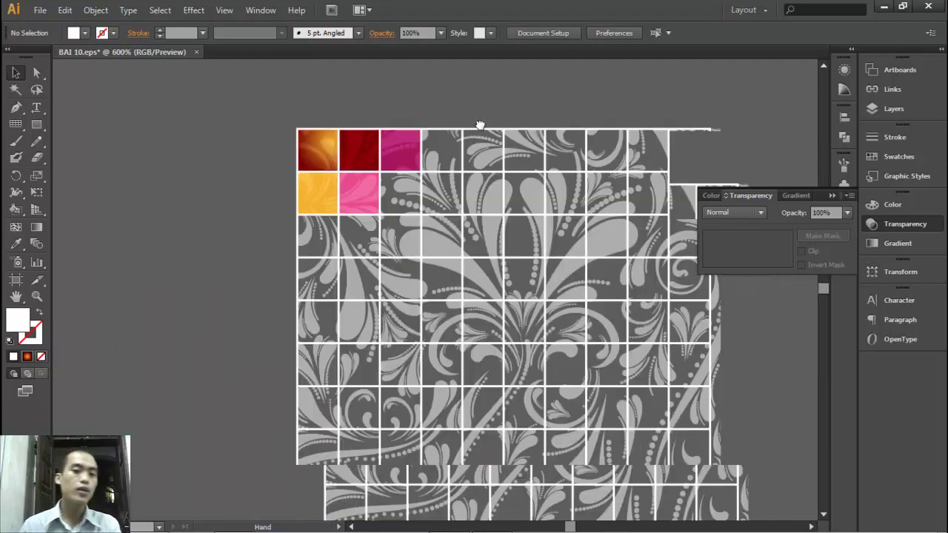
left_click_drag(484, 158, 186, 180)
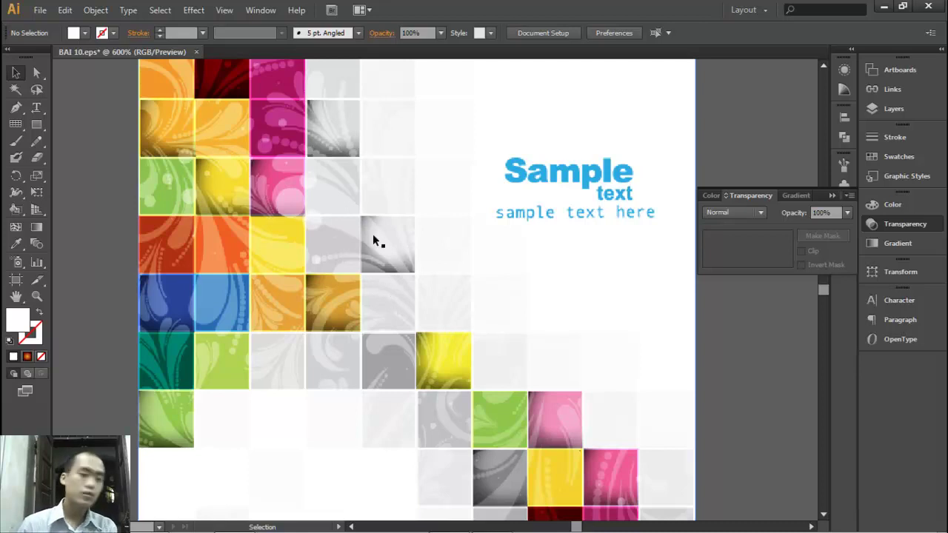
left_click_drag(346, 246, 375, 315)
left_click_drag(222, 267, 512, 297)
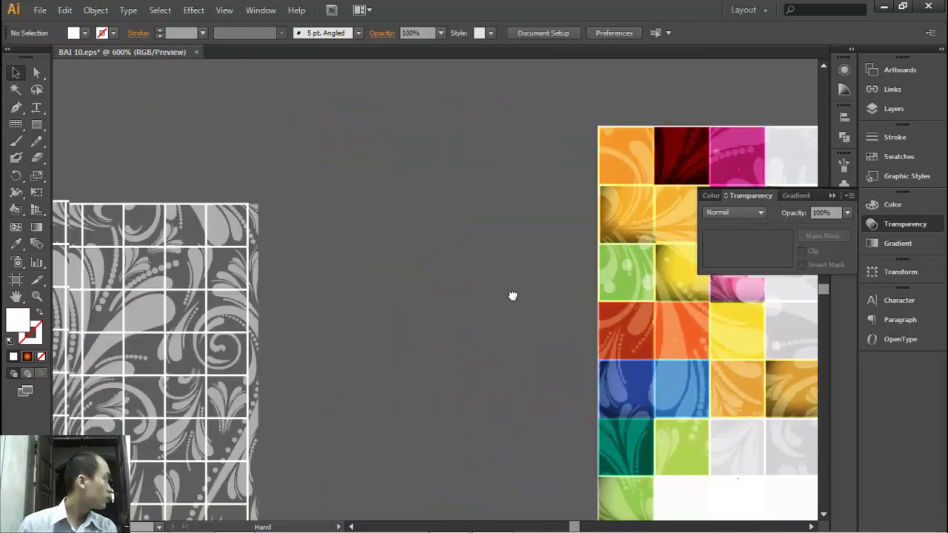
left_click_drag(348, 267, 434, 280)
Return to the grid and collapse the Transparency and Color panels
mouse_move(379, 262)
left_mouse_down()
mouse_move(482, 257)
mouse_move(557, 216)
left_mouse_up()
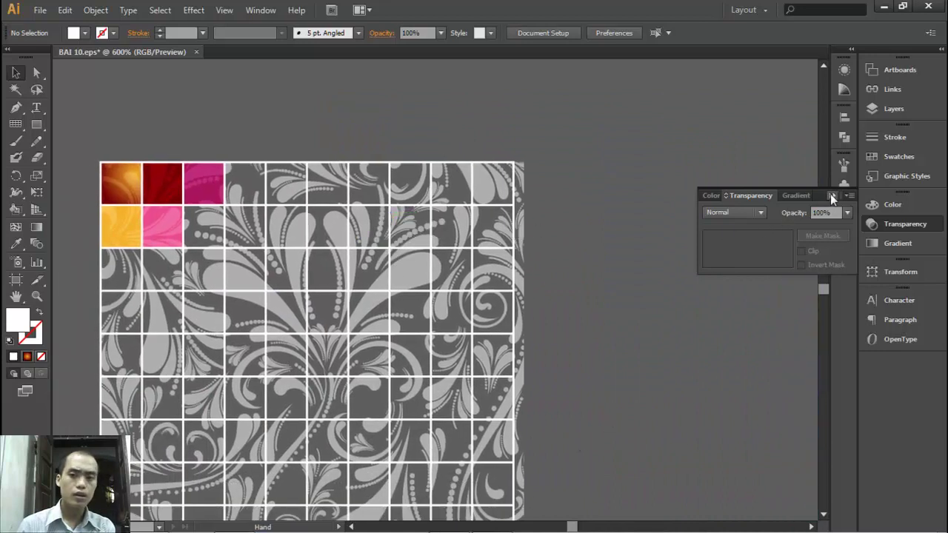
left_click(556, 226)
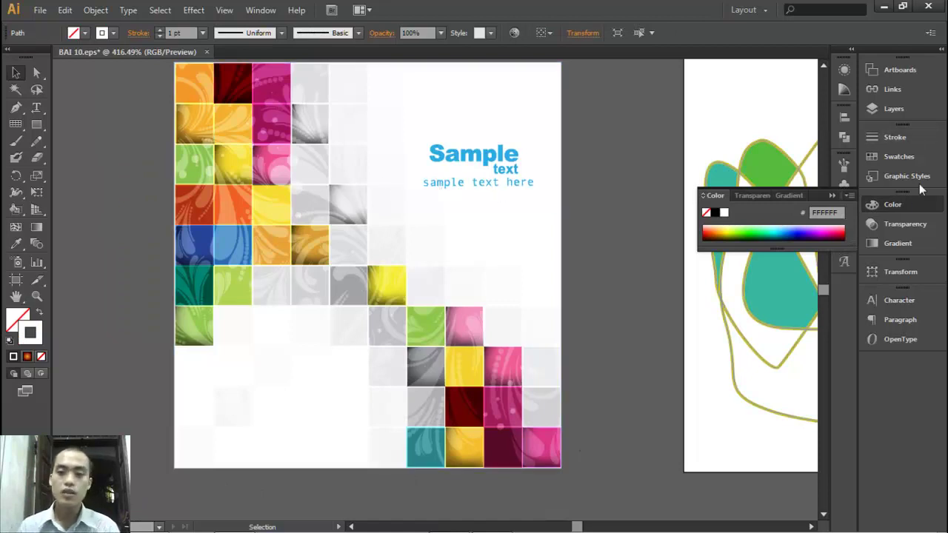
left_click(832, 196)
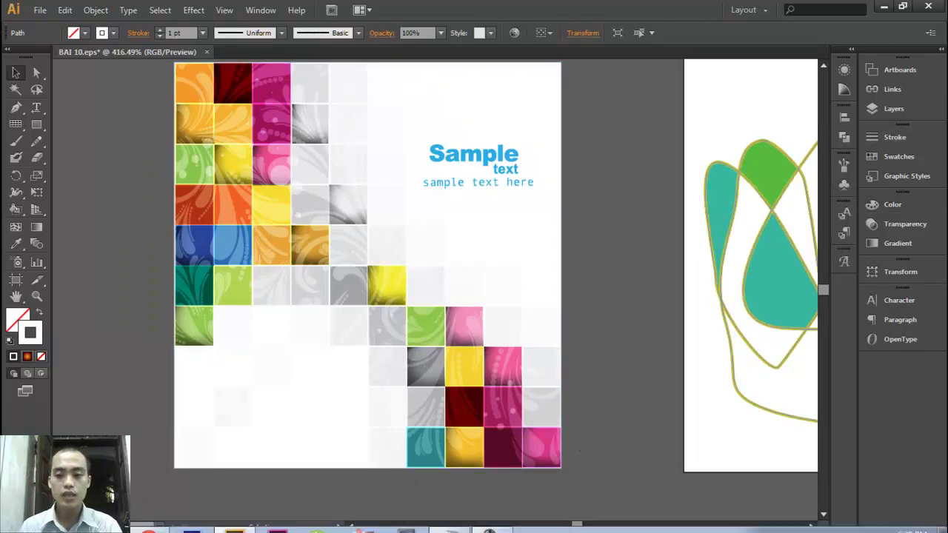